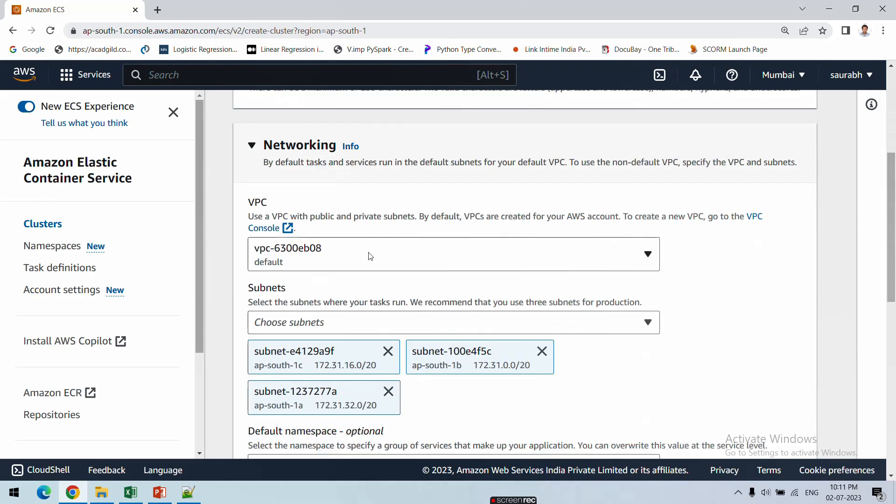
- Create the cluster mycluster, keeping the default VPC, its three subnets and the AWS Fargate (serverless) infrastructure
click(352, 255)
click(352, 254)
scroll(352, 256, down, 1)
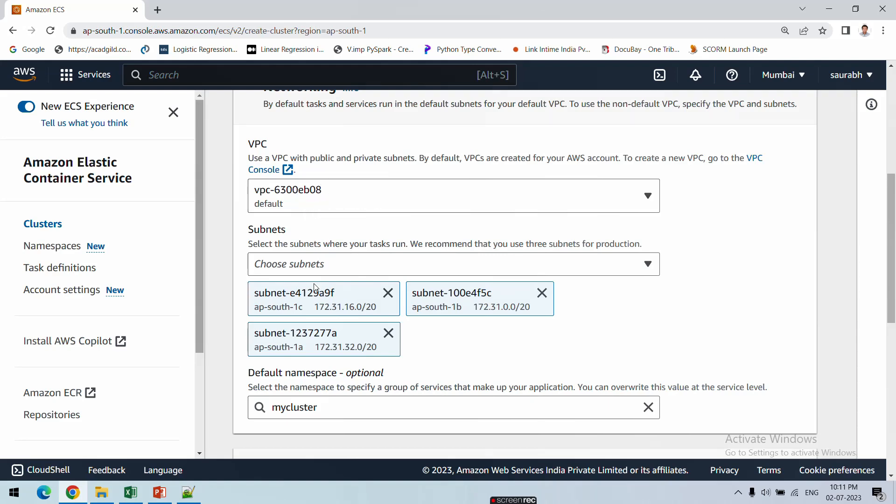
scroll(316, 288, down, 1)
scroll(316, 287, down, 6)
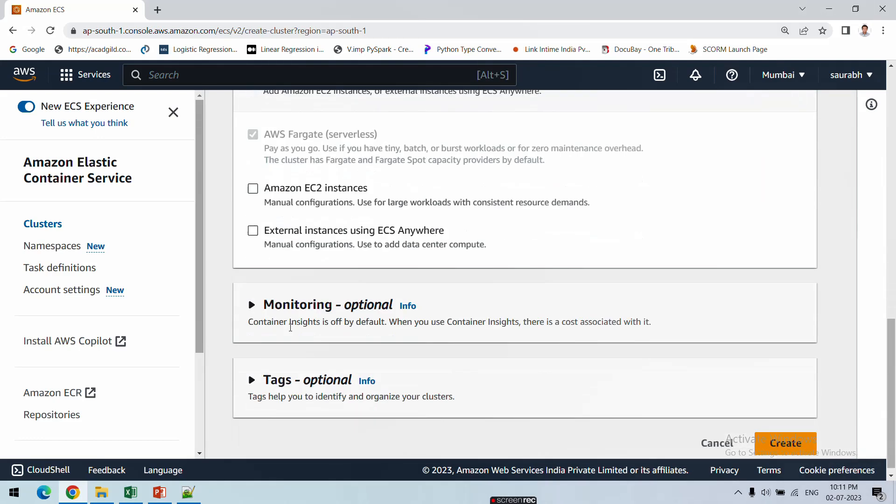
scroll(284, 268, up, 2)
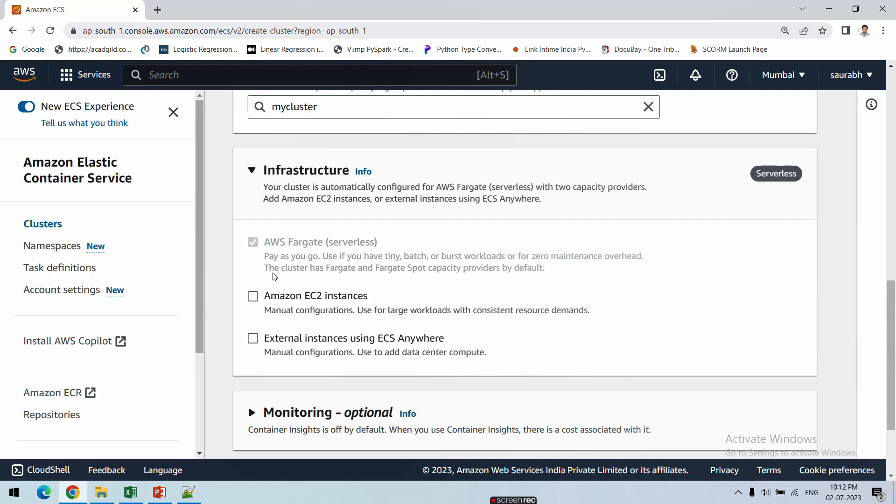
scroll(284, 277, down, 3)
scroll(326, 284, up, 5)
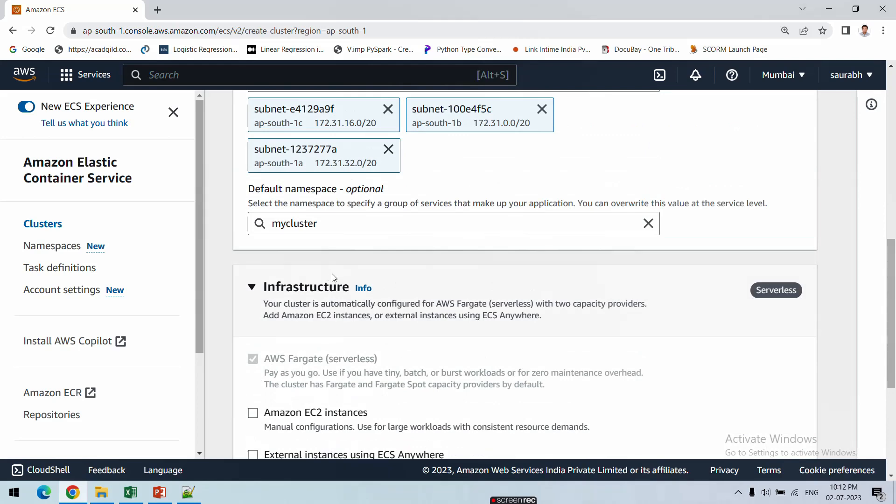
scroll(393, 294, down, 5)
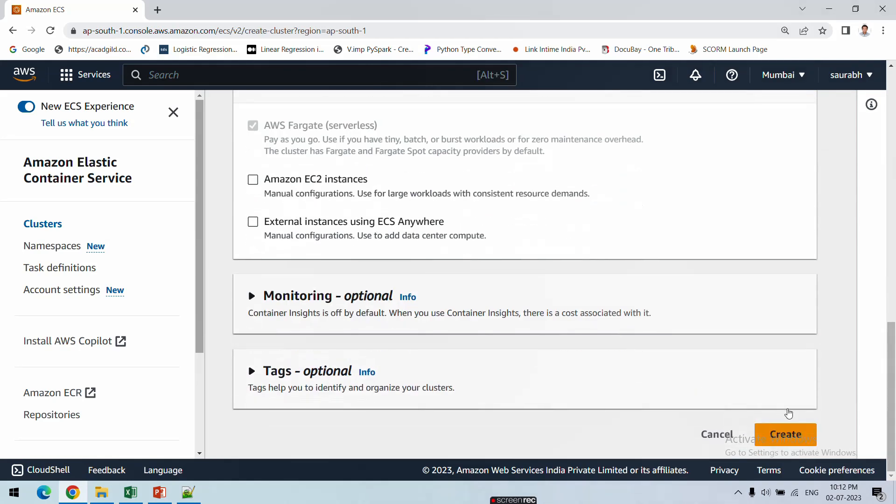
click(785, 433)
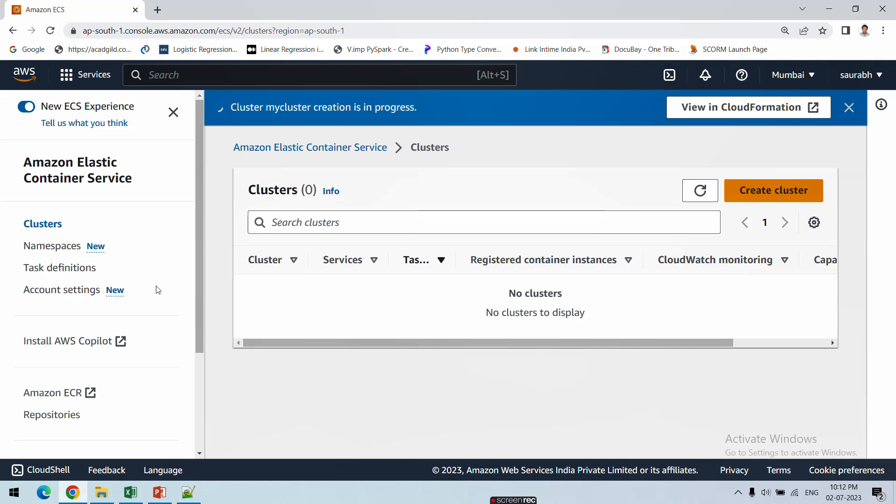
- Open the list of ECS task definitions and show the options for creating a new task definition
click(72, 273)
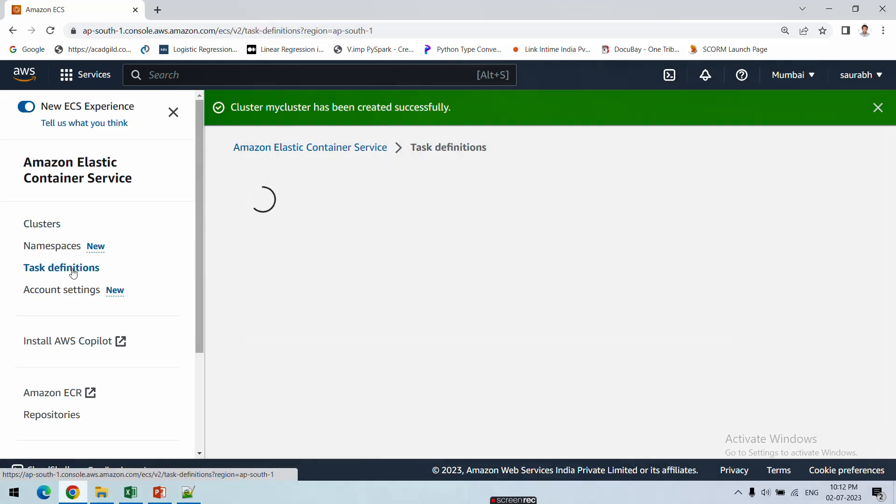
click(416, 277)
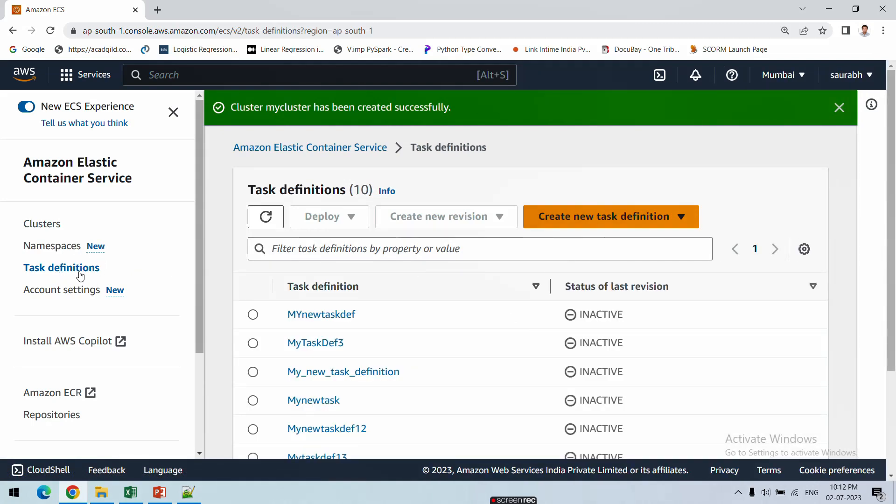
scroll(130, 266, down, 2)
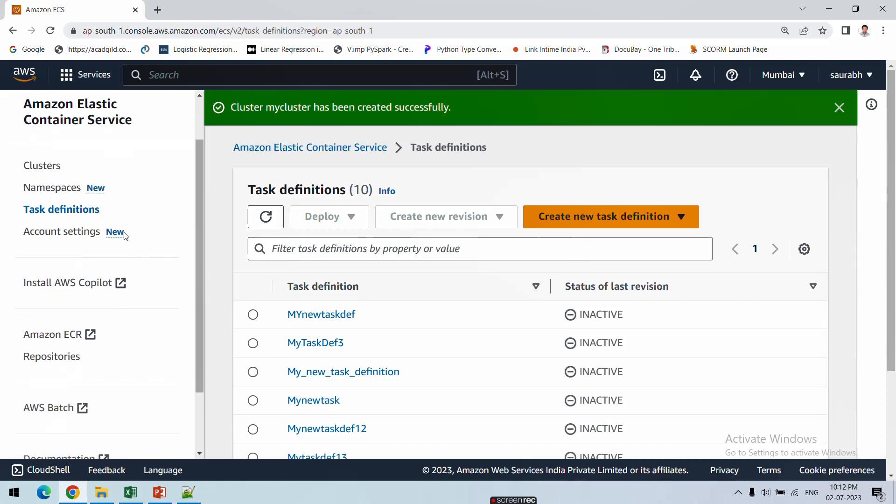
scroll(119, 242, up, 2)
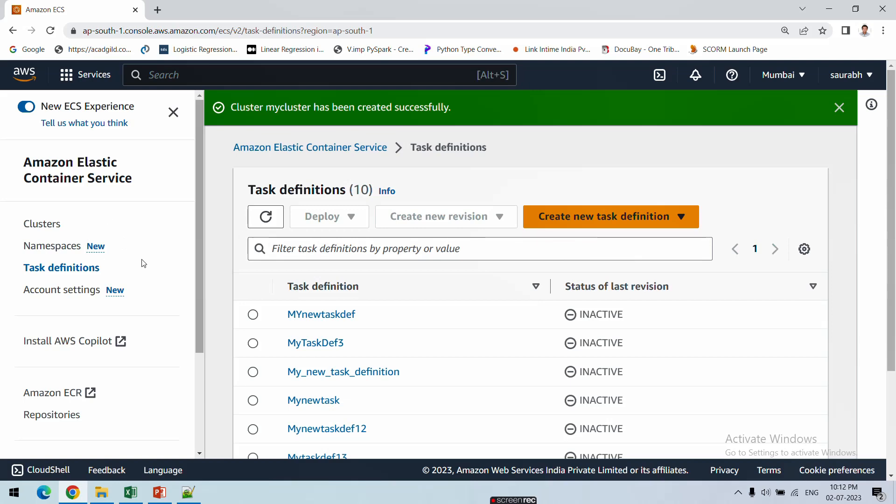
click(607, 226)
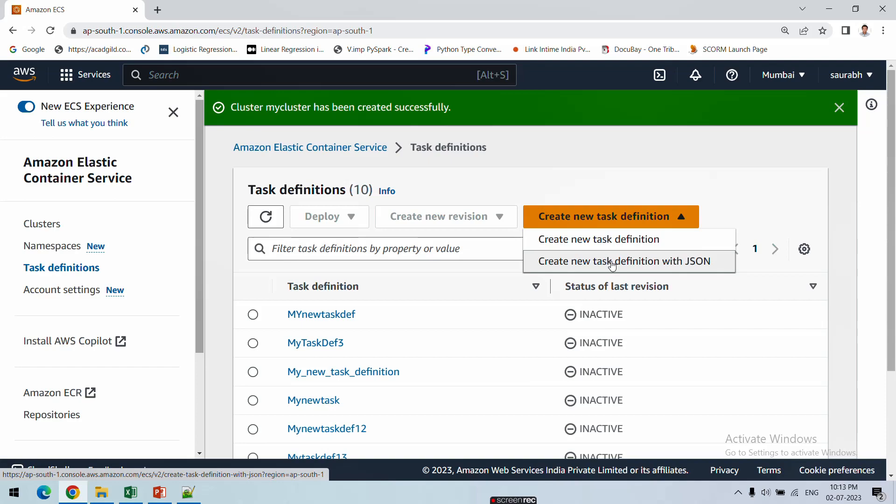
- Switch to Notepad++ and insert four blank lines between the task definition JSON and the httpd:latest line
click(188, 492)
click(161, 310)
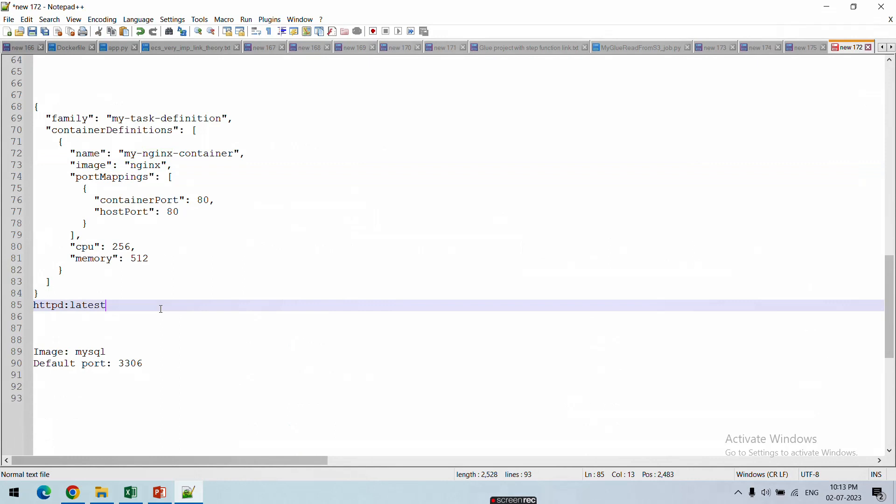
click(56, 292)
key(Return)
key(Return)
key(Return)
key(Return)
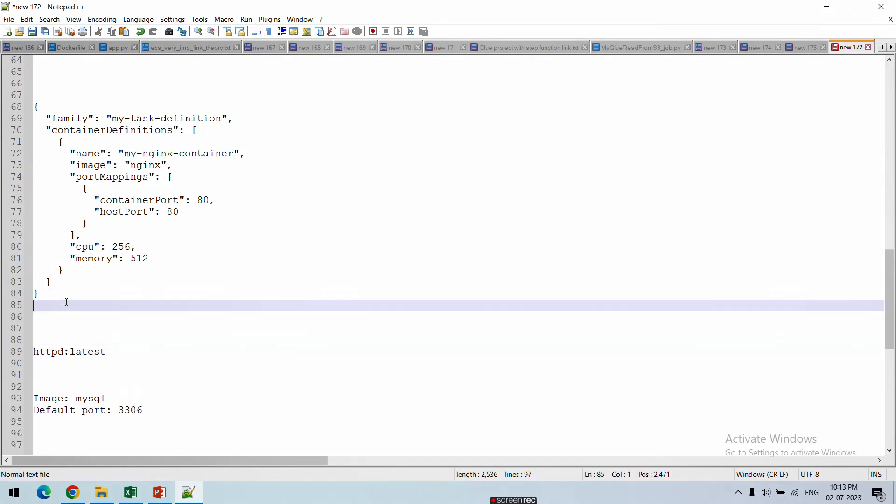
- Examine the image, containerPort and hostPort entries in the sample task definition JSON
drag(63, 302, 28, 113)
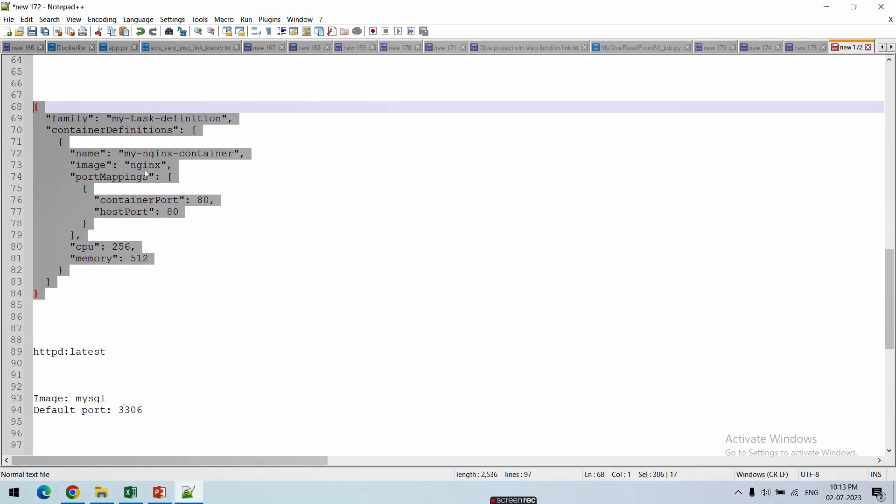
double_click(88, 164)
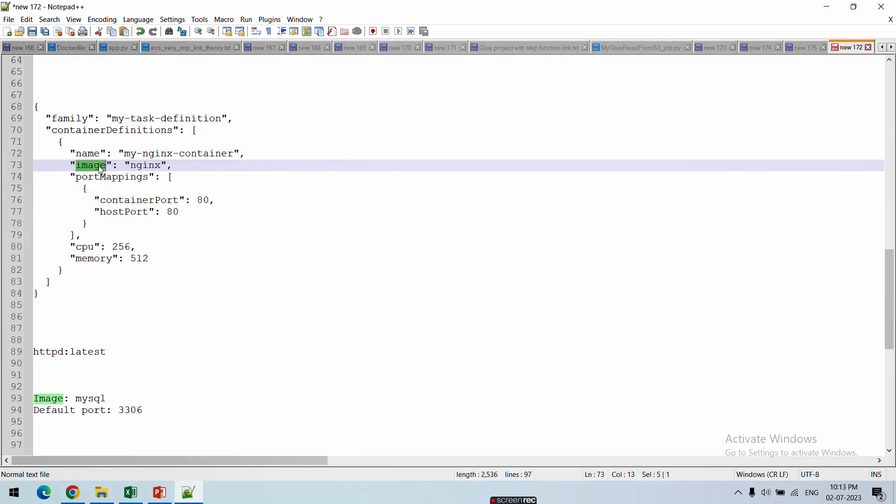
double_click(149, 166)
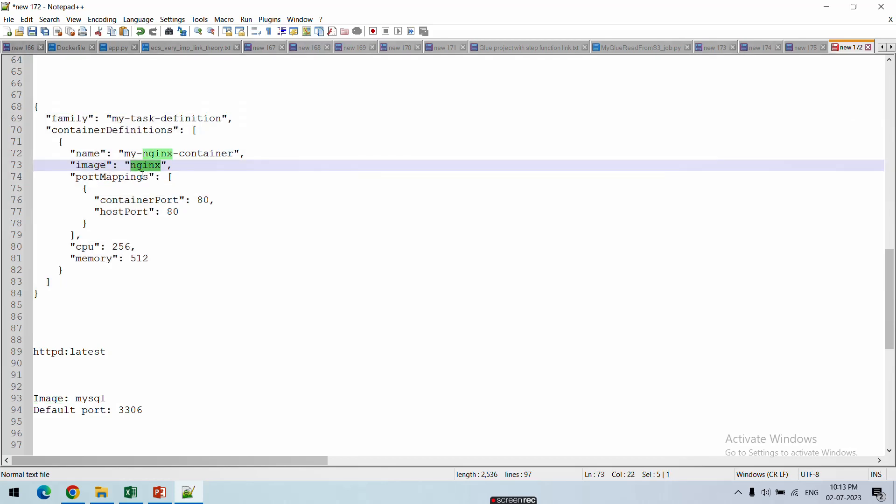
double_click(121, 201)
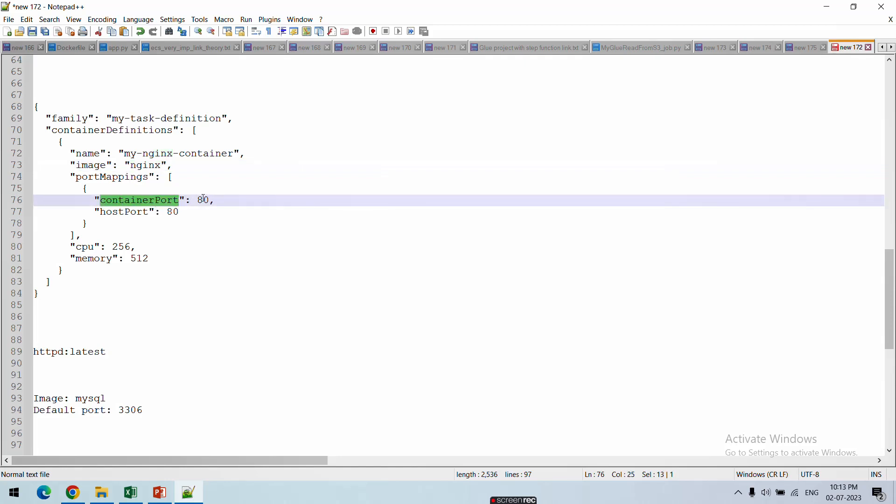
double_click(130, 212)
double_click(170, 213)
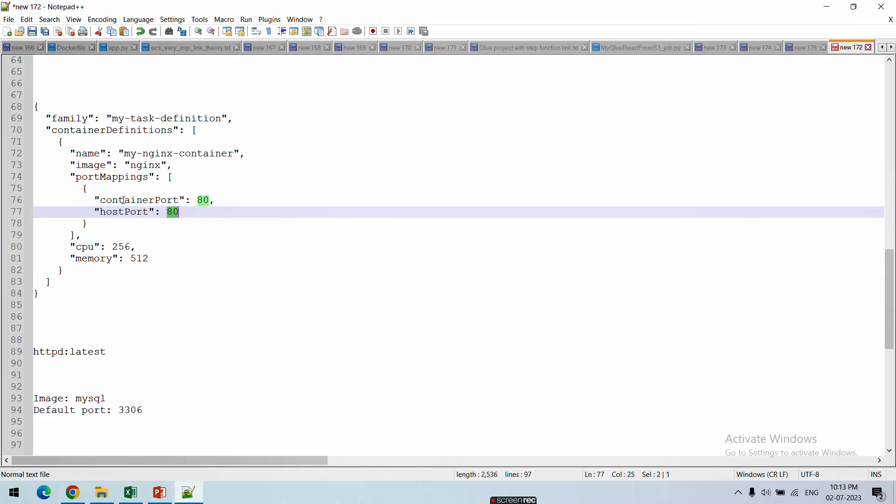
double_click(123, 201)
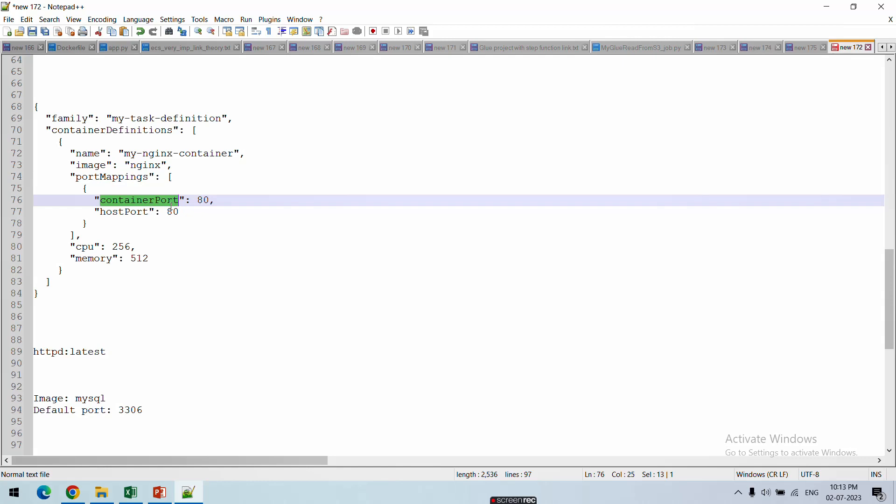
- Switch back to Chrome and start a new task definition using the standard form instead of JSON
click(75, 492)
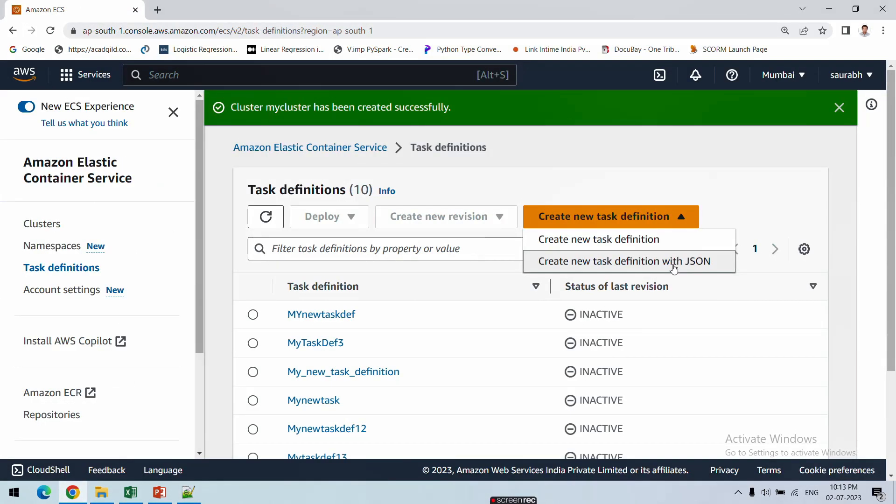
click(611, 242)
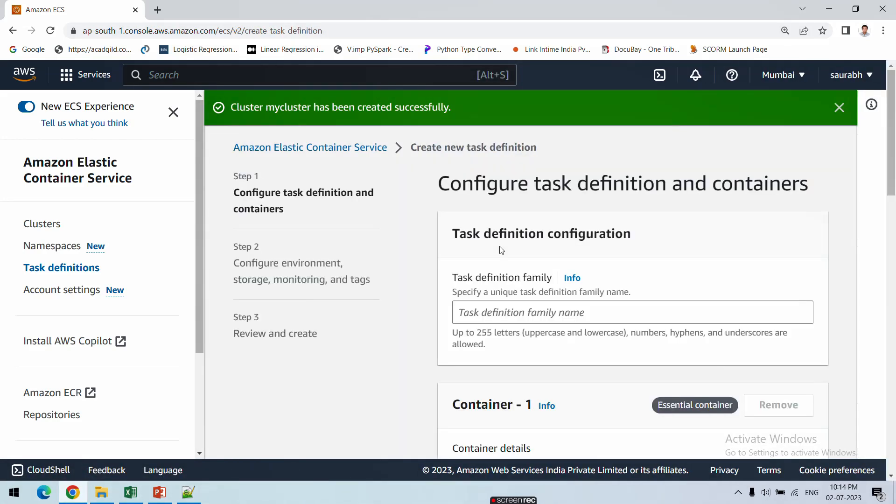
scroll(501, 251, down, 1)
scroll(429, 251, up, 1)
scroll(430, 252, down, 1)
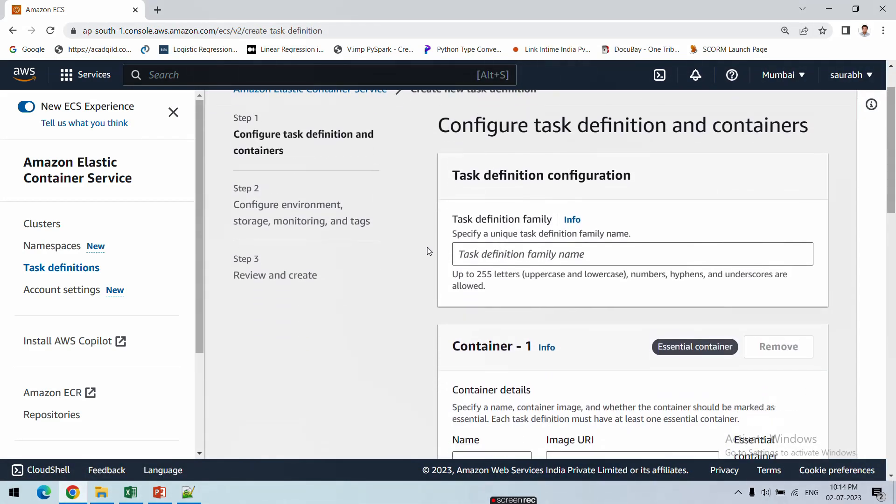
scroll(430, 246, down, 2)
scroll(440, 242, up, 2)
- Set the task definition family name to mytaskdef
click(516, 254)
text(mytask)
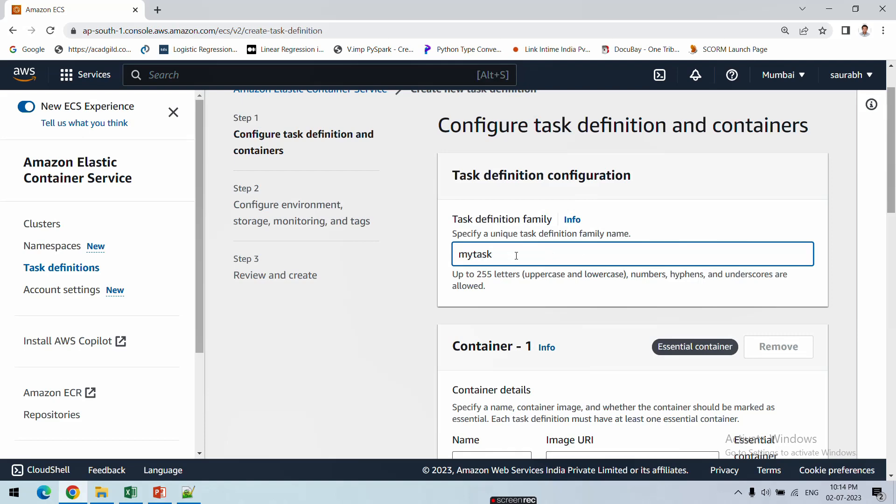
text(deff)
- Enter mycontainernginx as the name of Container - 1
scroll(519, 256, down, 3)
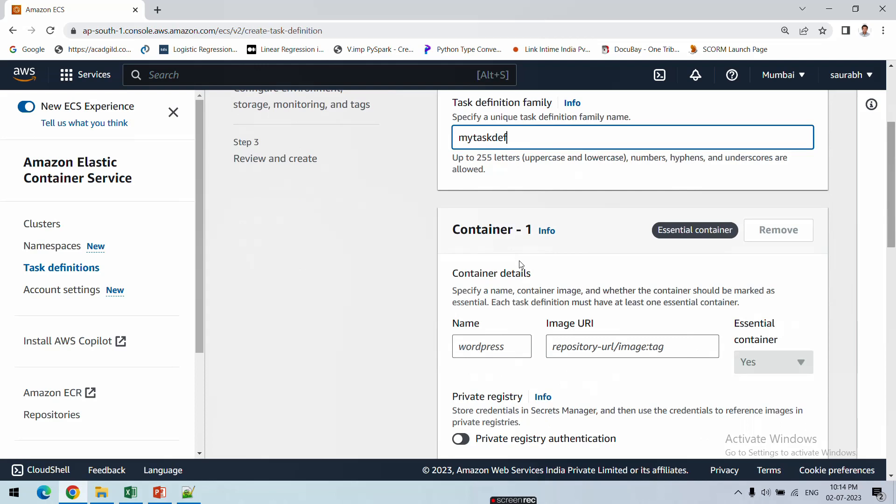
scroll(520, 257, down, 1)
drag(457, 214, 523, 215)
click(489, 288)
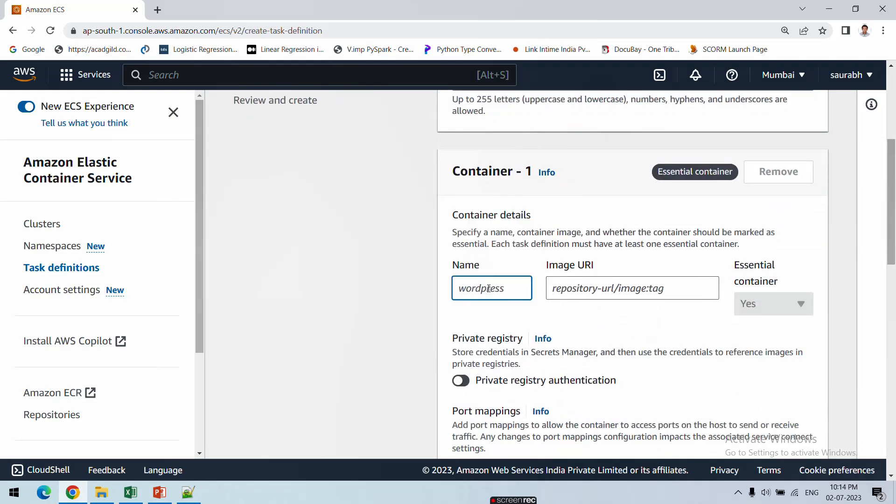
text(mycontai)
text(ner)
text(nginx)
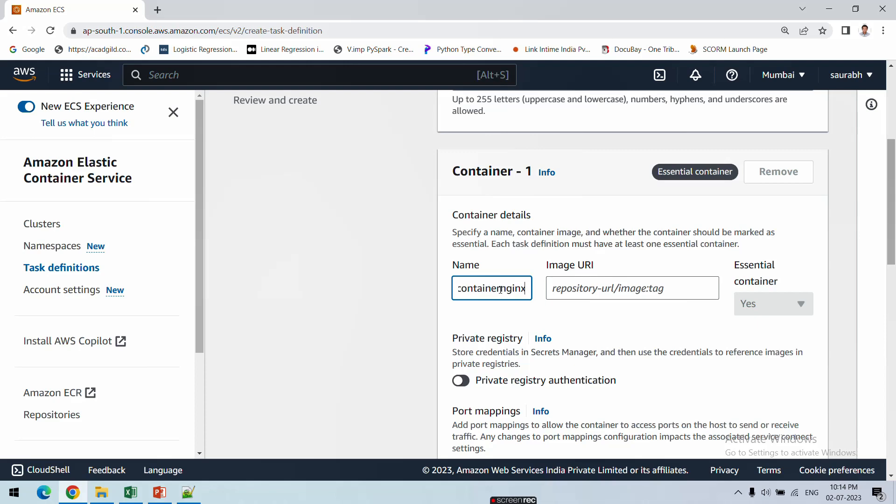
- Correct the capitalization of the container name to MyContainerNginx
drag(506, 290, 504, 290)
text(N)
key(End)
key(Home)
text(my)
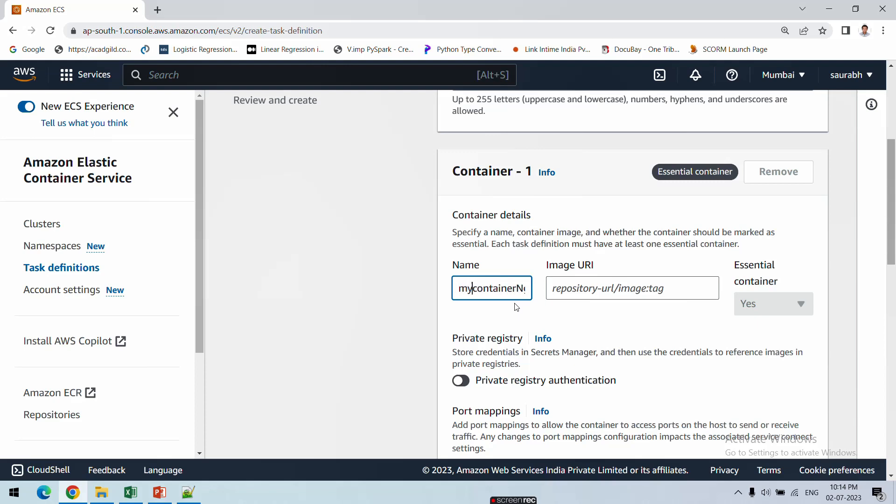
key(Left)
key(BackSpace)
text(M)
key(BackSpace)
text(C)
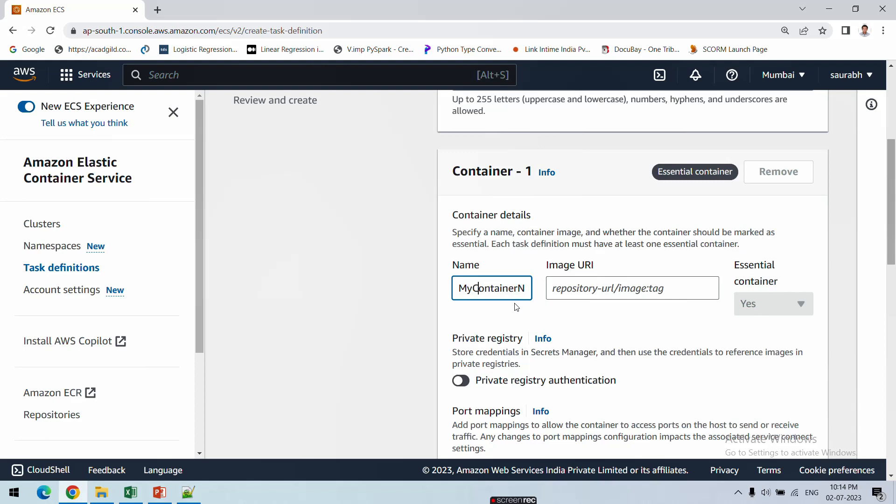
- Copy the image name nginx from the sample JSON in Notepad++ and set the container's Image URI to nginx:latest
click(570, 289)
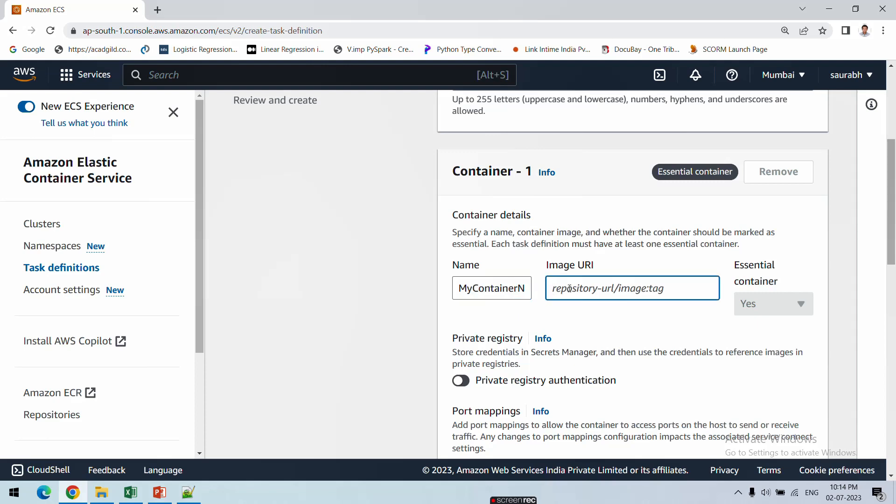
click(188, 493)
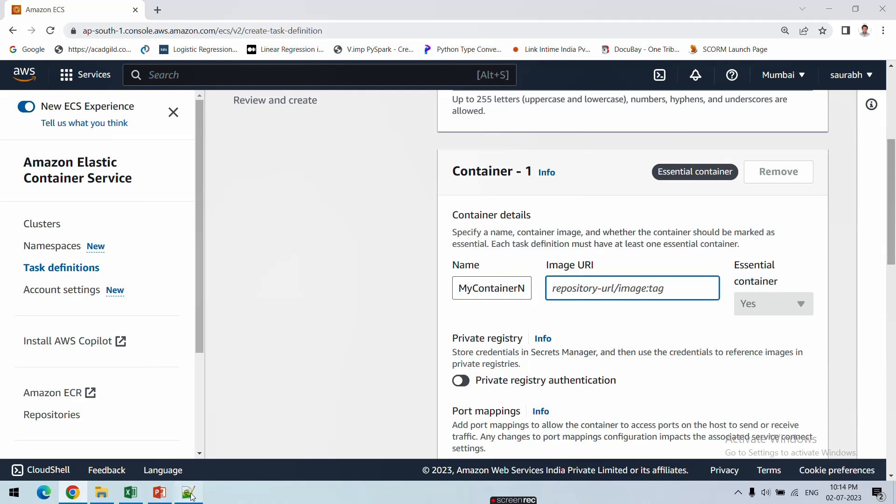
double_click(159, 166)
key(ctrl+c)
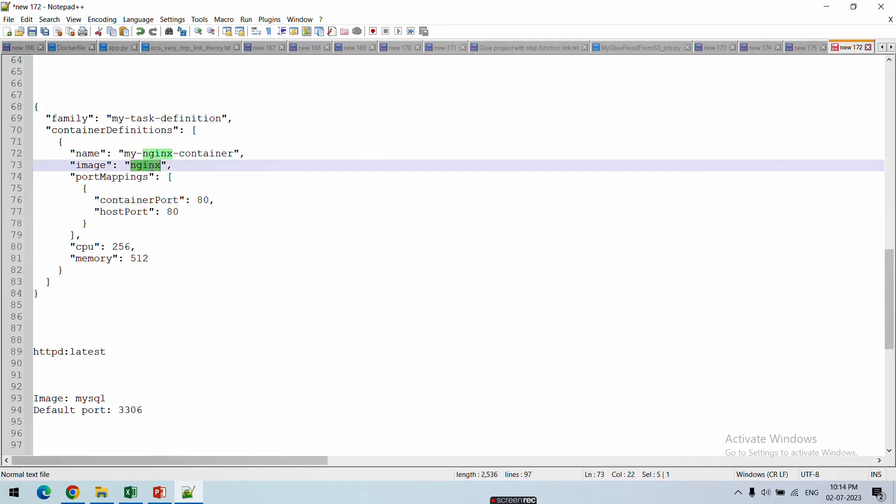
click(187, 496)
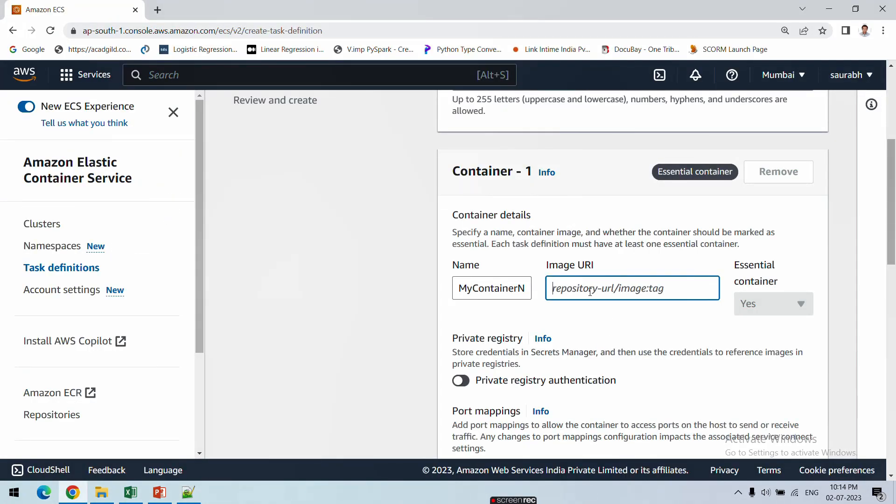
key(ctrl+v)
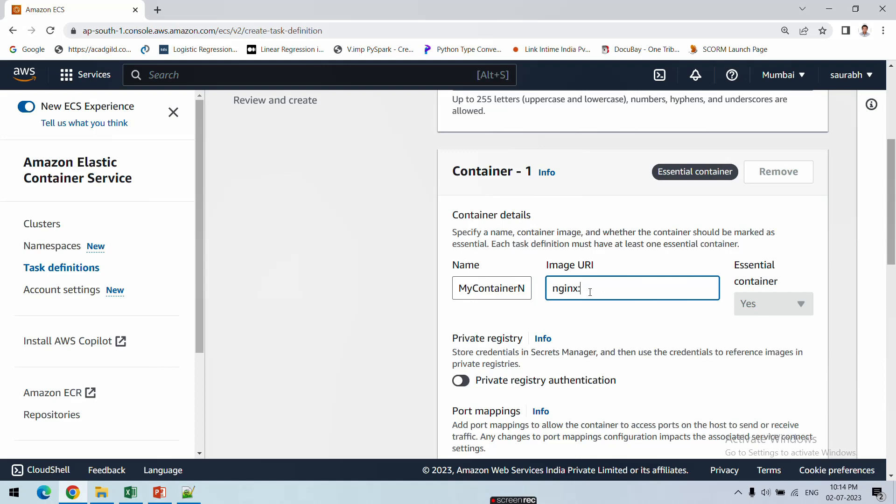
text(:latest)
- Search Google for "docker hub login" in a new browser tab
double_click(555, 289)
click(157, 10)
text(cker)
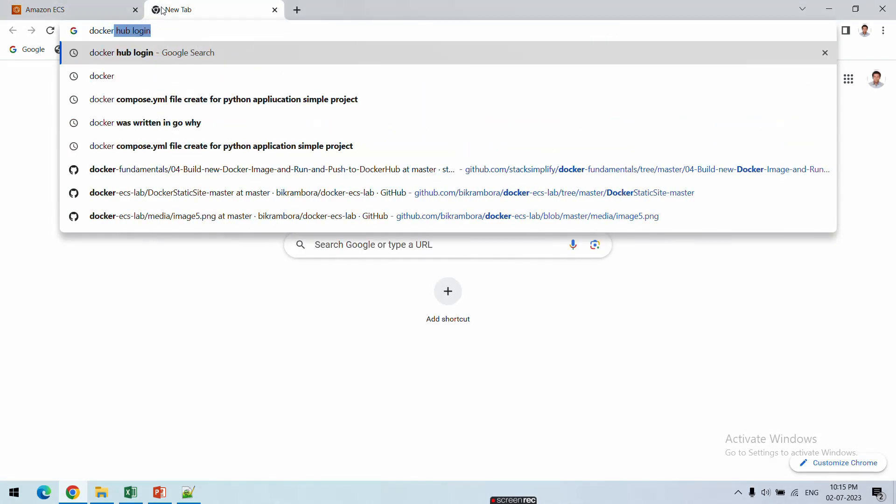
key(Return)
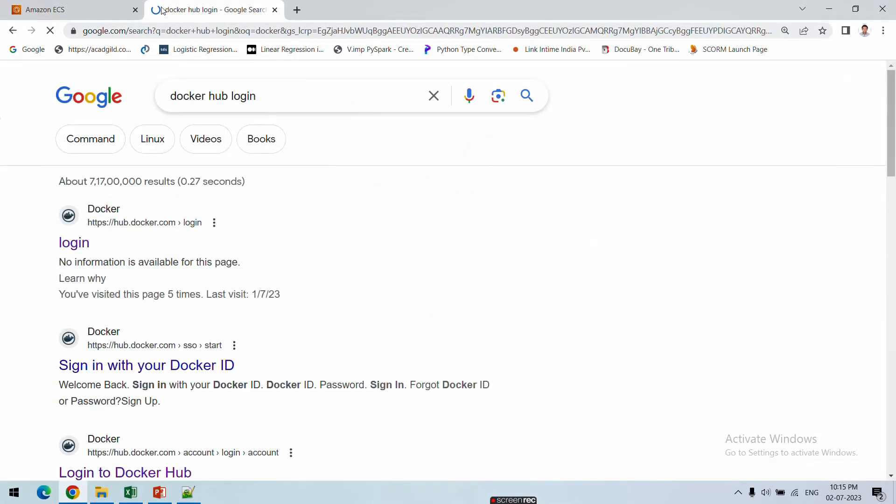
- Open the Docker Hub login page from the Google results
click(73, 243)
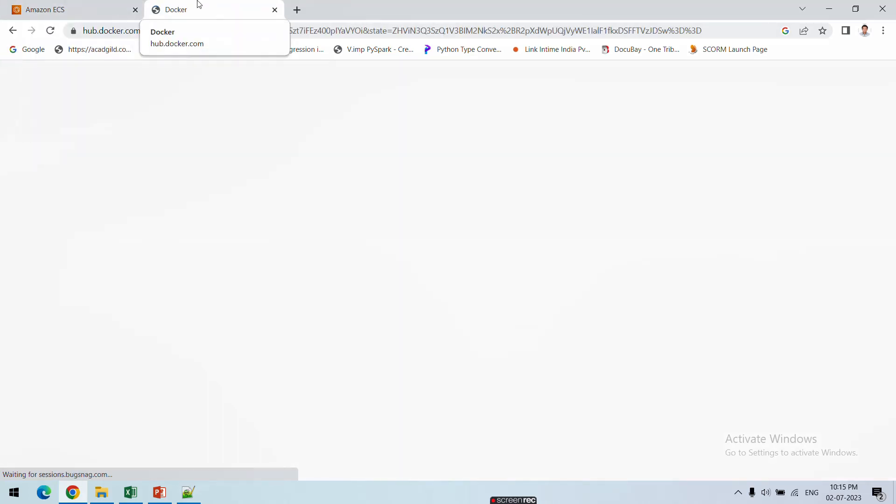
click(110, 4)
click(220, 4)
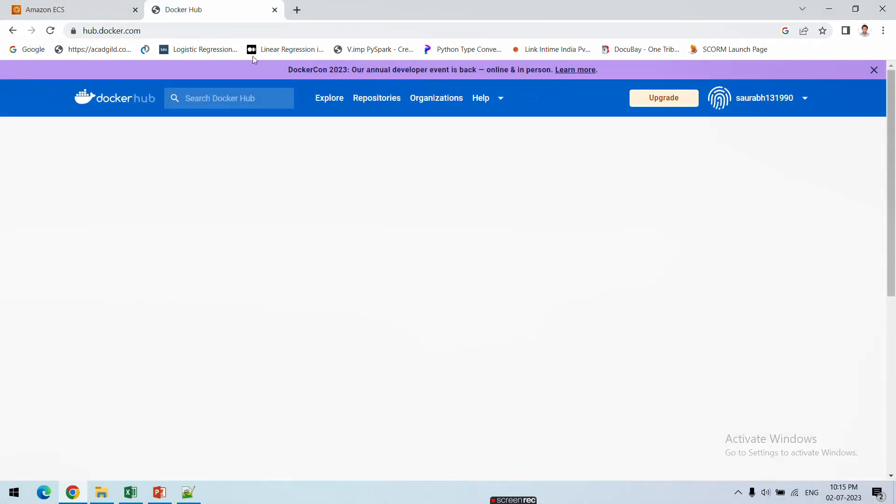
- Search Docker Hub for nginx and open the page of the official nginx image
click(236, 103)
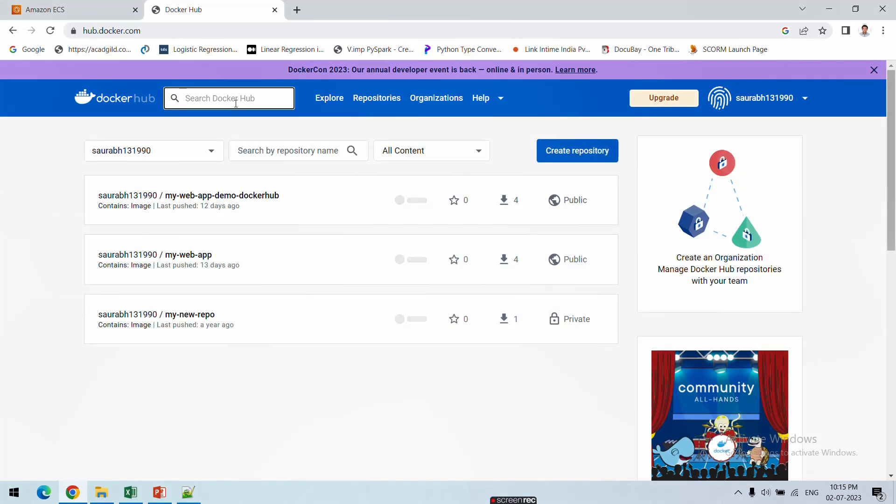
text(nginx)
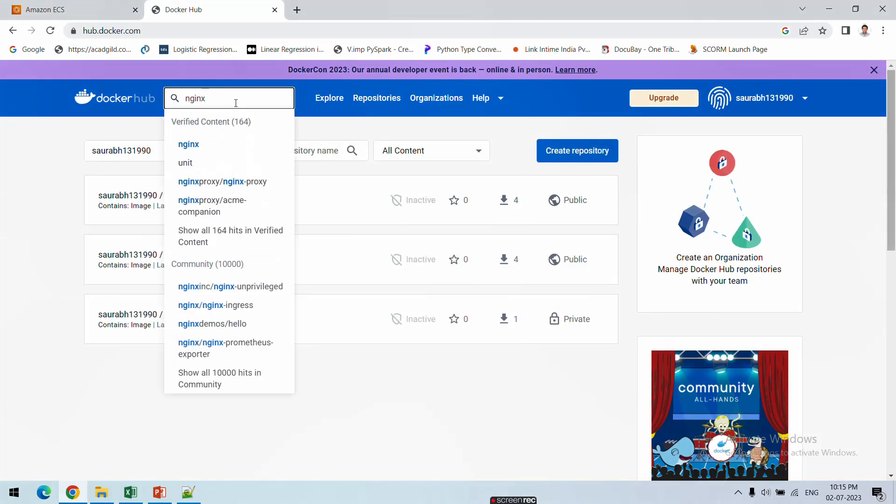
key(Return)
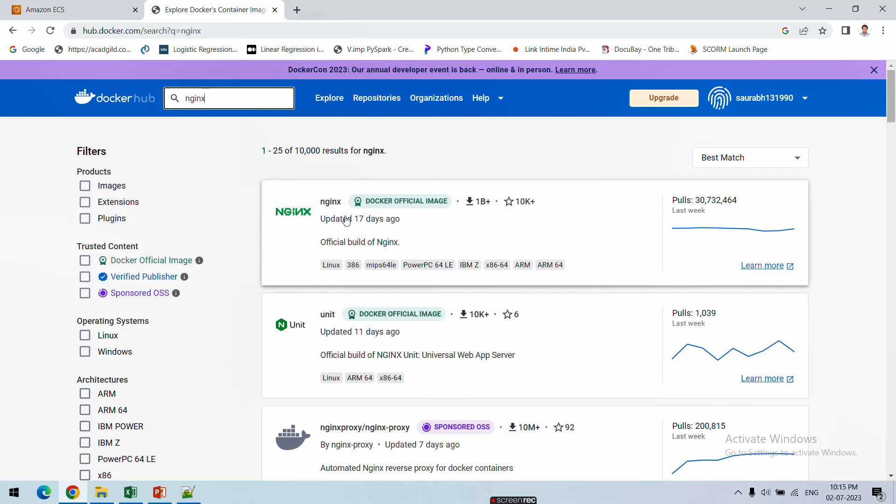
click(330, 205)
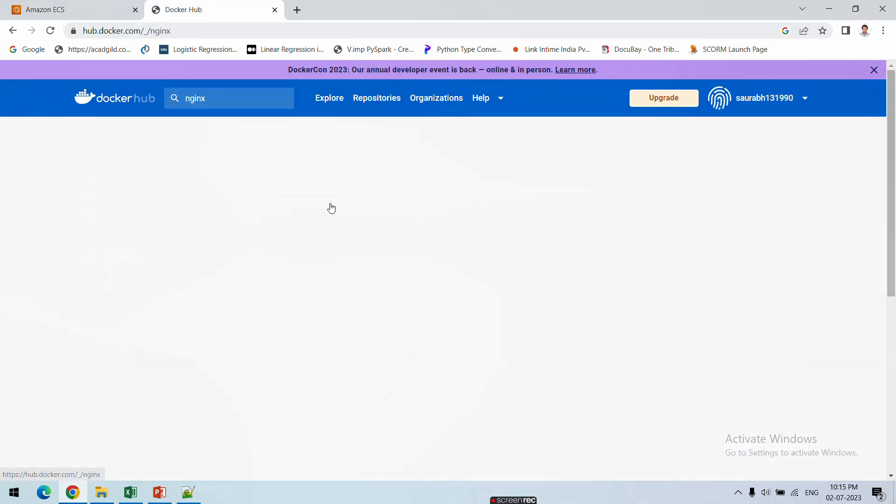
- Examine the supported tags and Dockerfile links listed for the official nginx image
scroll(278, 230, down, 2)
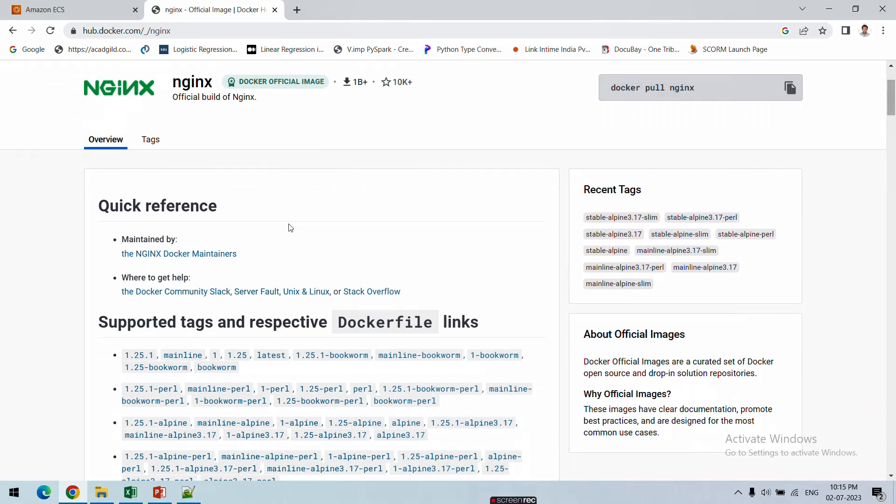
scroll(616, 222, down, 2)
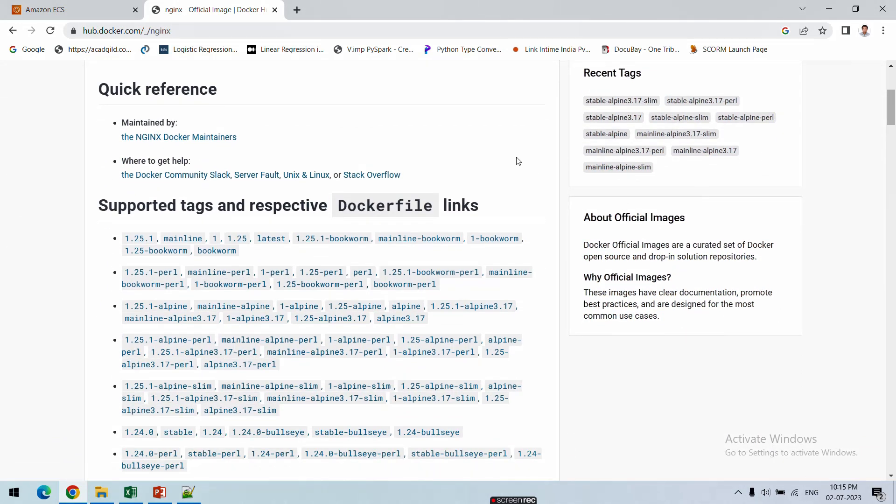
scroll(223, 237, down, 1)
drag(110, 172, 385, 396)
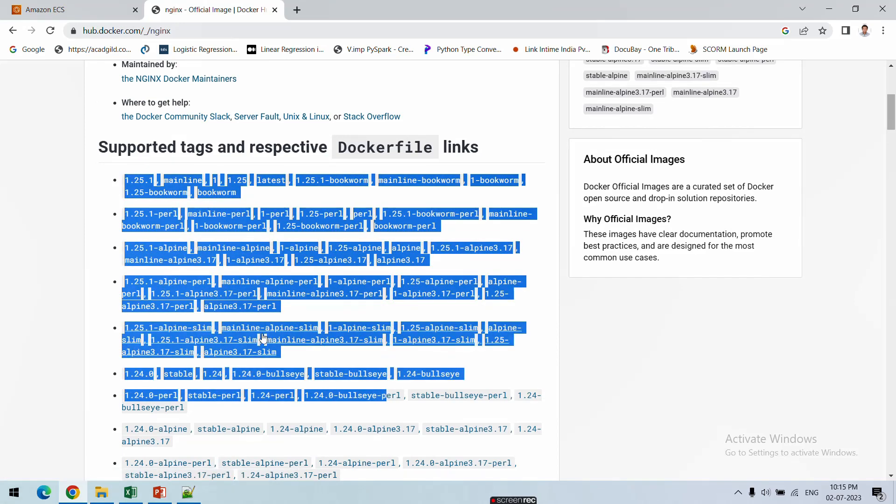
scroll(254, 400, down, 3)
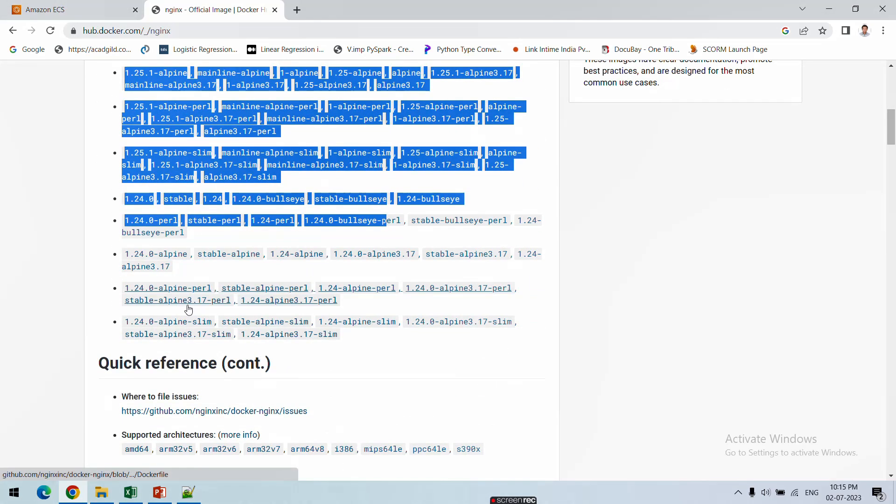
scroll(145, 159, up, 4)
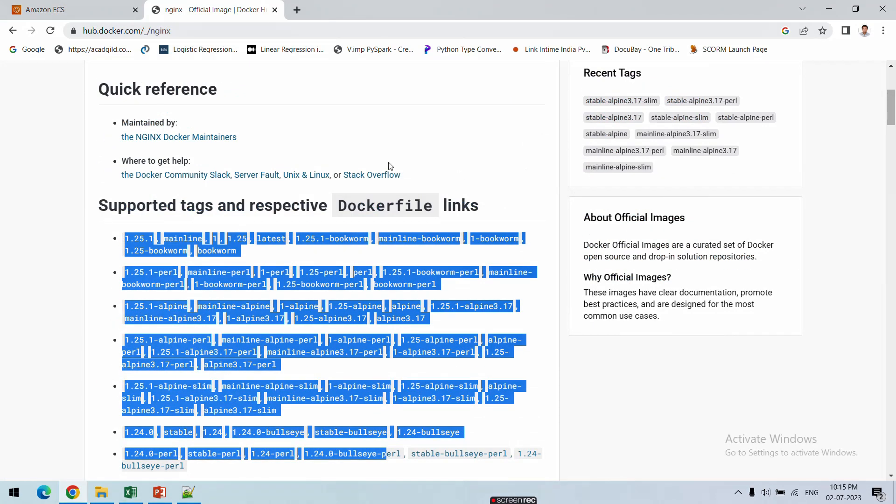
- Return to the Amazon ECS task definition form and review the Image URI and Essential container settings of Container - 1
click(68, 6)
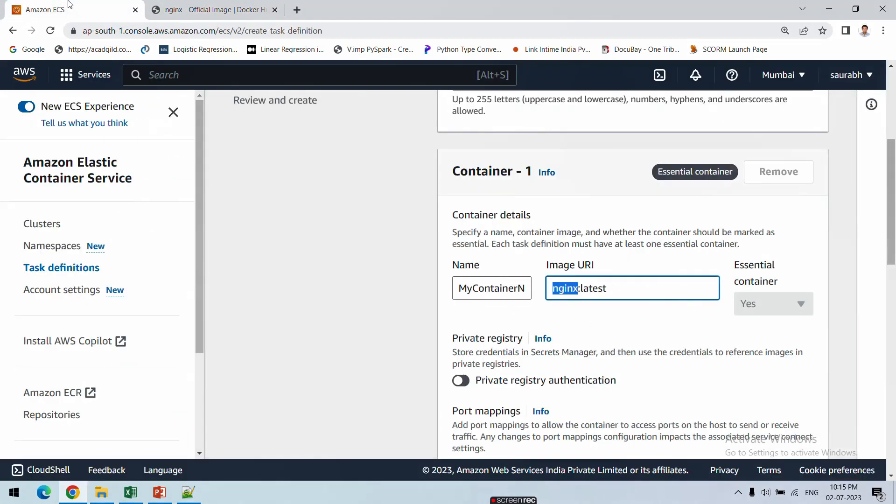
click(608, 290)
scroll(613, 288, down, 1)
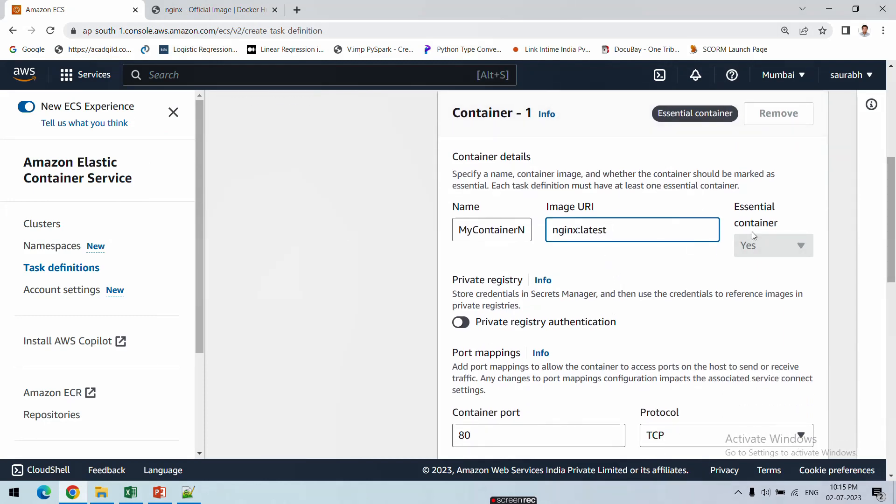
drag(735, 207, 772, 208)
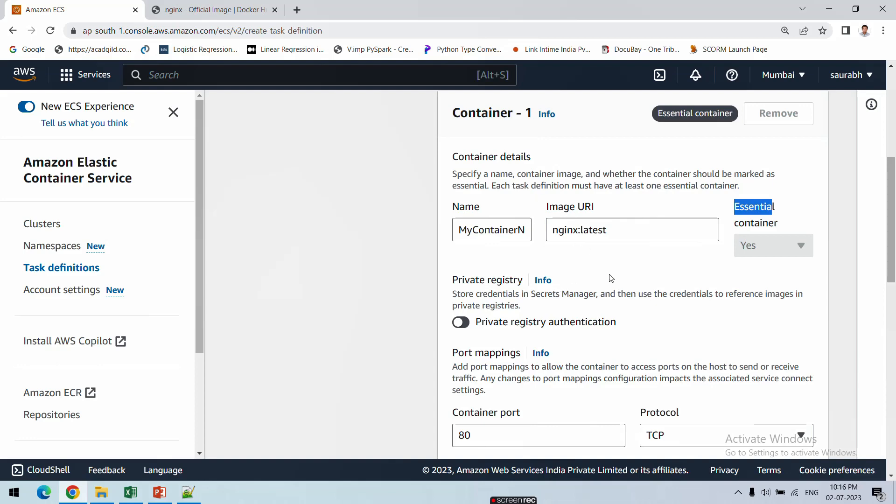
scroll(608, 277, down, 2)
scroll(608, 283, up, 2)
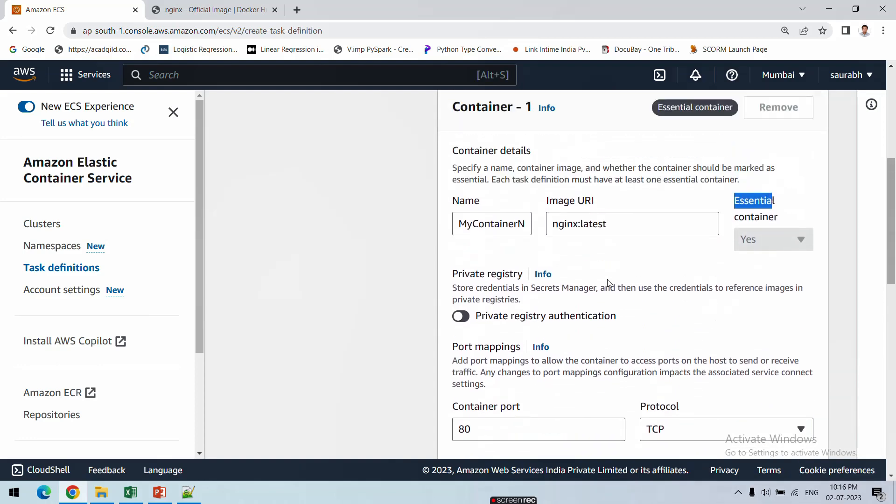
- Review the container's port mapping, including its container port, protocol, port name and app protocol
scroll(608, 282, down, 3)
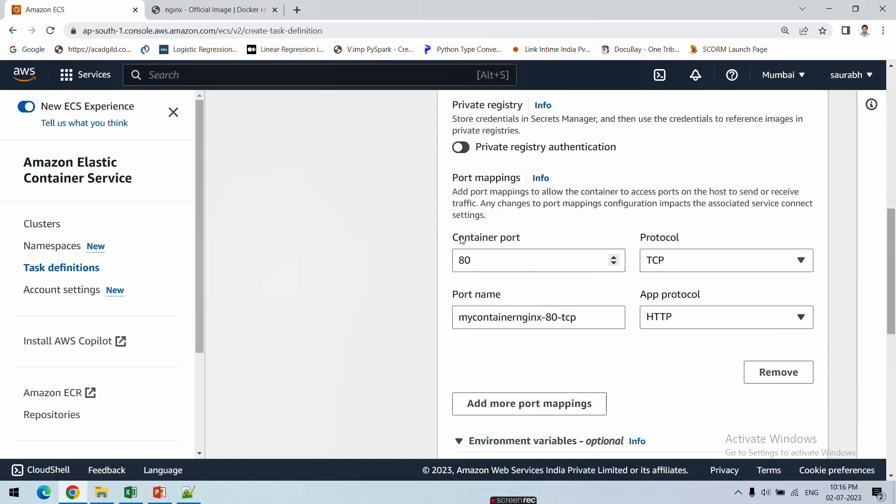
double_click(464, 263)
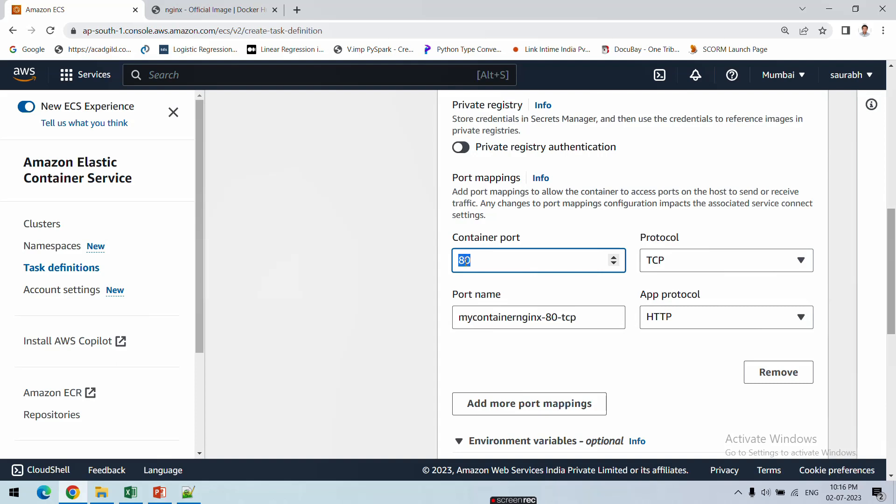
click(483, 263)
scroll(484, 263, down, 1)
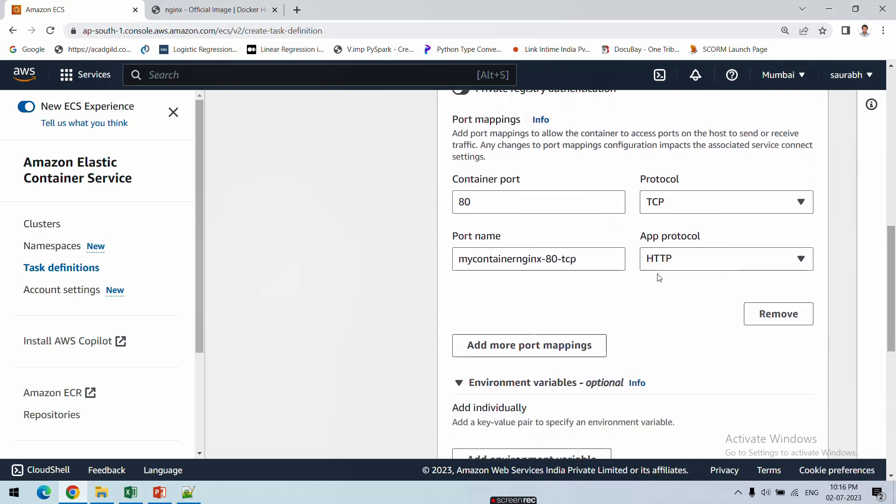
- Add a second, empty port mapping to the container and remove it again
scroll(660, 278, down, 1)
scroll(497, 261, down, 1)
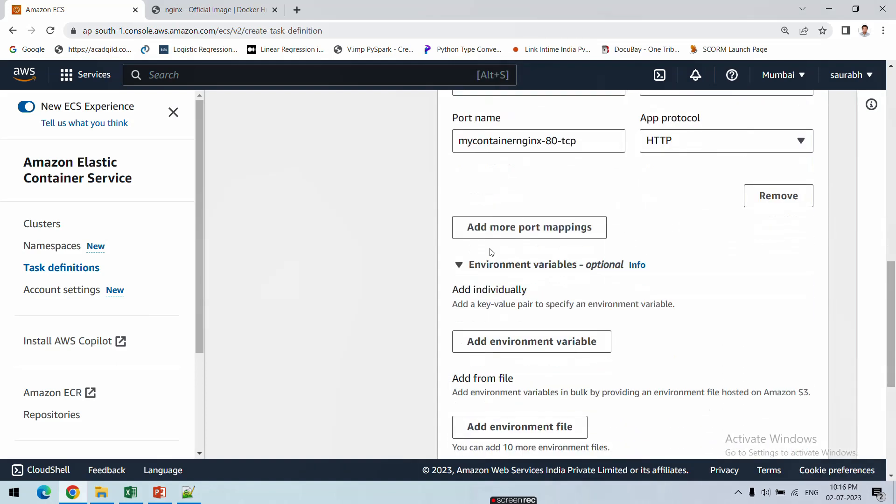
scroll(493, 256, down, 1)
scroll(496, 262, up, 2)
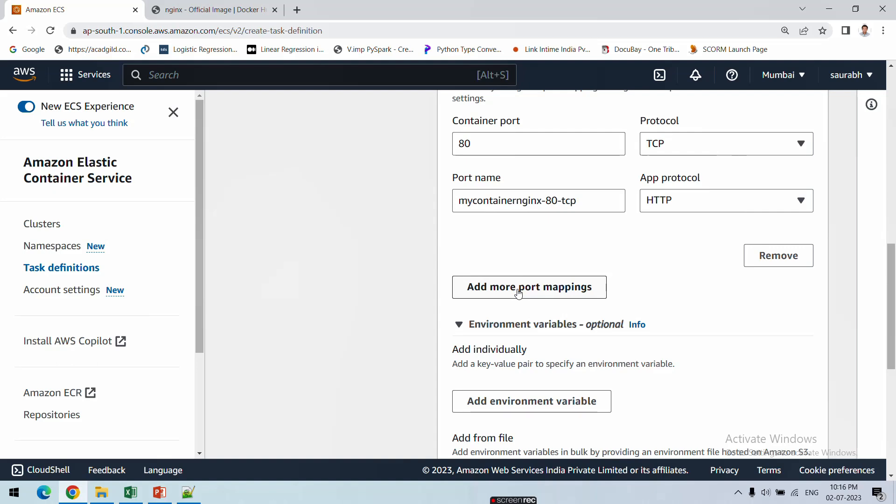
click(563, 294)
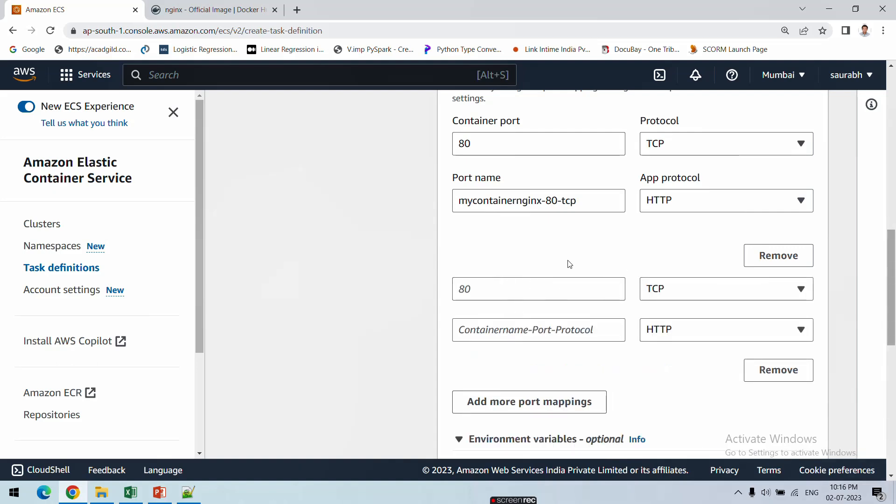
click(787, 379)
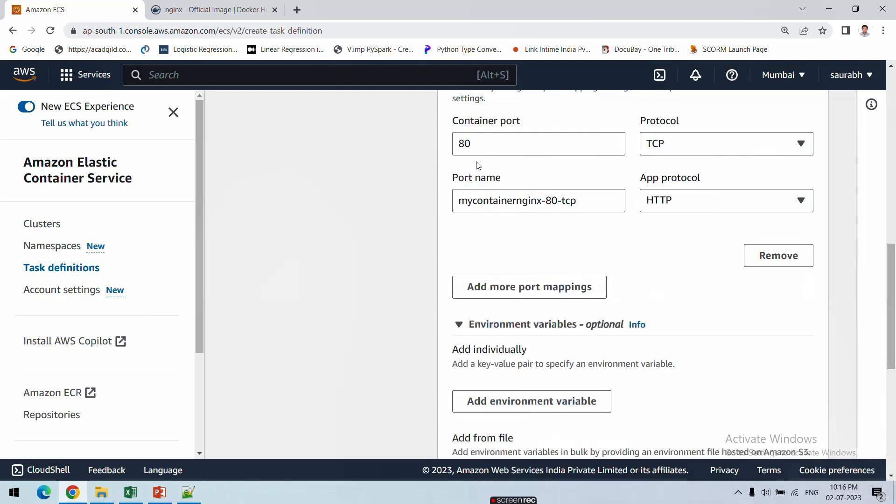
- Review the container's environment variable options, both individual key-value pairs and environment files
scroll(488, 260, down, 3)
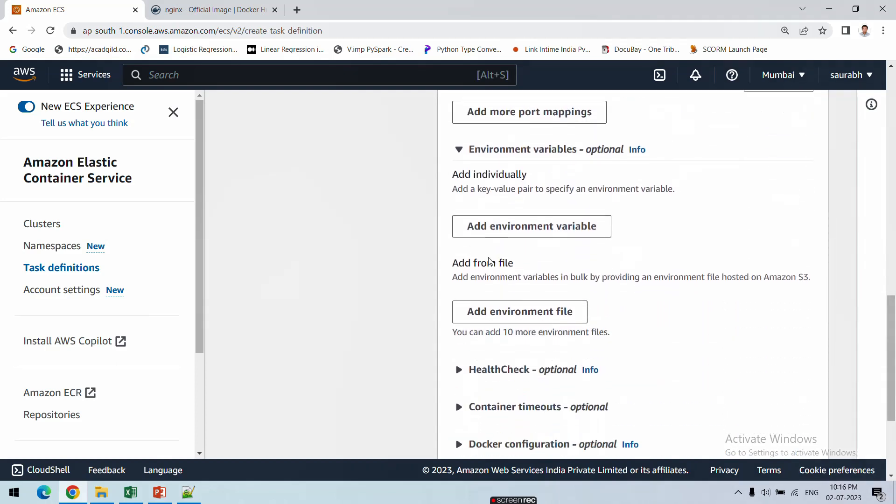
scroll(489, 269, up, 2)
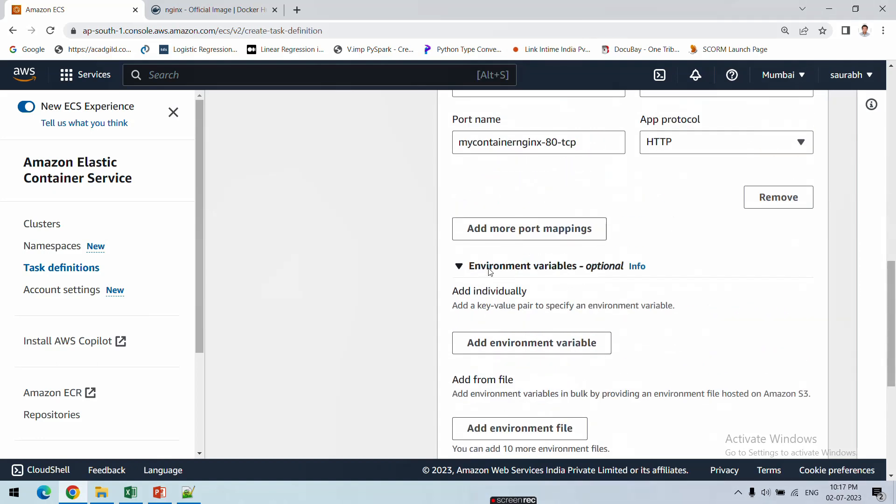
scroll(489, 266, down, 2)
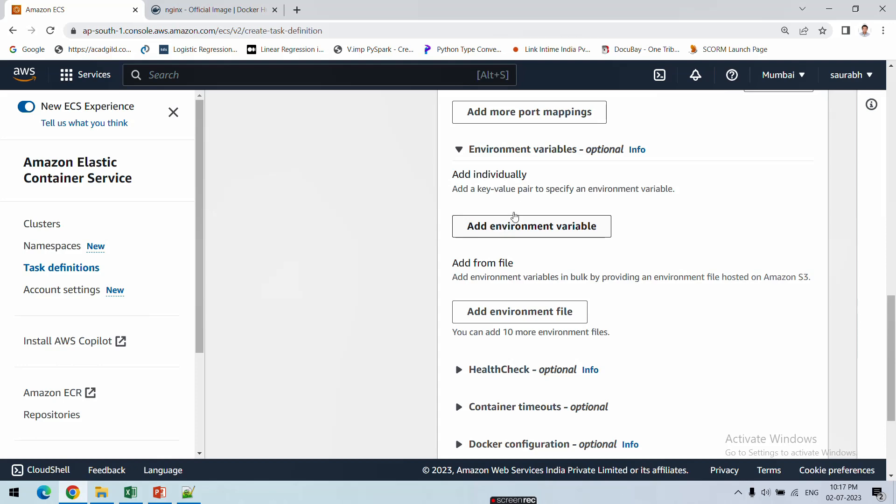
scroll(517, 269, down, 3)
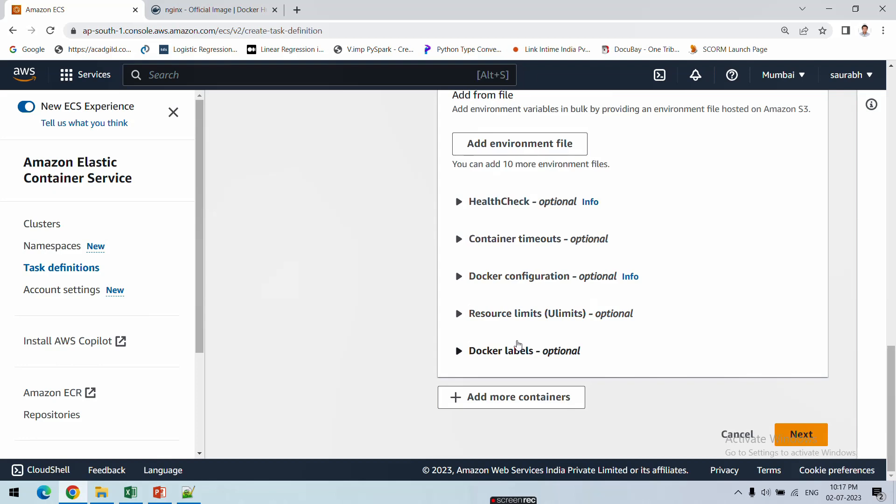
- Expand the optional HealthCheck settings, review the command, interval, timeout, start period and retries fields, and collapse them again
click(459, 211)
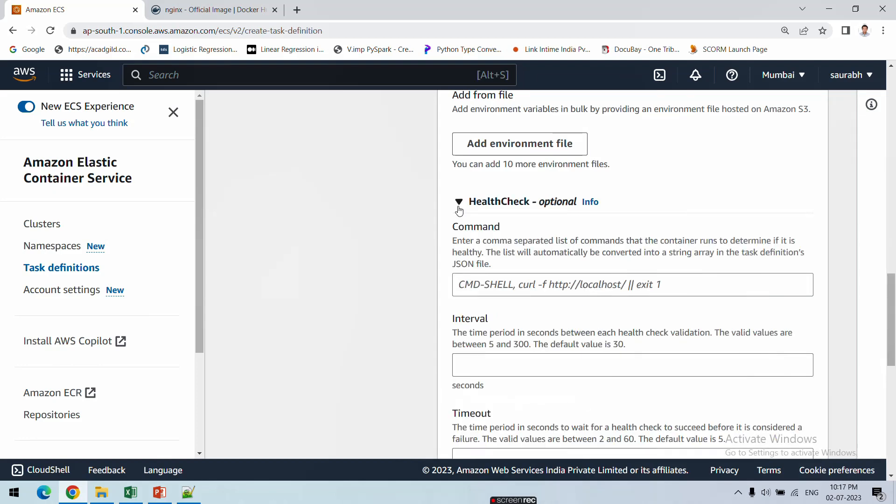
scroll(459, 211, down, 3)
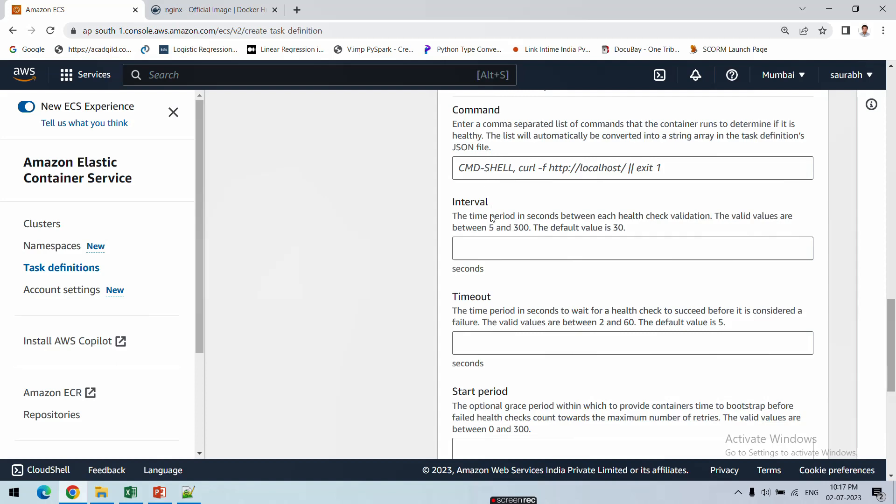
scroll(492, 218, down, 1)
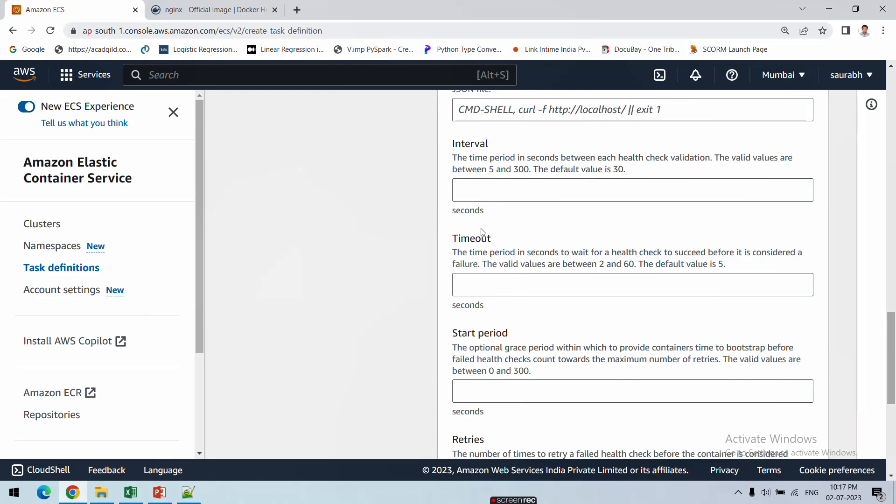
scroll(482, 232, down, 6)
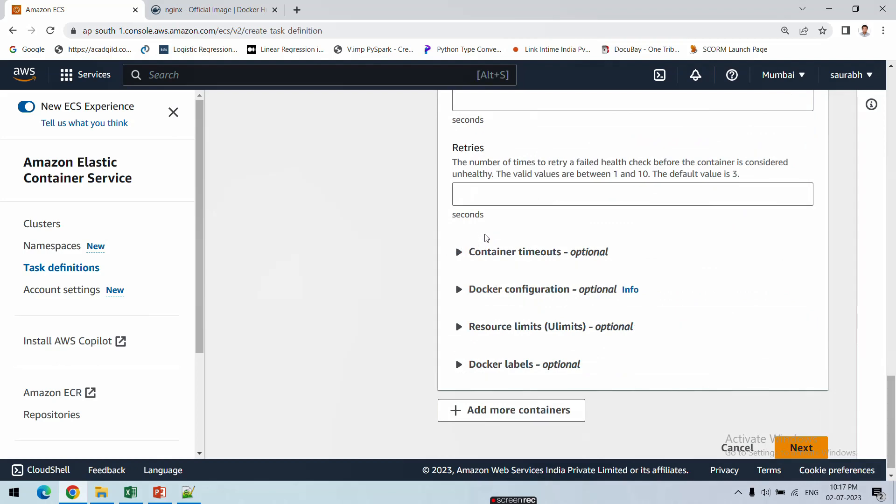
scroll(467, 255, up, 15)
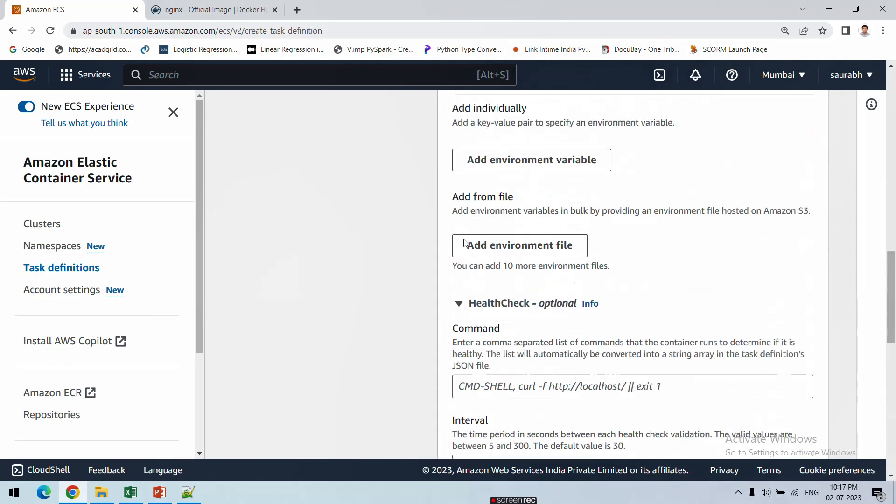
click(459, 305)
- Inspect the optional Container timeouts settings, collapse them, and expand Docker configuration to review its entry point, command and working directory fields
scroll(485, 294, down, 3)
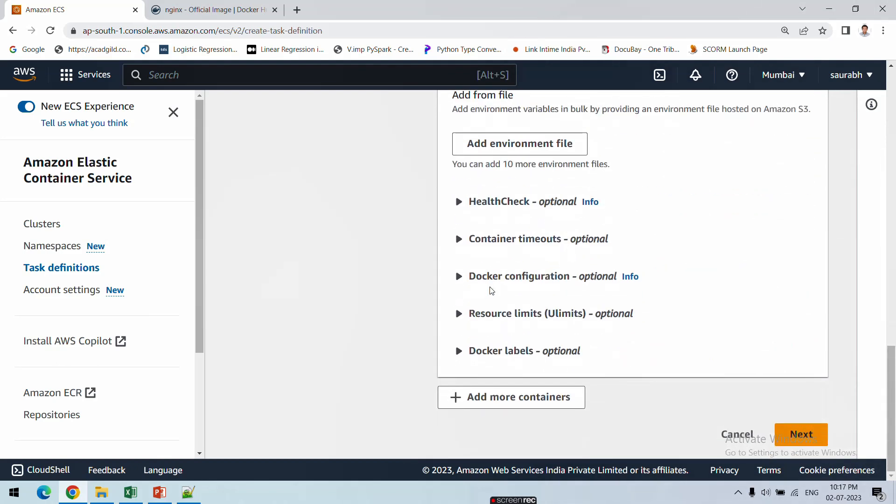
click(459, 240)
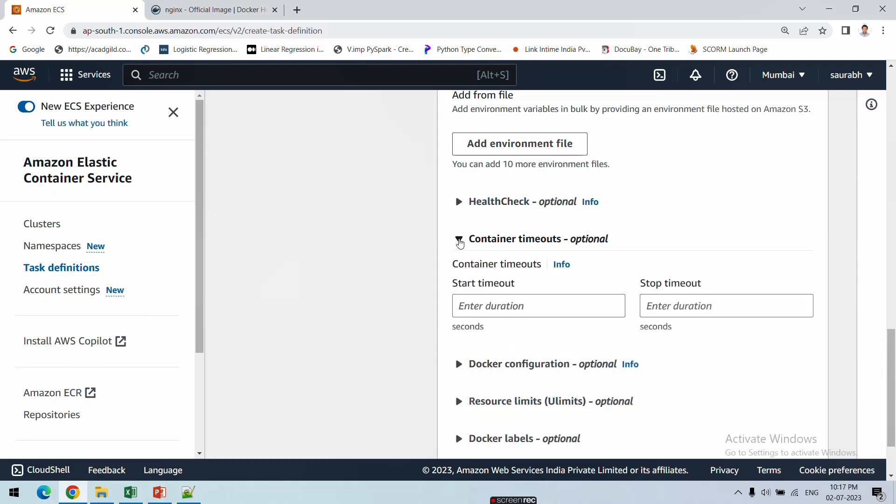
click(460, 240)
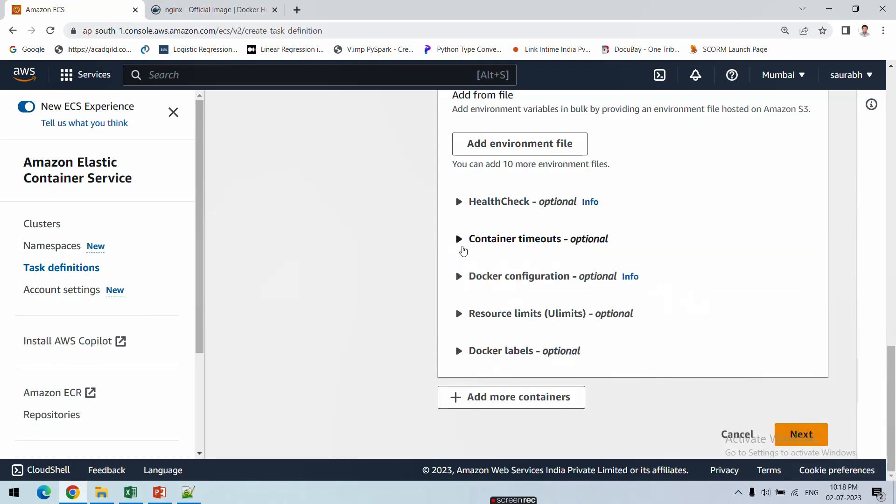
click(459, 279)
scroll(498, 273, down, 1)
scroll(498, 273, down, 2)
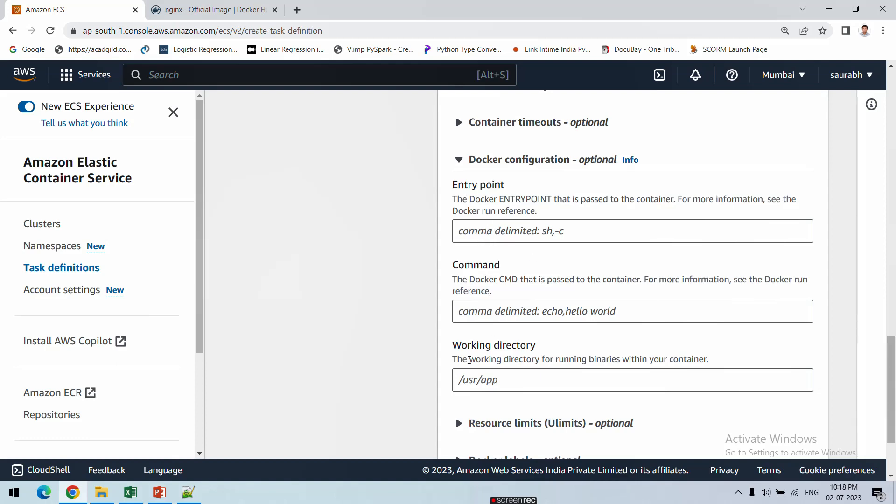
- Collapse Docker configuration, then inspect the optional Resource limits (Ulimits) and Docker labels settings and collapse both again
click(459, 162)
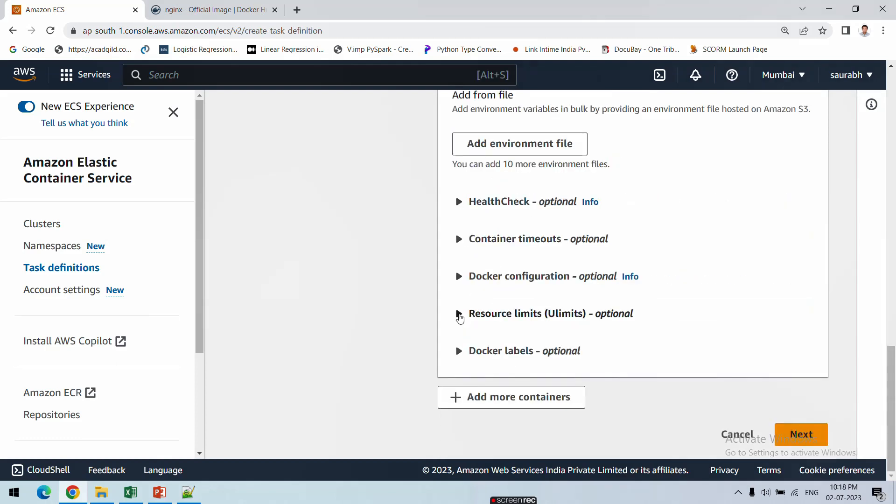
click(459, 314)
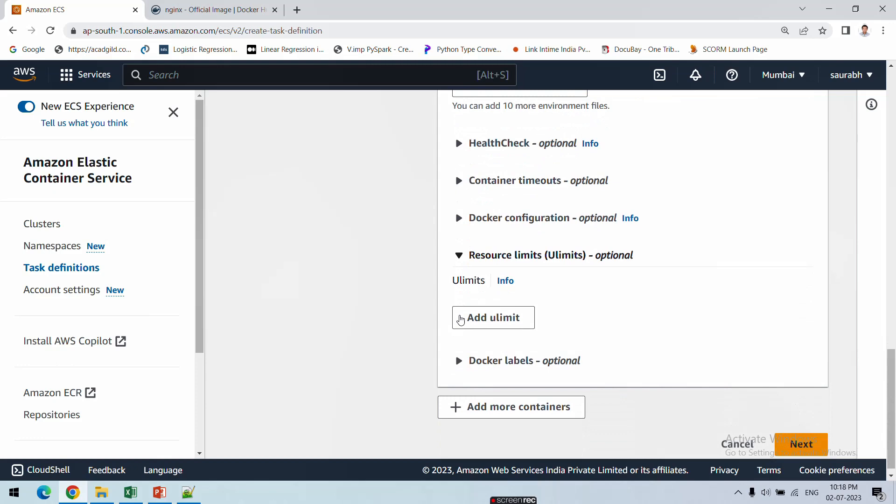
click(459, 255)
click(459, 351)
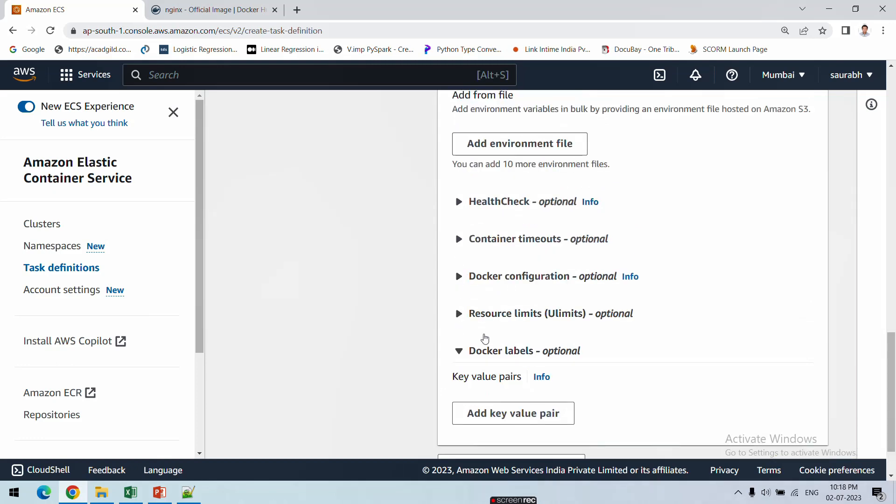
scroll(461, 355, down, 2)
click(459, 285)
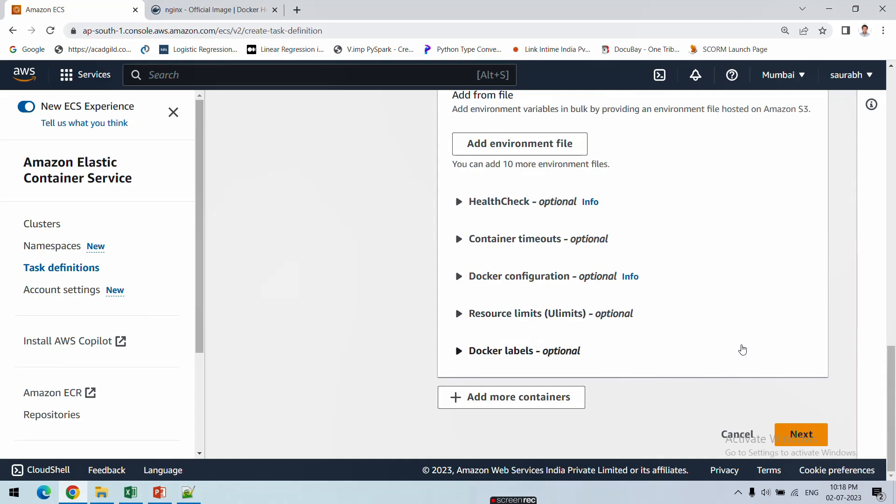
- Review the task definition family and the first container's name, image URI, port mapping and optional settings
scroll(741, 350, up, 5)
scroll(740, 350, down, 5)
scroll(742, 350, up, 5)
scroll(595, 326, up, 5)
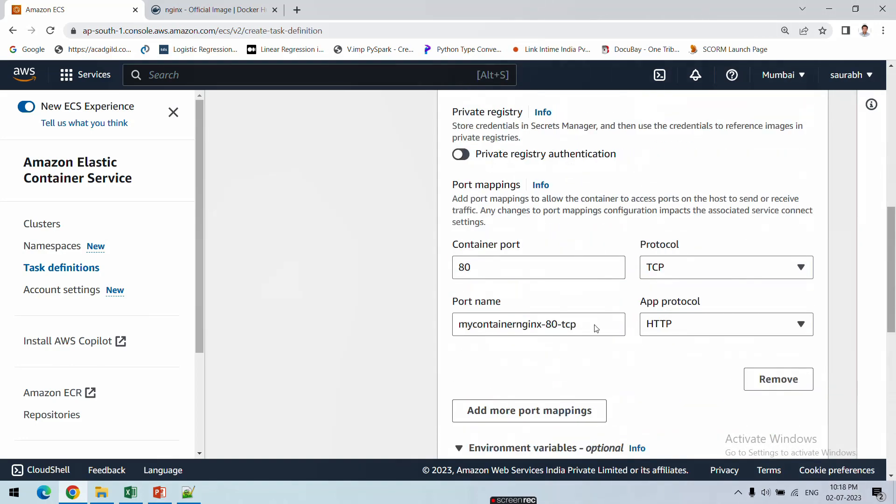
scroll(572, 227, up, 4)
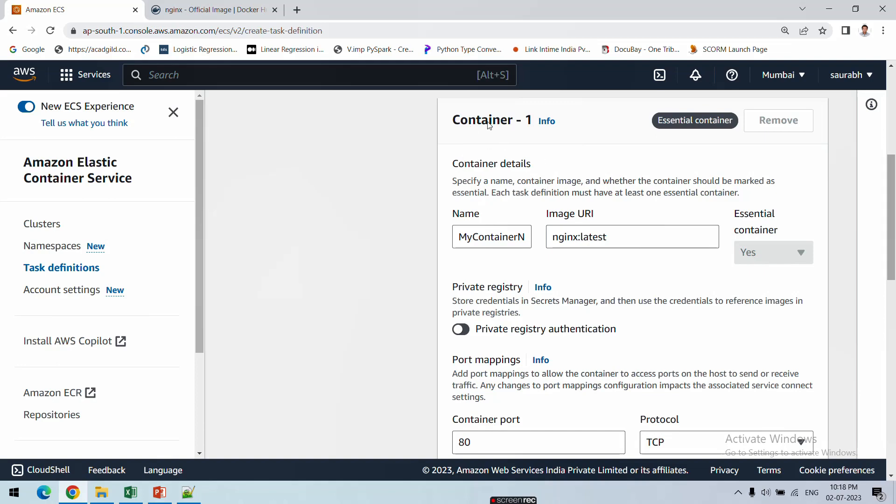
scroll(488, 127, up, 6)
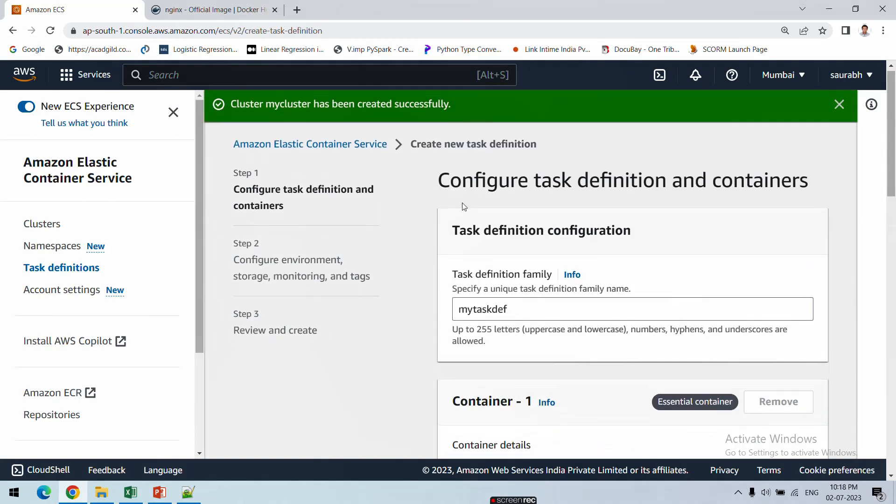
scroll(462, 206, down, 3)
scroll(534, 241, down, 3)
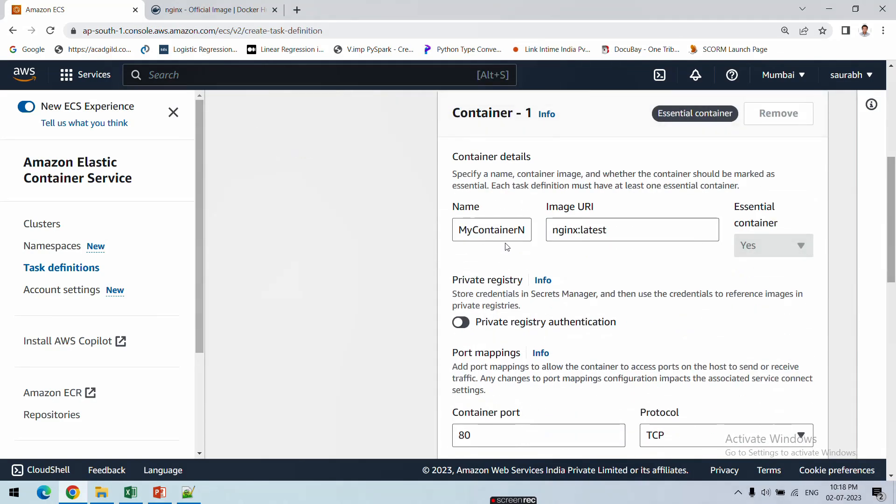
double_click(492, 228)
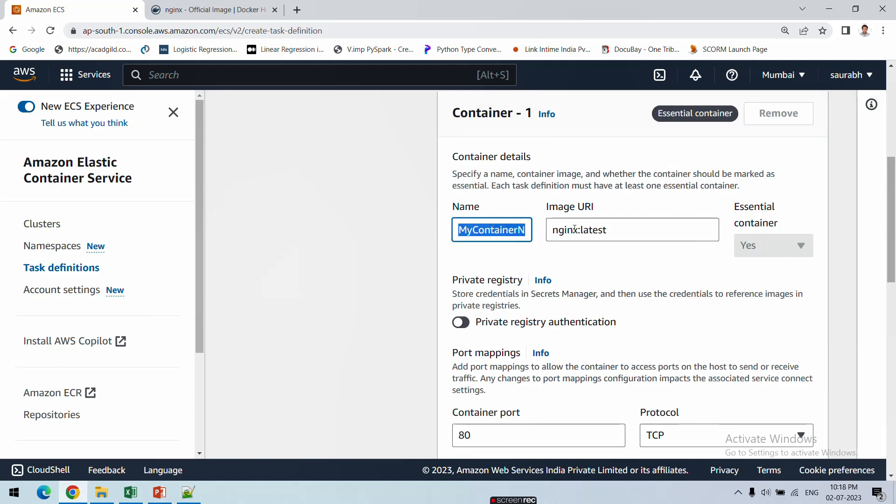
double_click(611, 230)
scroll(589, 279, down, 2)
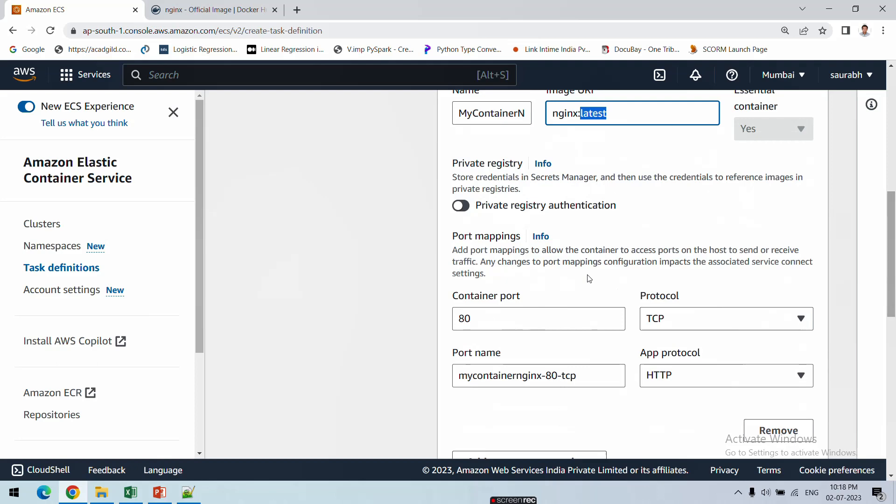
scroll(589, 279, down, 10)
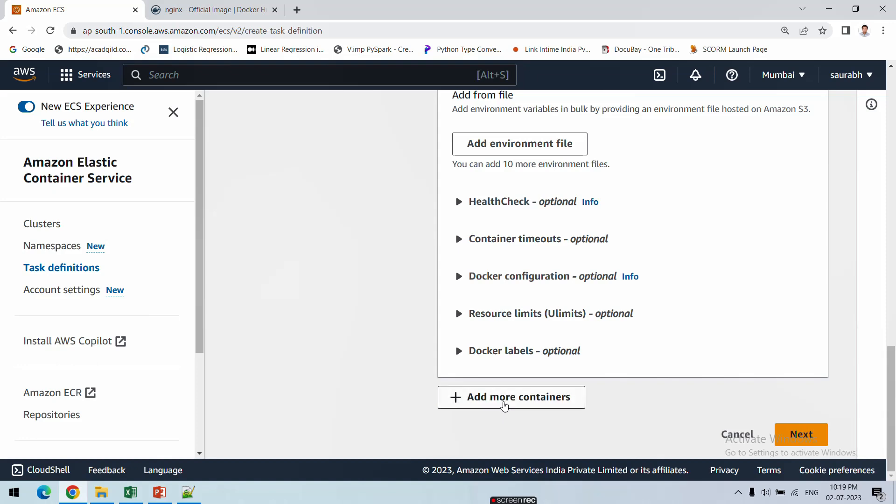
- Add a second container to the task definition and name it MyContainerMysql
click(504, 406)
scroll(508, 408, down, 3)
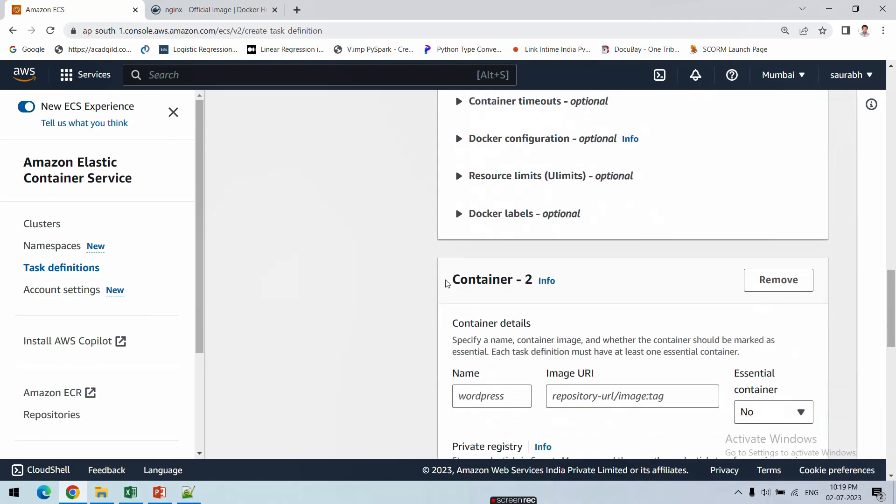
scroll(465, 349, down, 2)
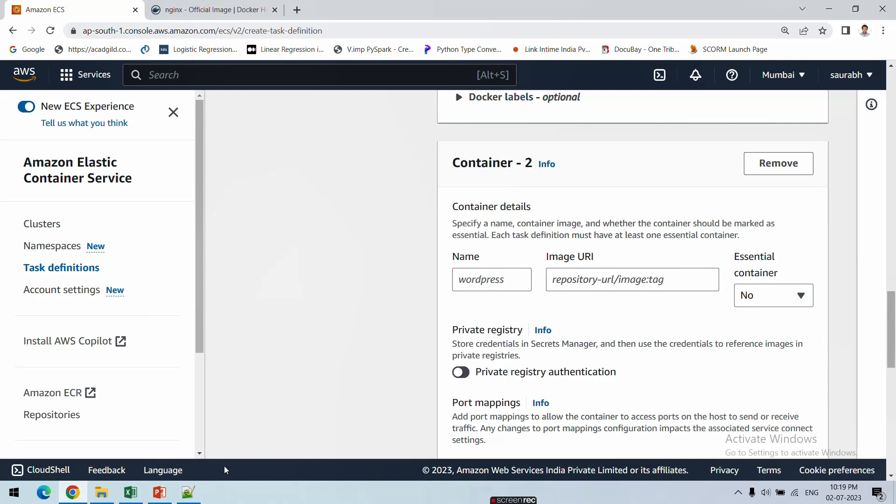
click(498, 281)
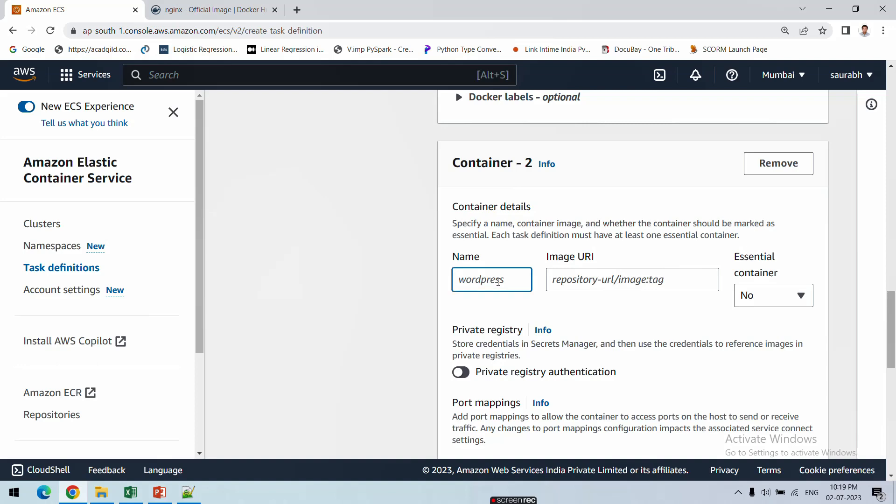
text(My)
text(Conta)
text(inerMys)
text(ql)
- Set the second container's image URI to mysql:latest, copying the image name mysql from the Notepad++ notes
click(580, 280)
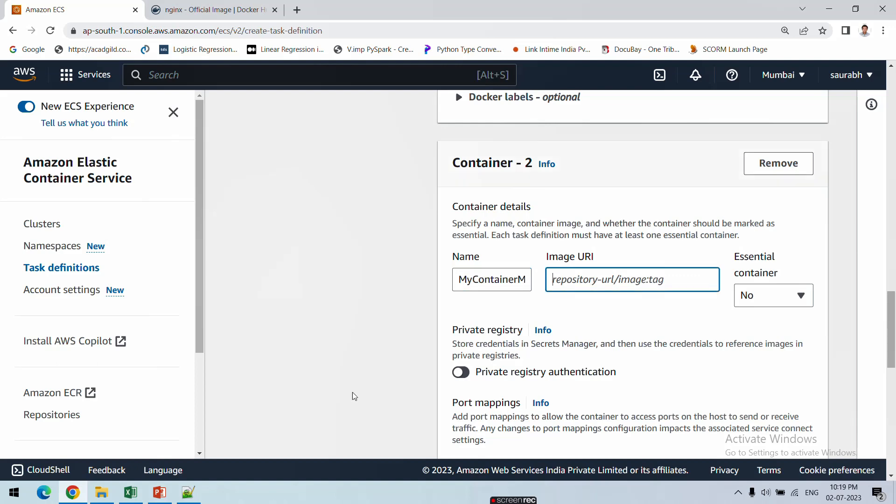
click(188, 493)
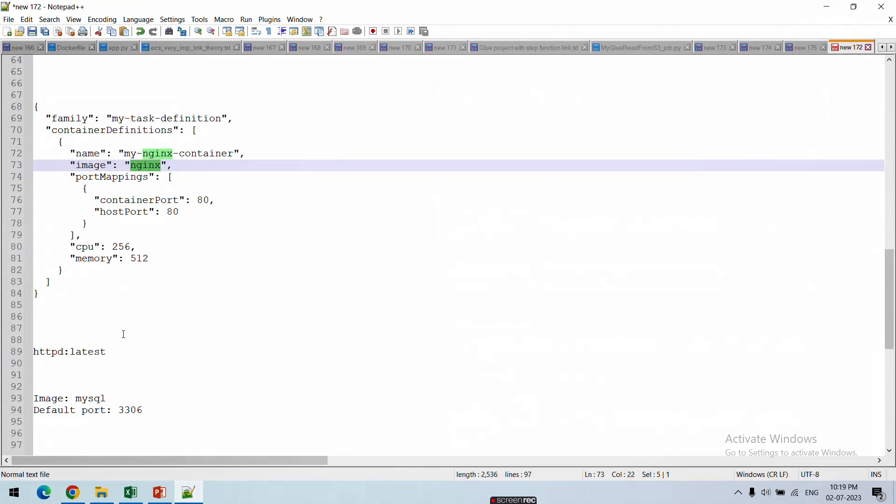
scroll(122, 336, down, 2)
double_click(89, 332)
key(ctrl+c)
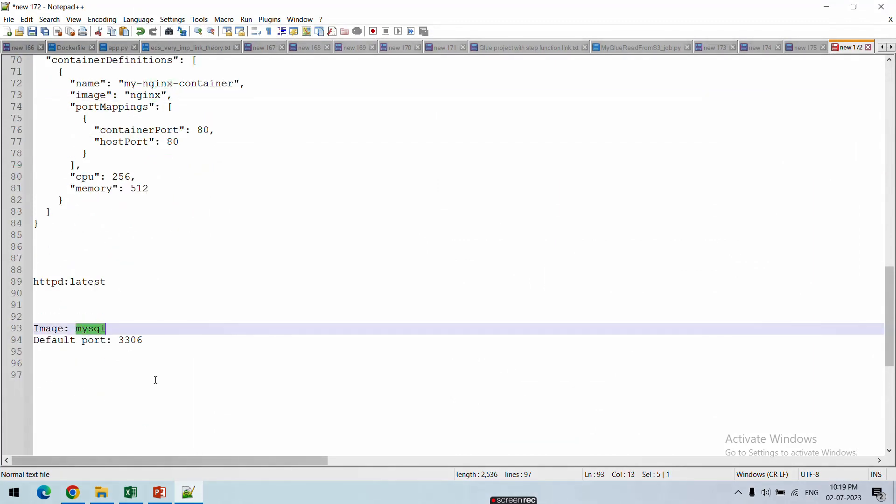
key(alt+Tab)
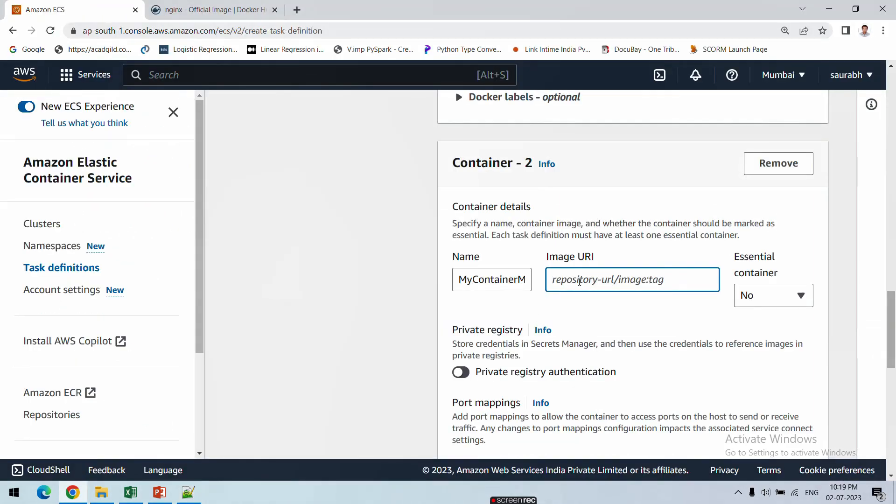
key(ctrl+v)
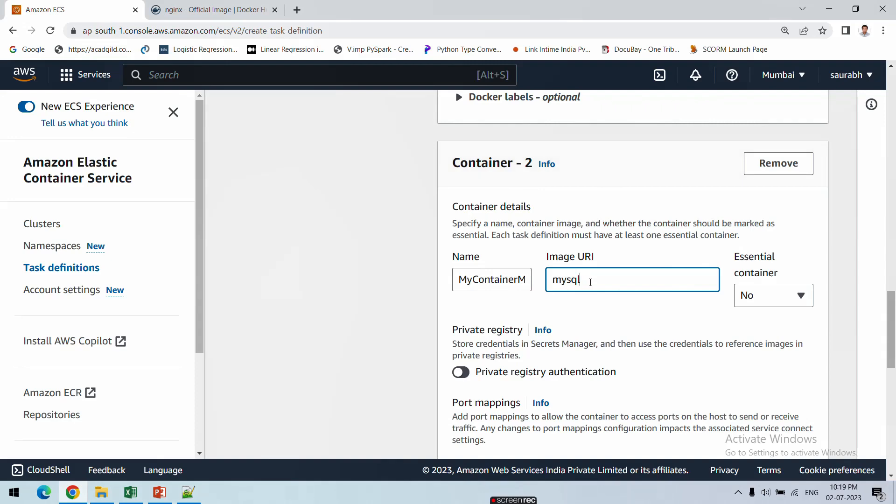
text(:latest)
- Add a port mapping to the second container with container port 3306, copied from the default port in the Notepad++ notes
scroll(562, 346, down, 4)
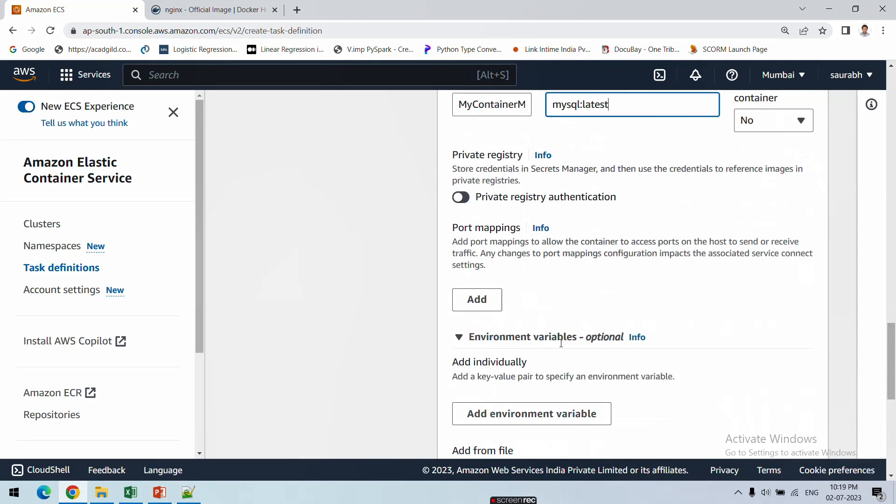
click(485, 299)
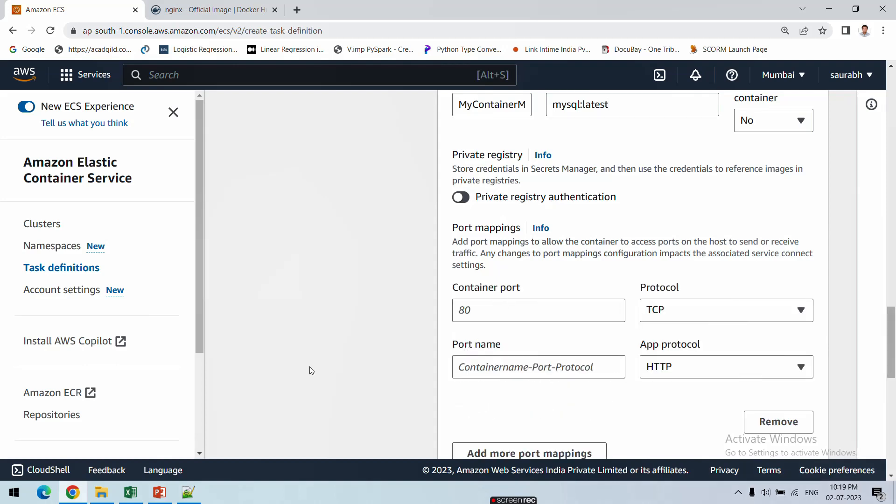
click(188, 493)
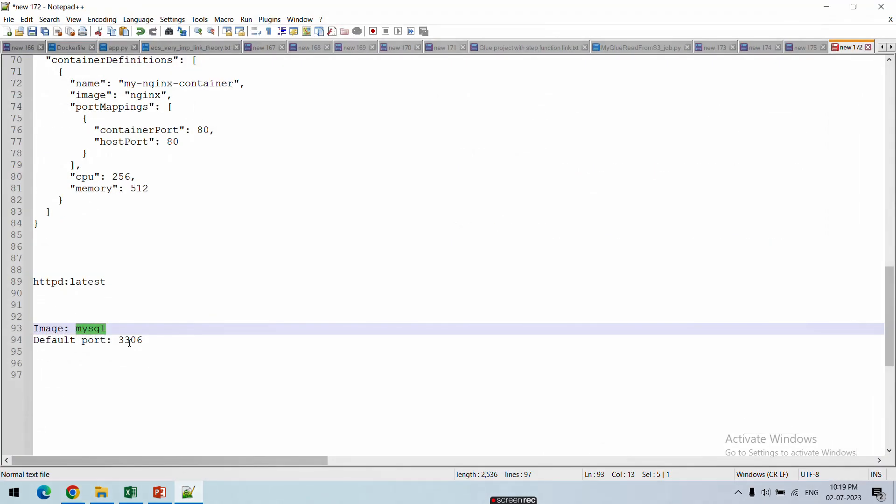
double_click(129, 341)
key(ctrl+c)
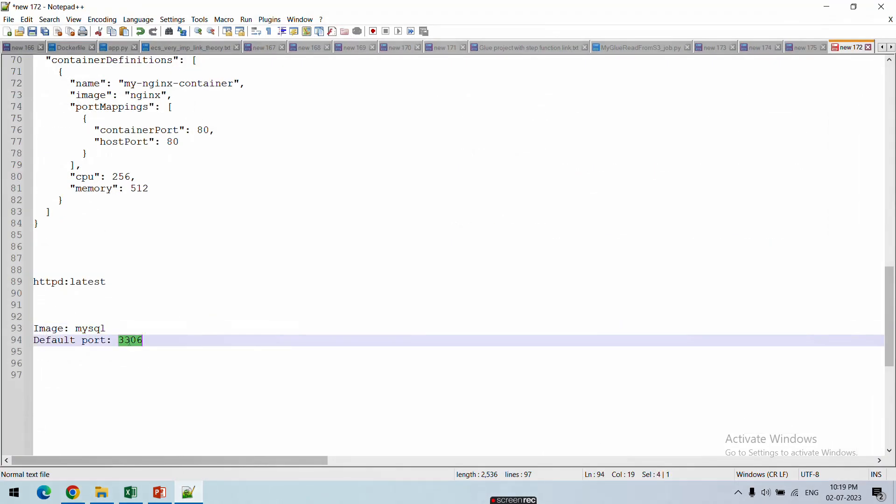
click(188, 492)
click(494, 313)
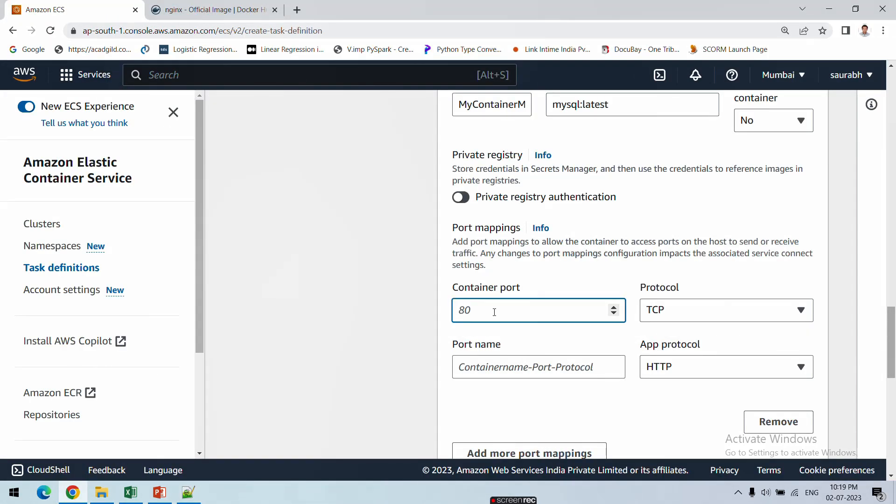
key(ctrl+v)
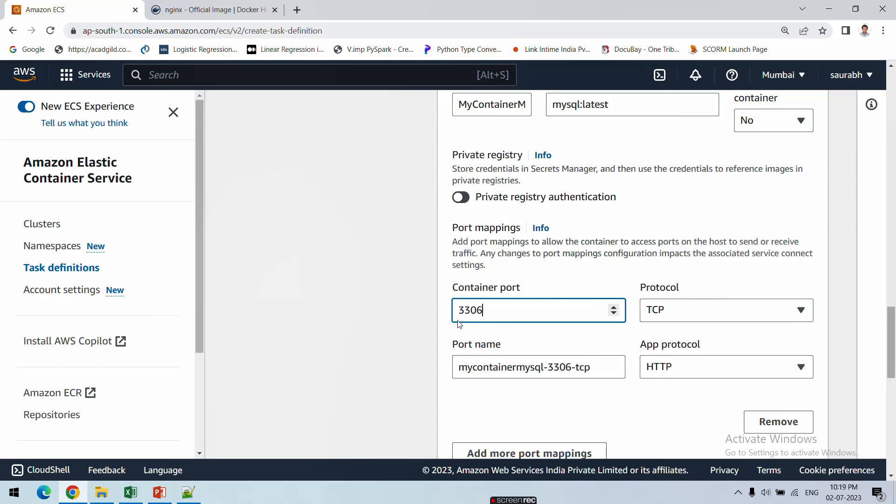
scroll(460, 325, down, 1)
scroll(466, 267, up, 2)
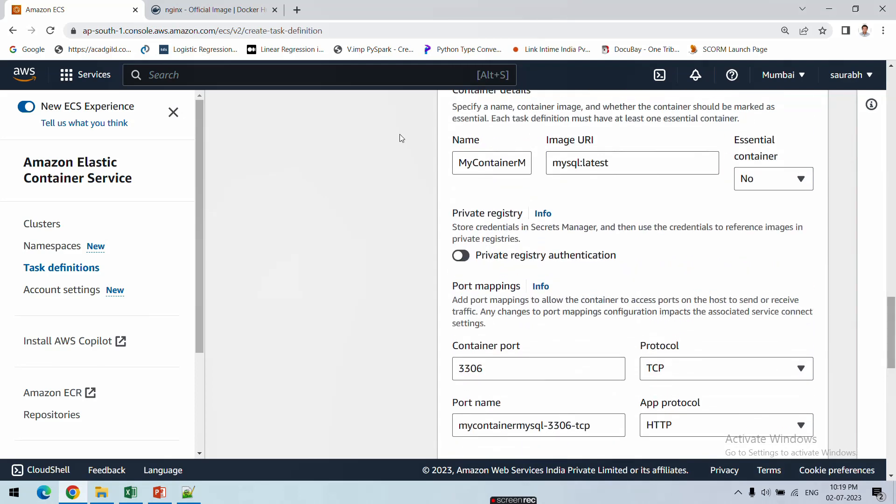
- Search Docker Hub for mysql, open the official image's page and look over its supported tags and quick reference
click(214, 10)
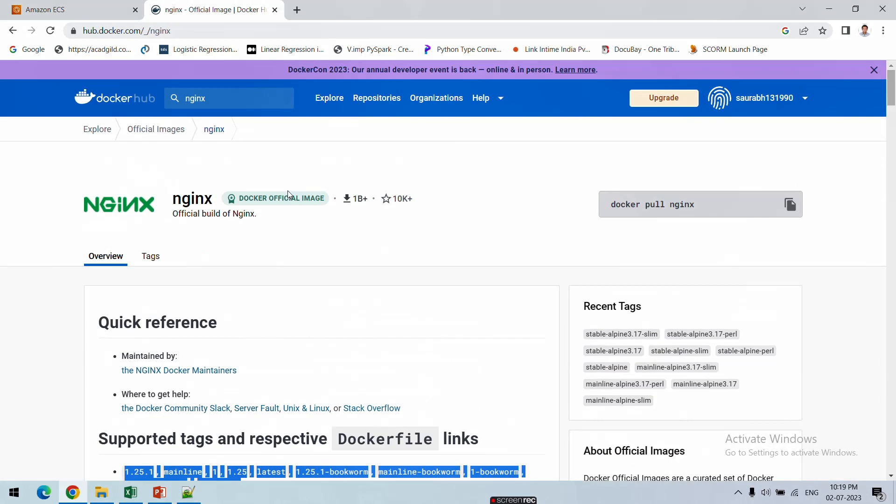
click(238, 99)
text(mysql)
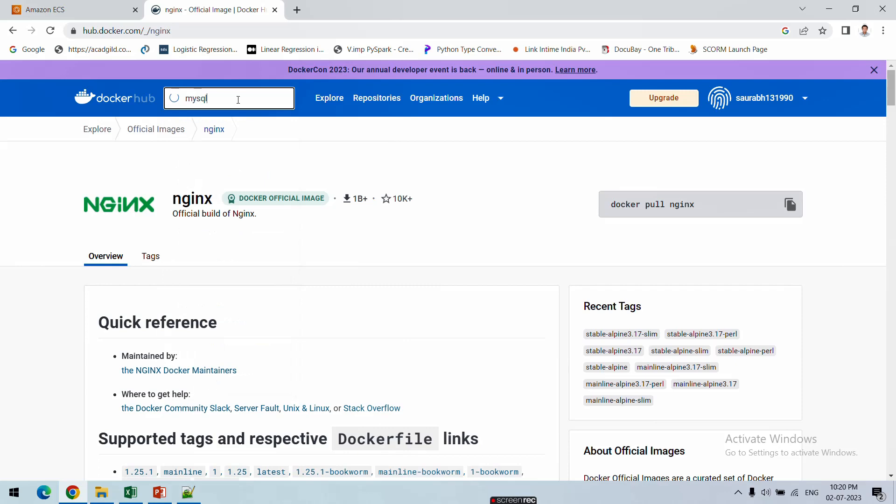
key(Return)
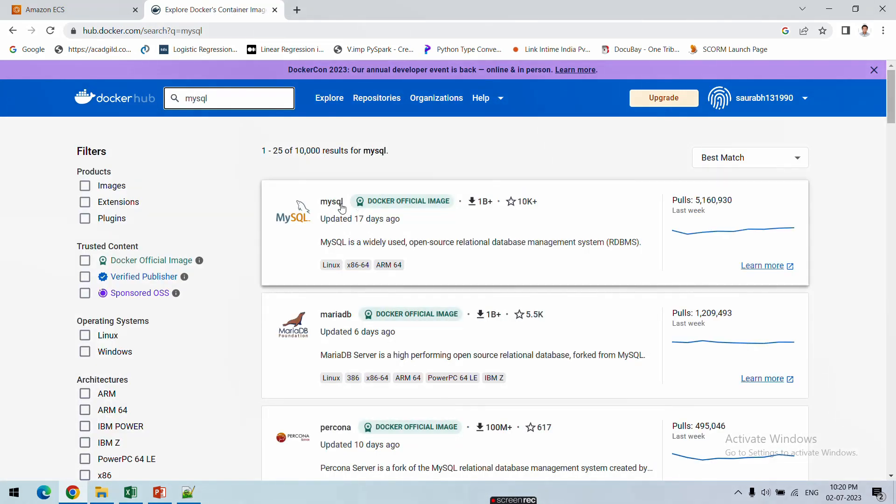
click(333, 201)
scroll(269, 218, down, 2)
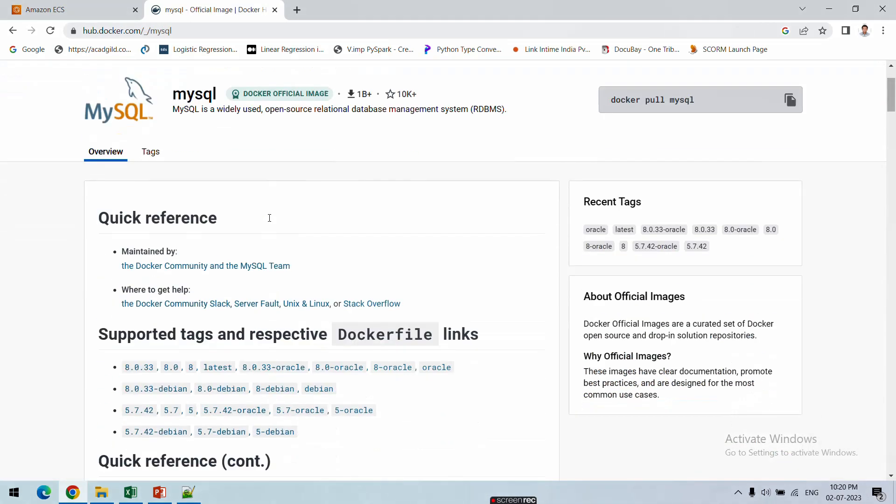
scroll(268, 217, down, 6)
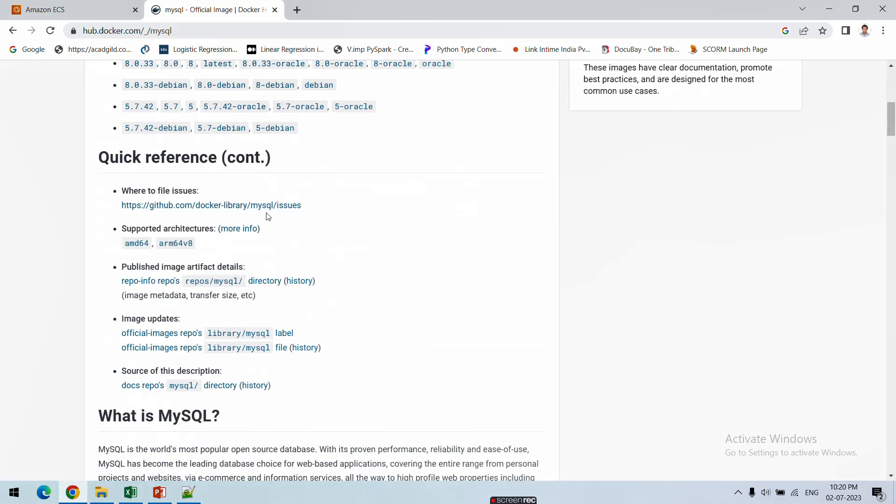
- Return to the Amazon ECS task definition and check the MySQL container's port mapping and environment variable options
click(91, 13)
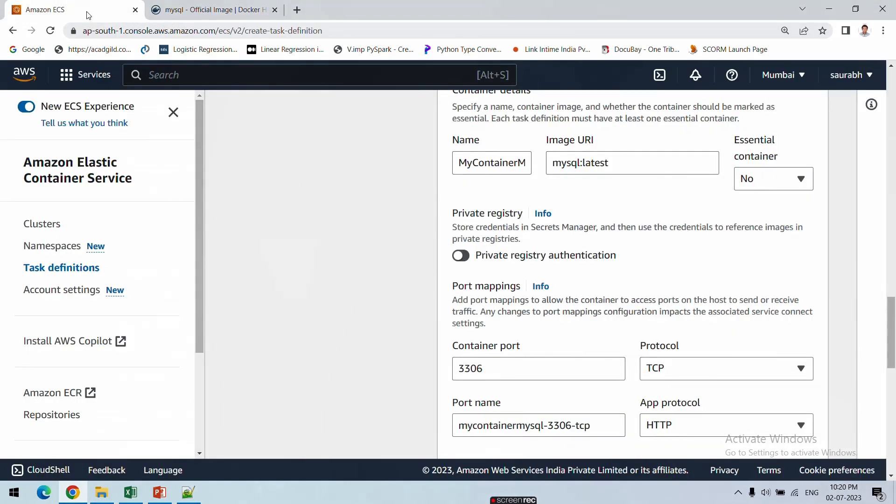
scroll(498, 369, down, 4)
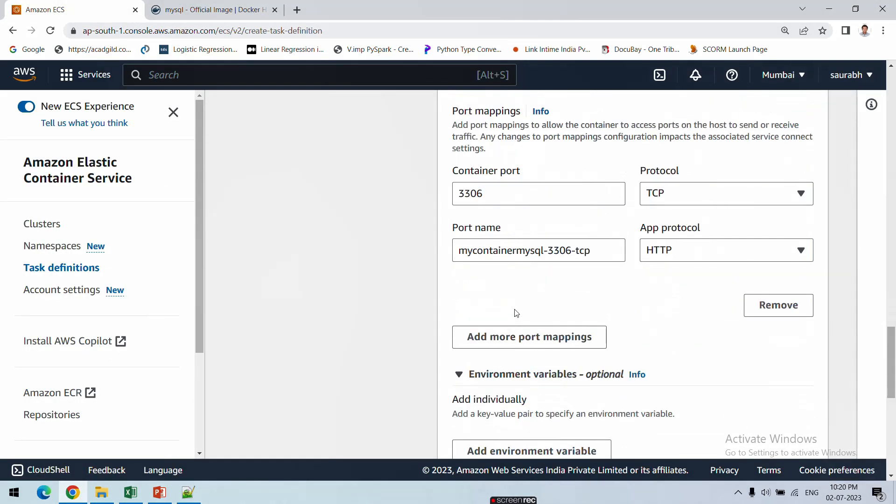
scroll(527, 302, down, 1)
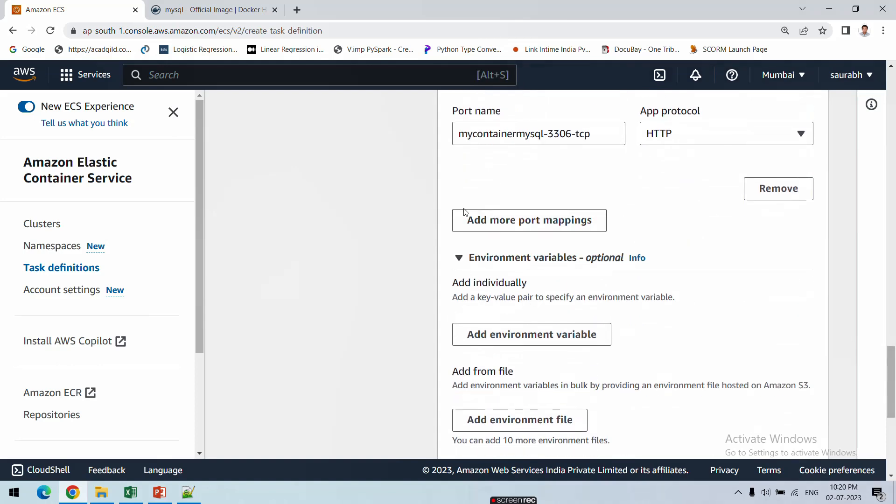
scroll(466, 210, up, 2)
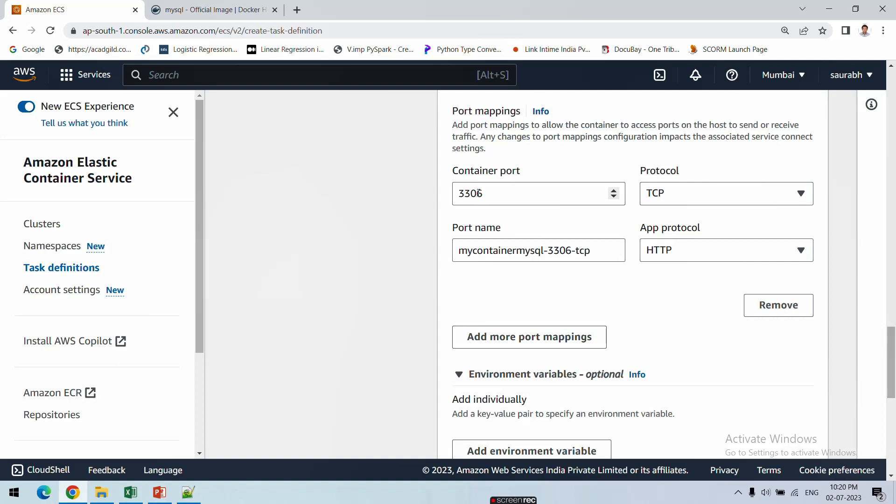
- Add a new individual environment variable entry to the MySQL container
scroll(481, 199, down, 4)
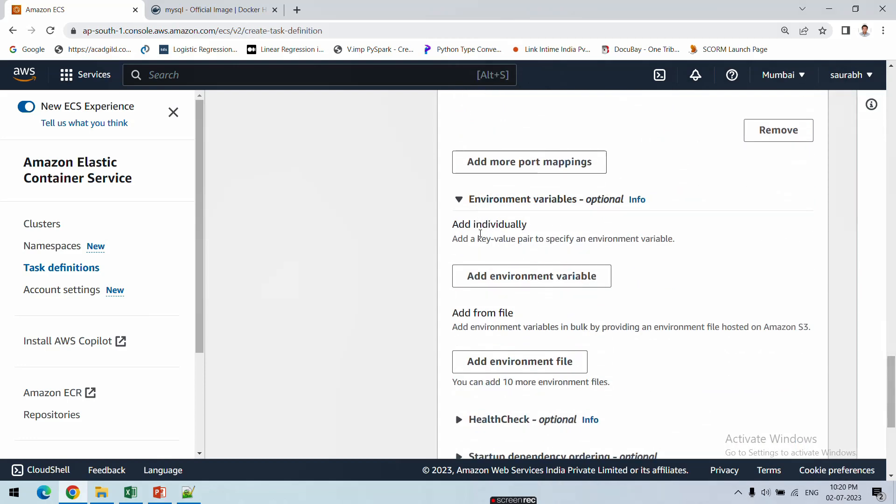
scroll(480, 234, up, 3)
scroll(485, 234, down, 4)
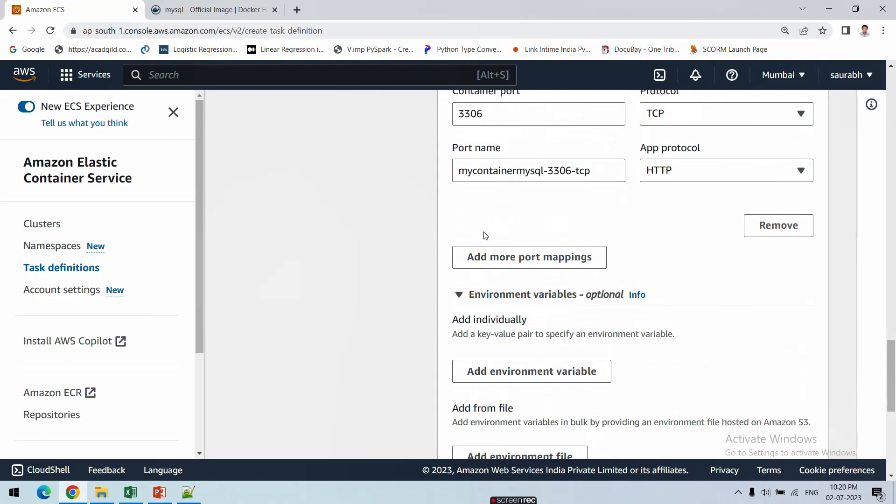
click(500, 225)
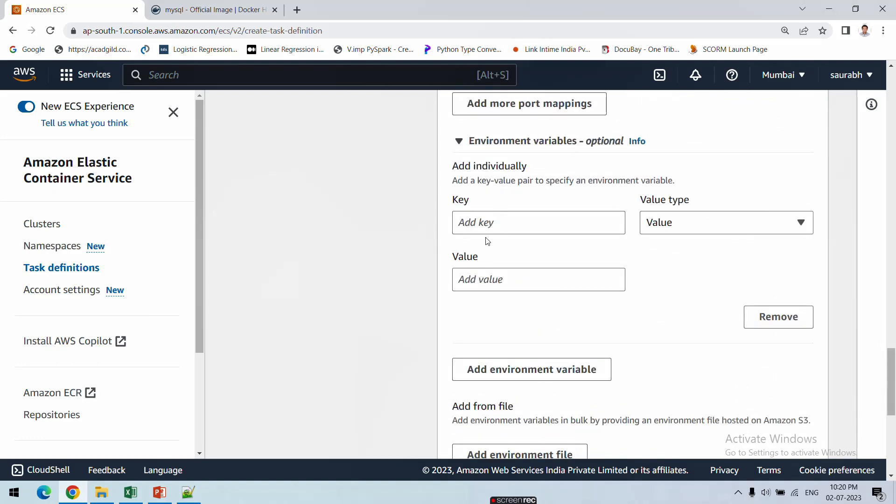
- Set the environment variable's key to MYSQL_ROOT_PASSWORD, as given in the Notepad++ notes, and enter the MySQL root password as its value
scroll(485, 241, down, 4)
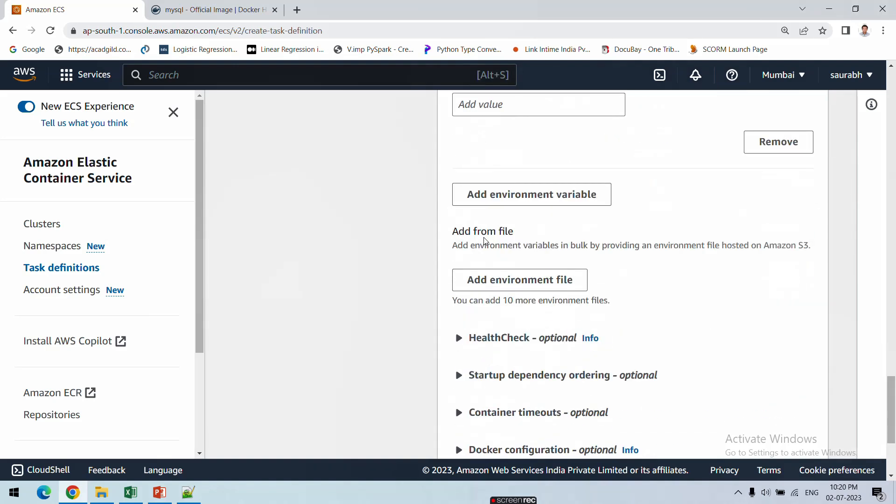
scroll(485, 240, up, 3)
scroll(486, 241, up, 4)
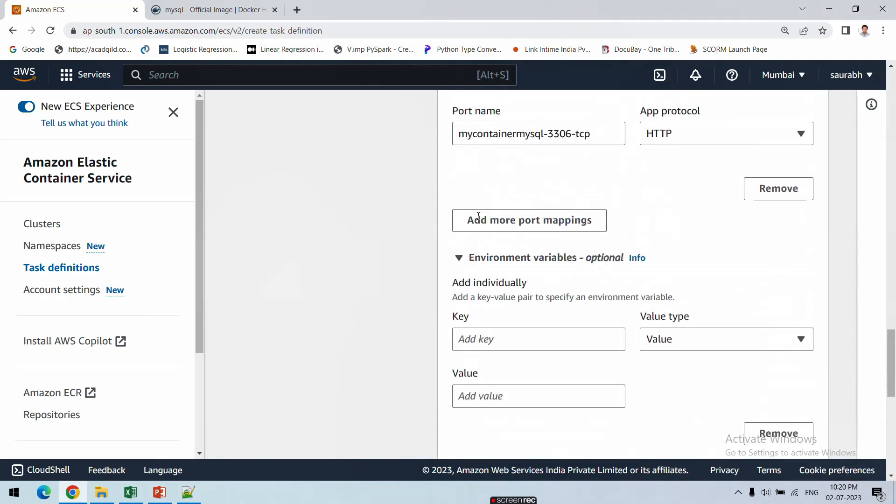
scroll(480, 221, up, 4)
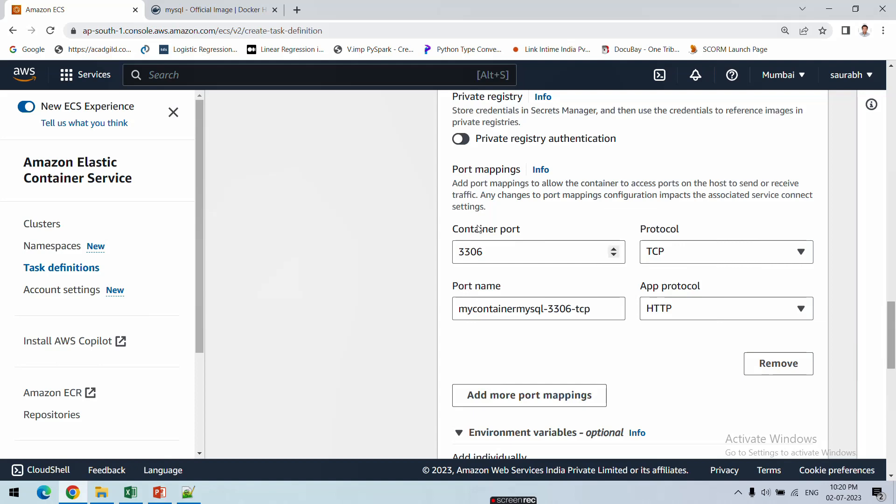
scroll(479, 228, down, 5)
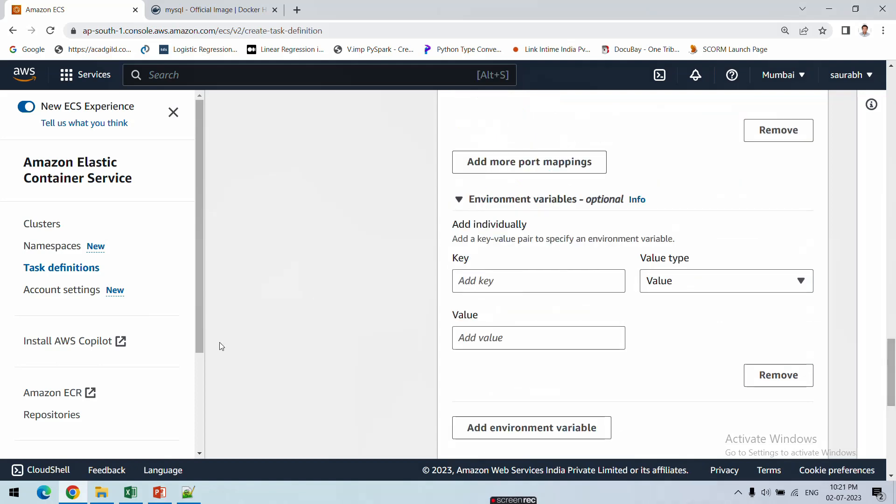
click(189, 495)
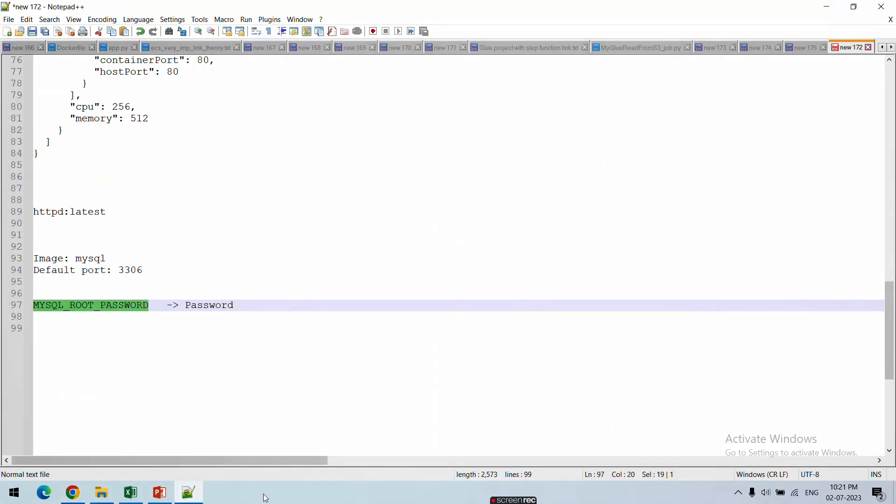
click(189, 492)
click(494, 282)
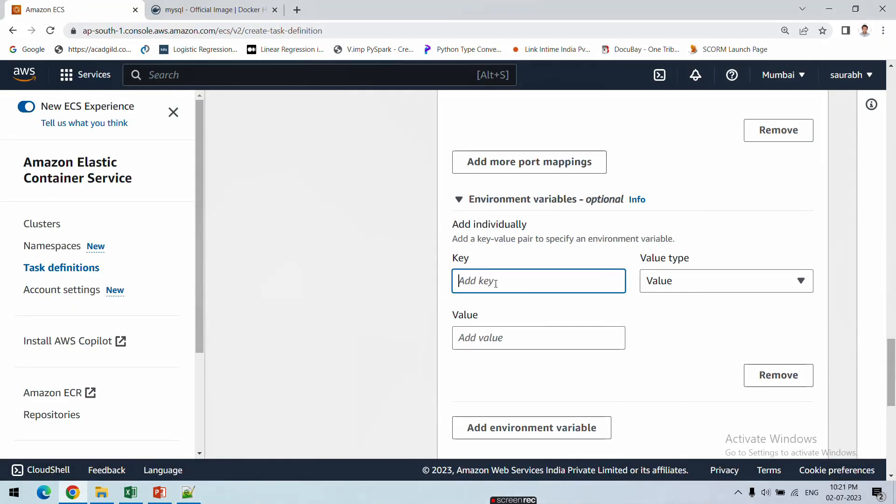
key(ctrl+v)
click(518, 337)
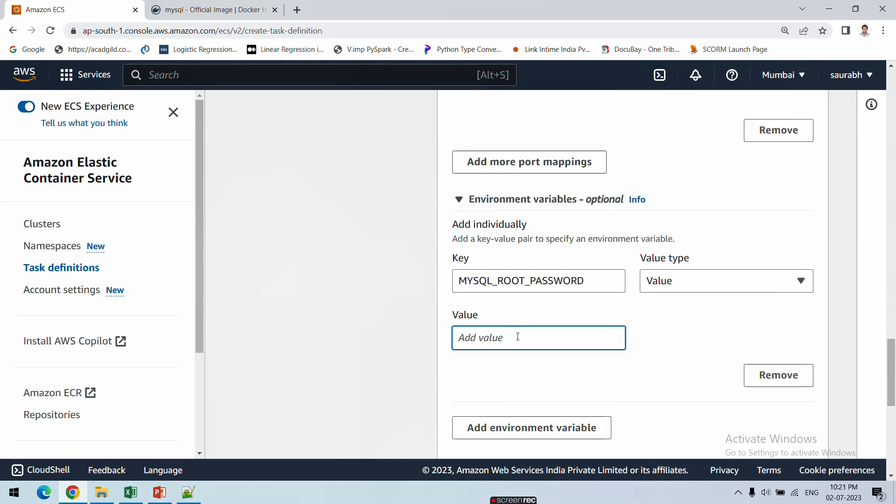
text(Password)
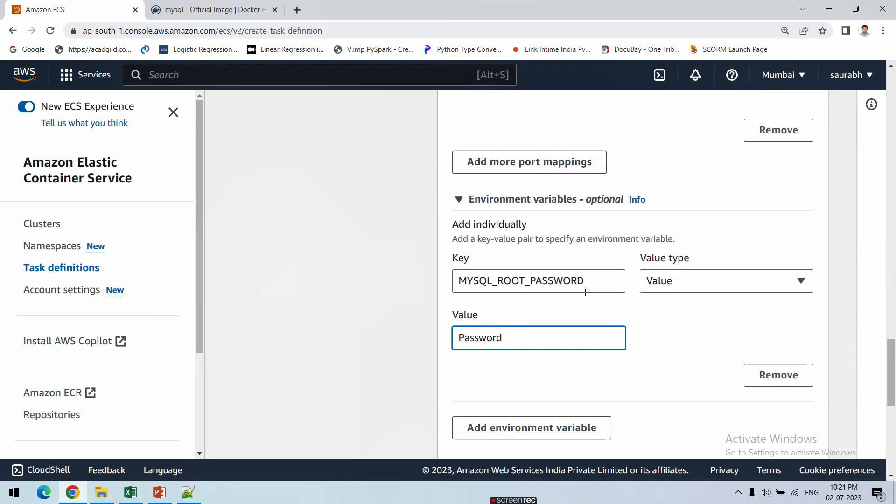
- Review the image, port mapping, environment variable and optional settings of the MySQL and nginx containers
double_click(478, 280)
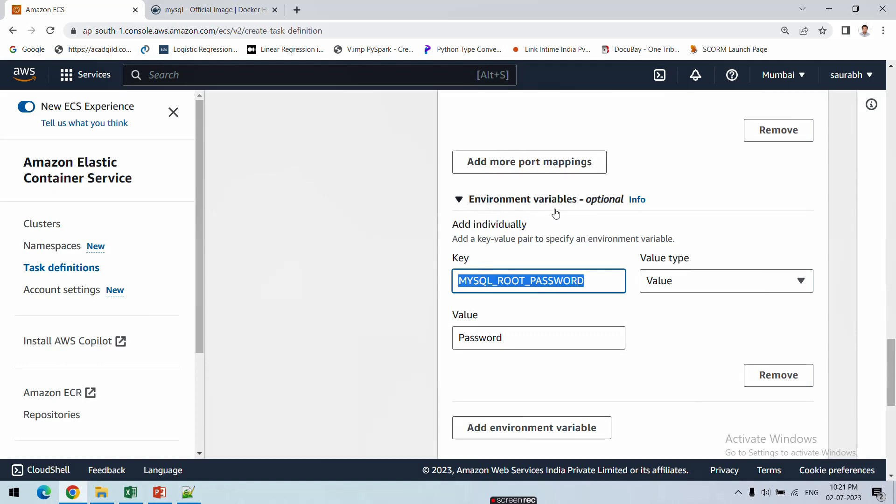
scroll(556, 217, up, 5)
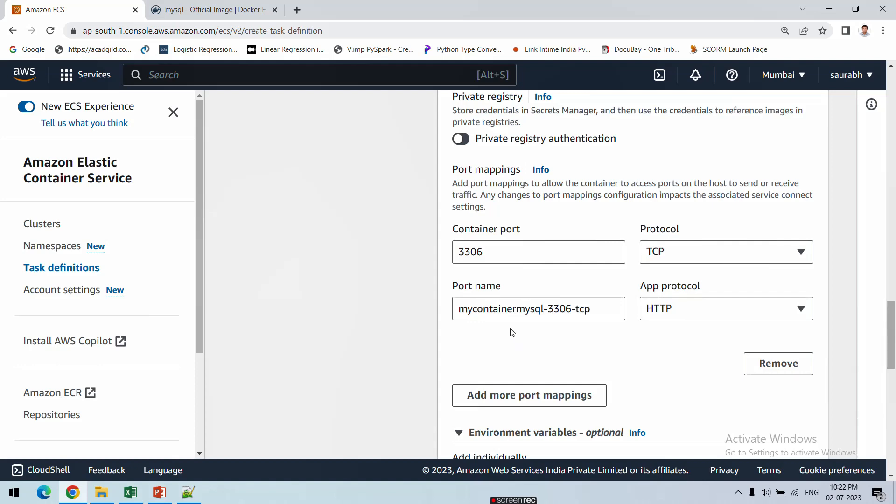
scroll(525, 309, up, 4)
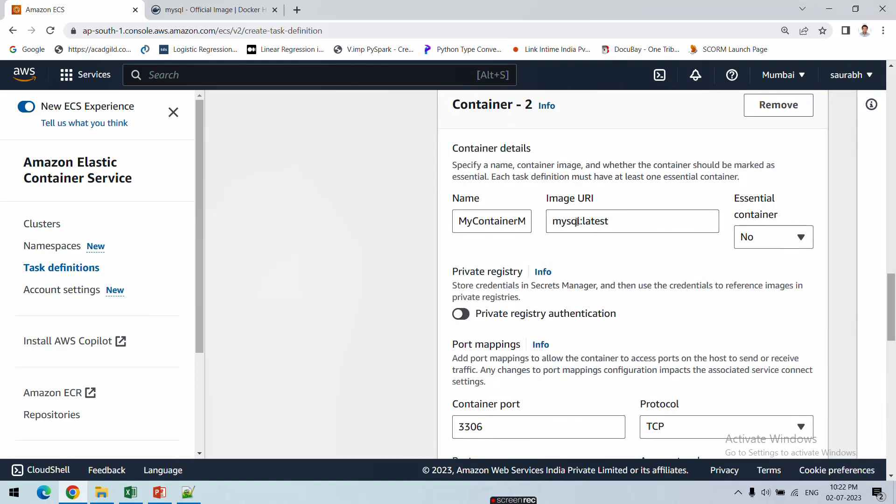
scroll(498, 269, down, 4)
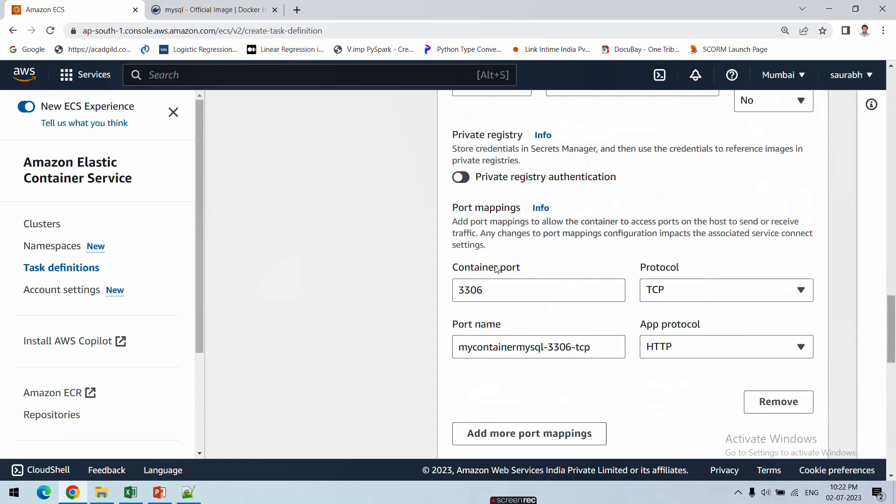
scroll(499, 271, up, 10)
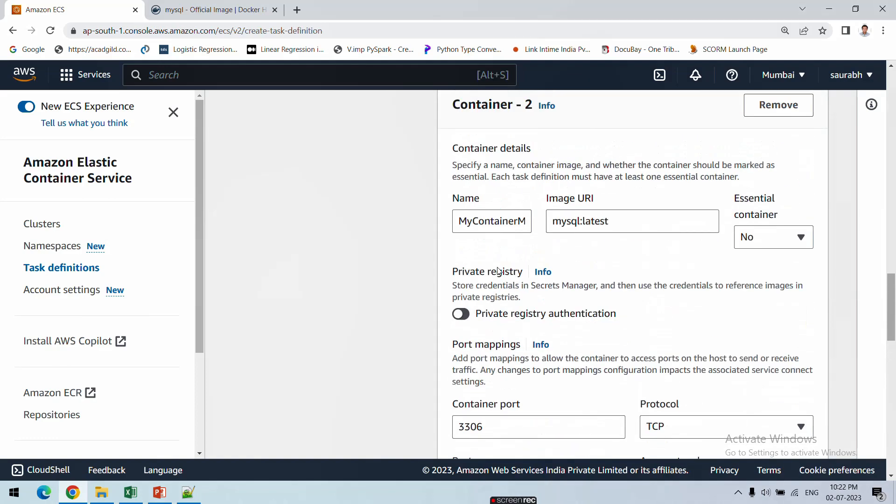
scroll(606, 245, up, 9)
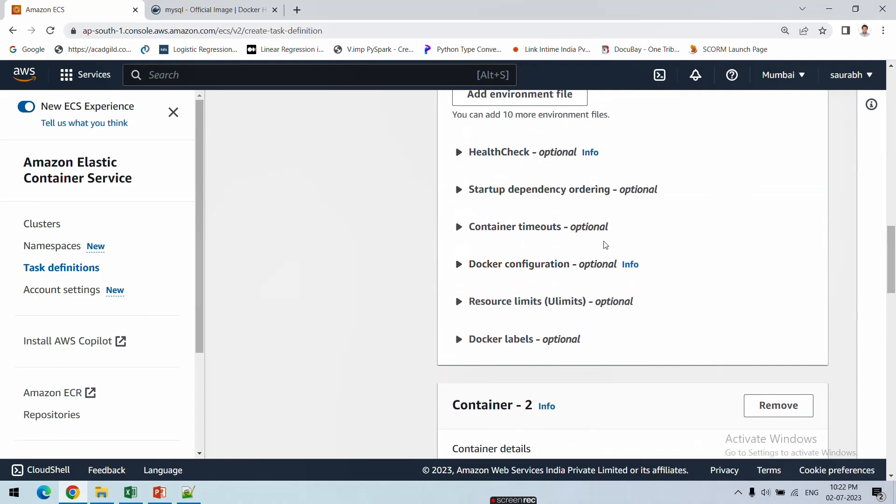
scroll(586, 237, up, 7)
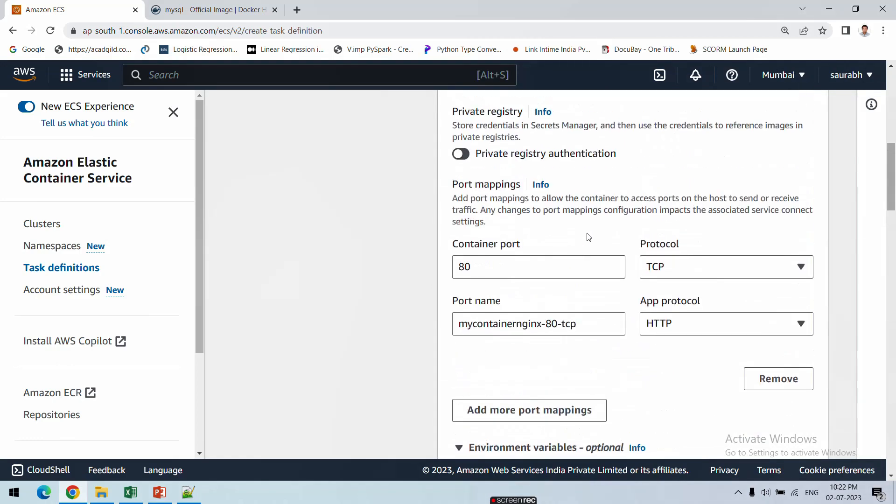
scroll(575, 269, down, 12)
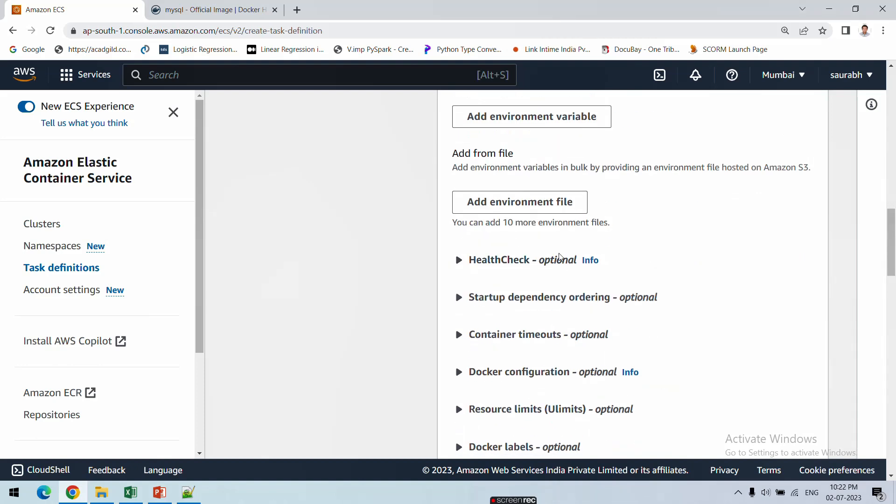
scroll(518, 254, down, 2)
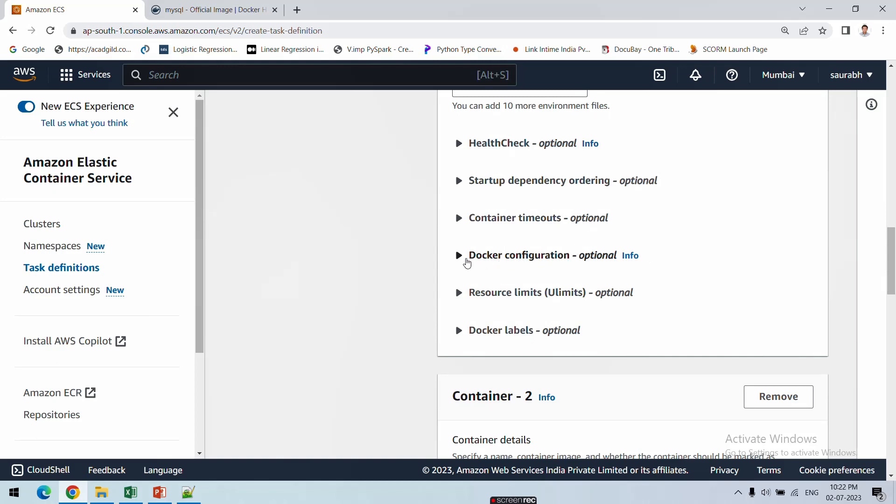
scroll(468, 268, down, 2)
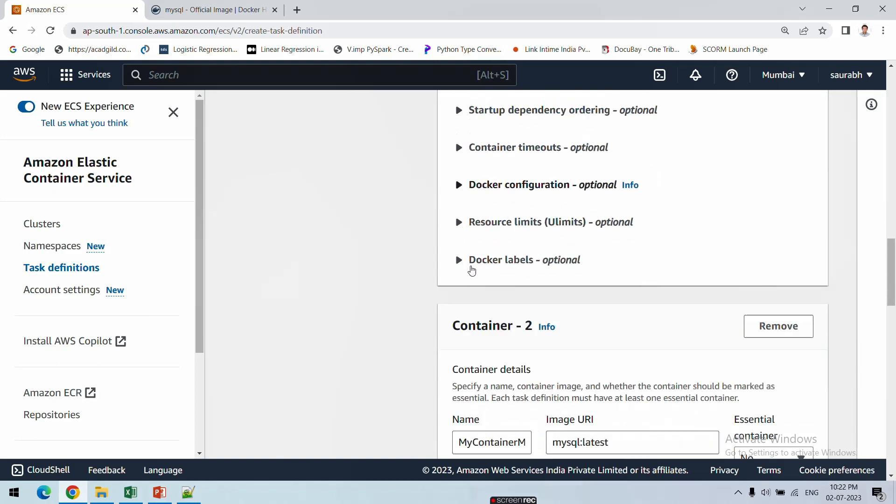
scroll(471, 269, up, 3)
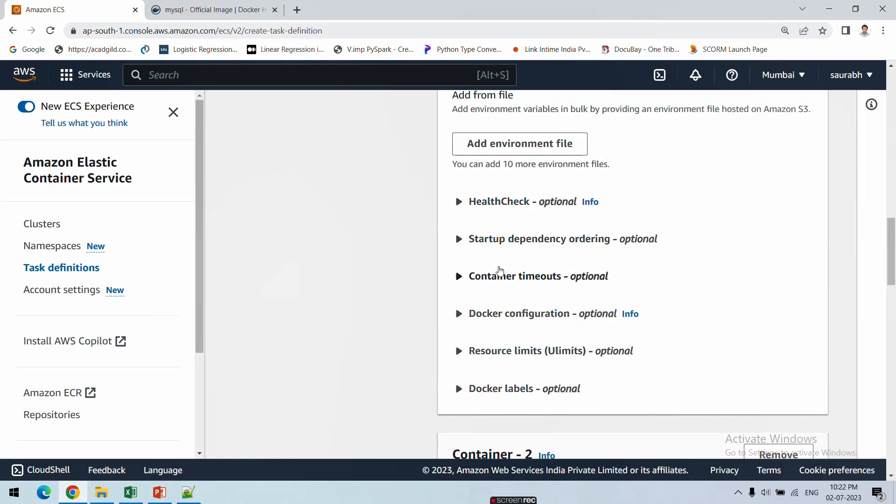
scroll(498, 273, down, 4)
scroll(498, 274, down, 15)
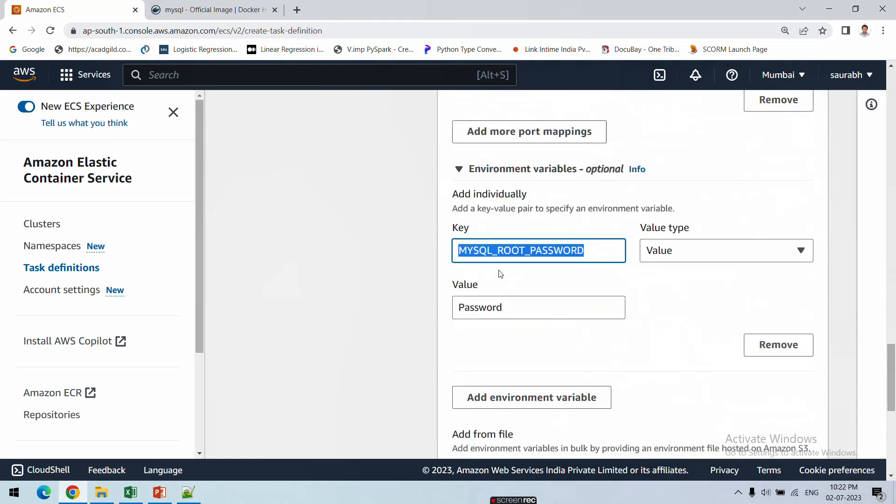
scroll(498, 274, down, 2)
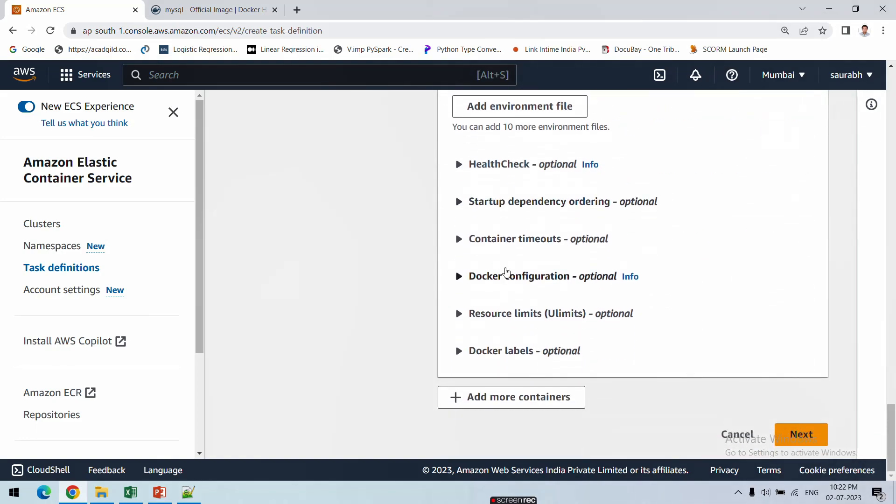
- Proceed to the environment, storage, monitoring and tags stage and bring up the task size settings
click(805, 435)
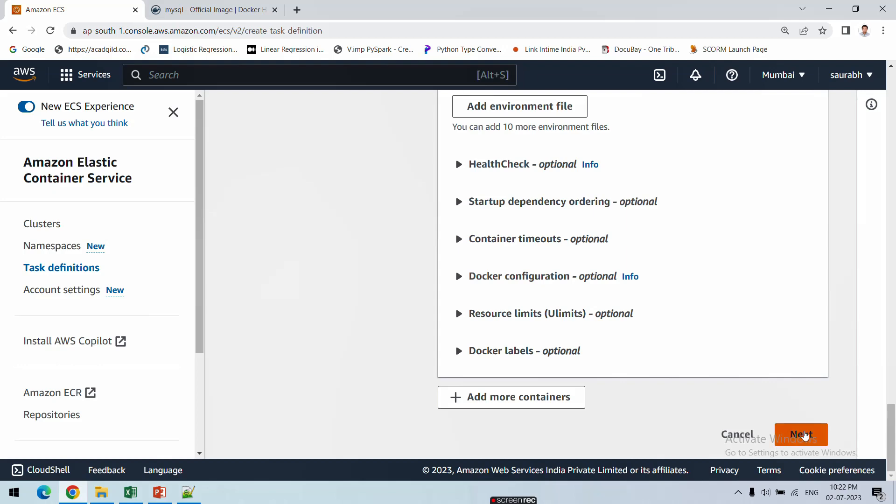
click(804, 435)
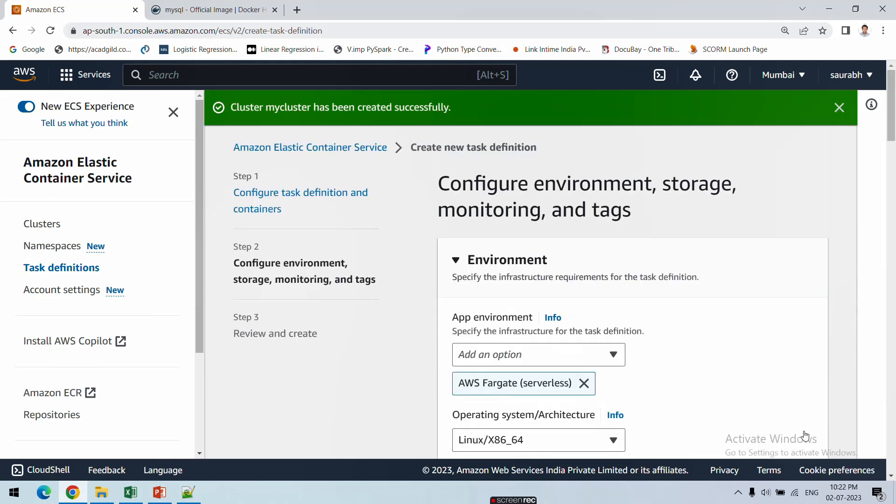
scroll(674, 362, down, 4)
scroll(674, 359, down, 1)
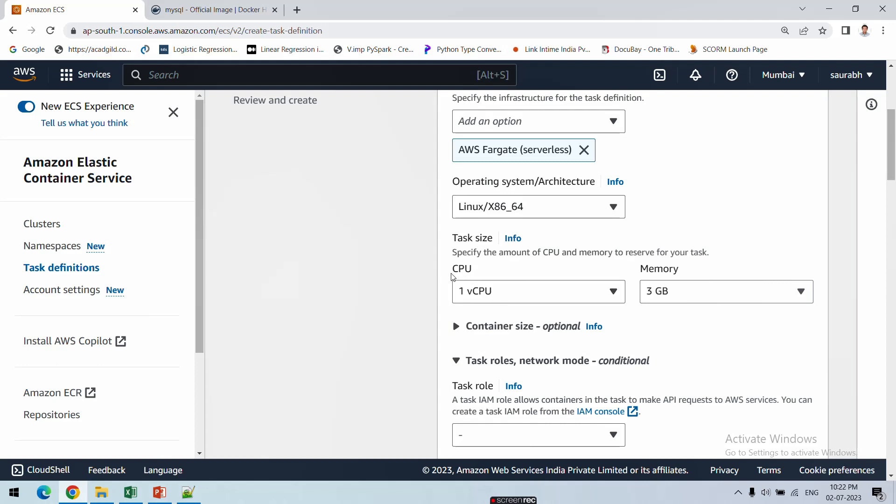
- Examine the available CPU, memory and operating system/architecture choices for the task
click(495, 294)
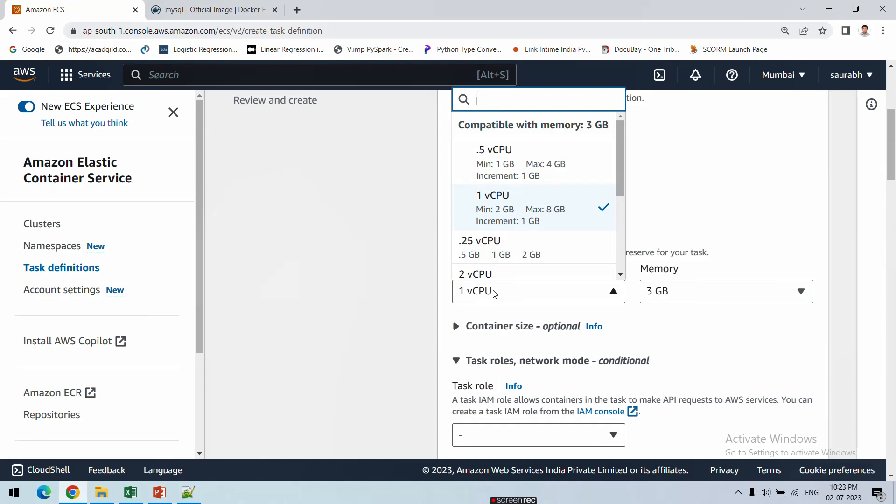
click(495, 294)
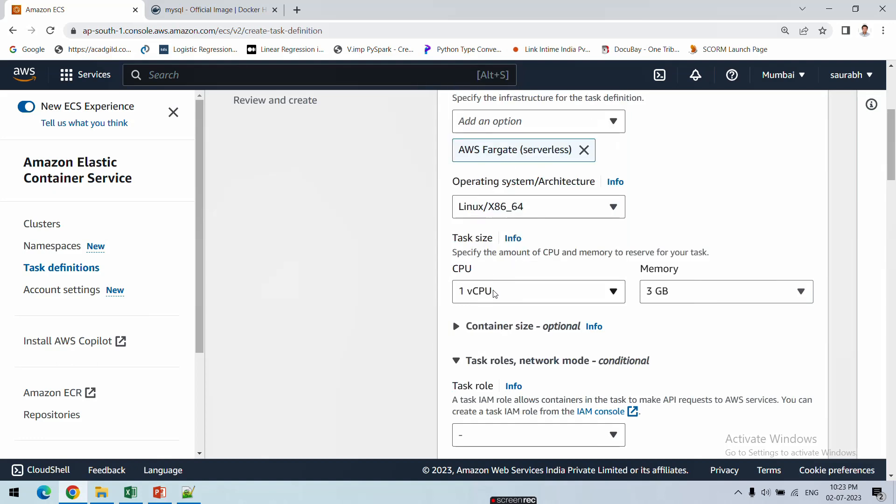
click(494, 294)
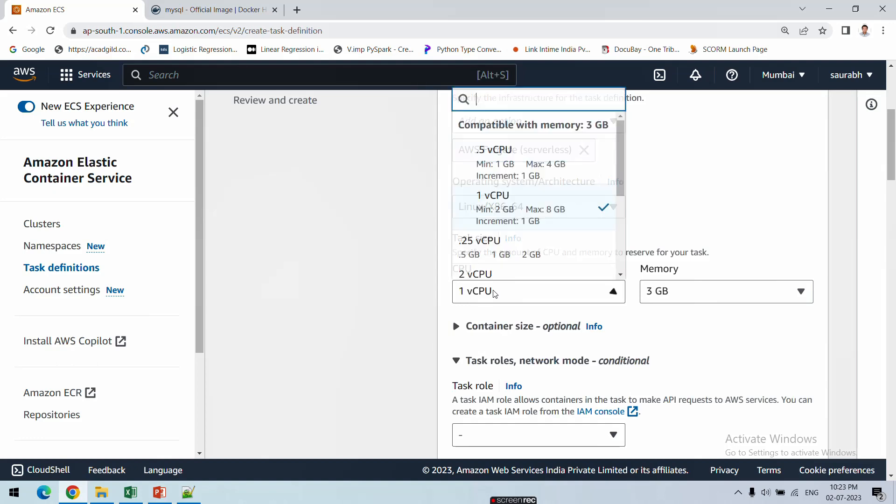
click(664, 297)
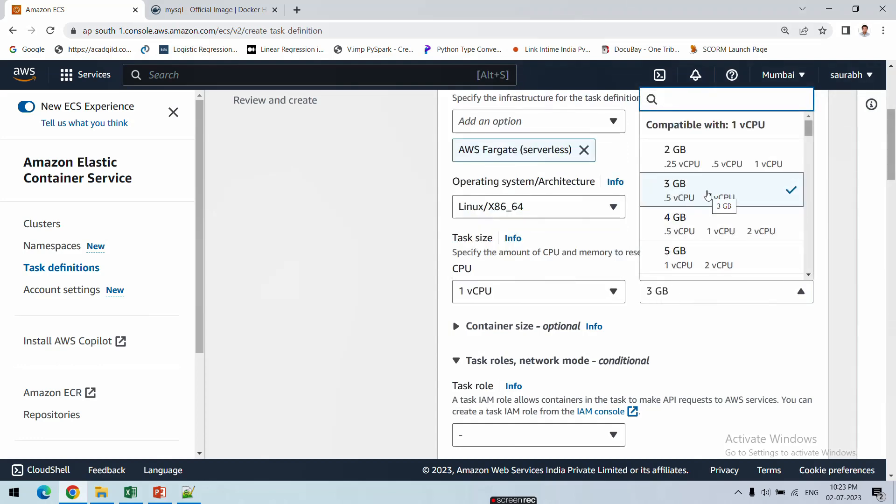
click(330, 283)
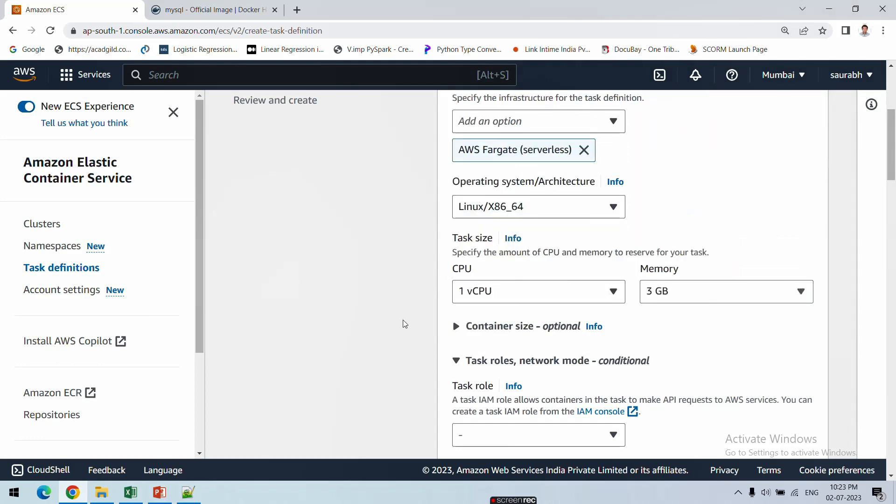
scroll(405, 324, down, 2)
scroll(405, 324, up, 2)
click(498, 212)
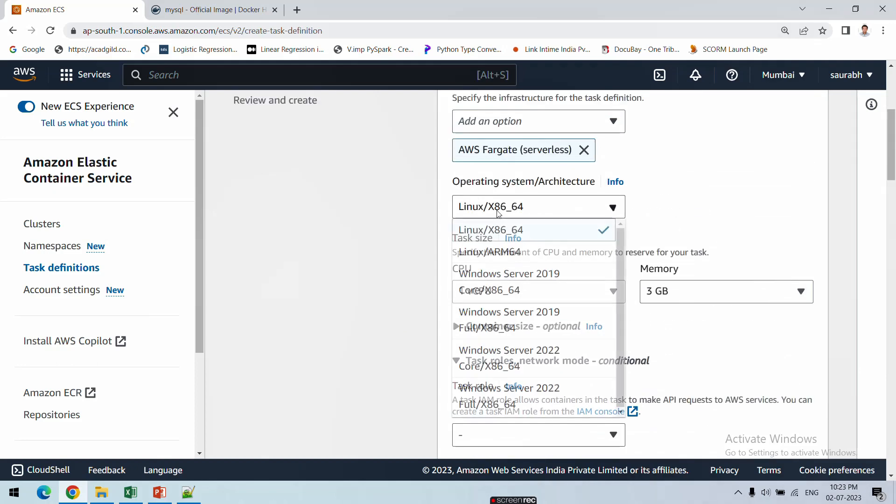
click(499, 212)
- Examine the task role choices, the task execution role and the network mode in the task's infrastructure settings
scroll(348, 330, down, 5)
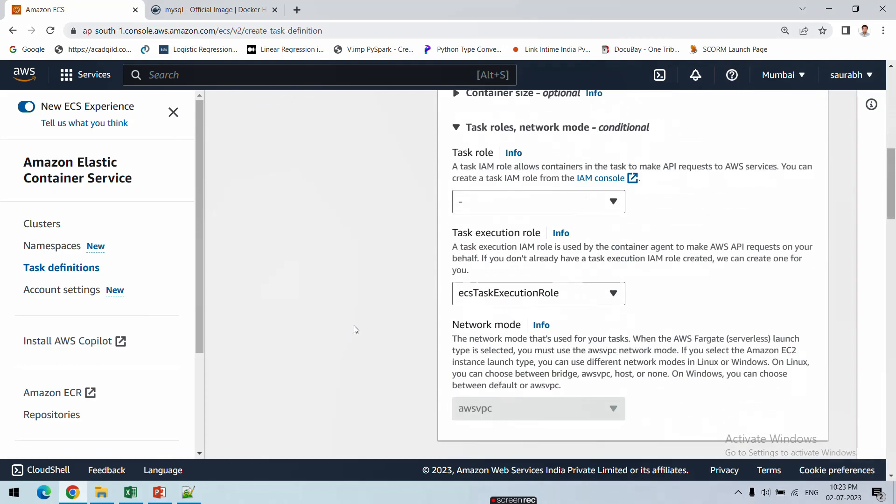
click(493, 203)
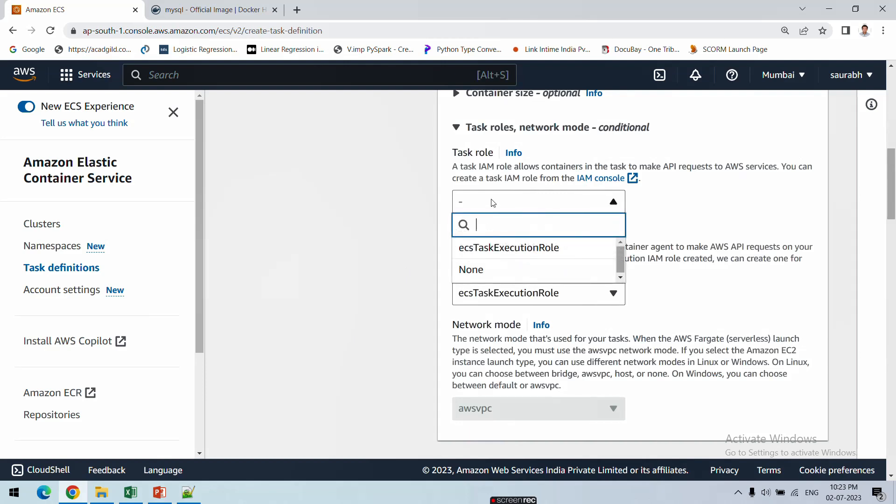
click(493, 202)
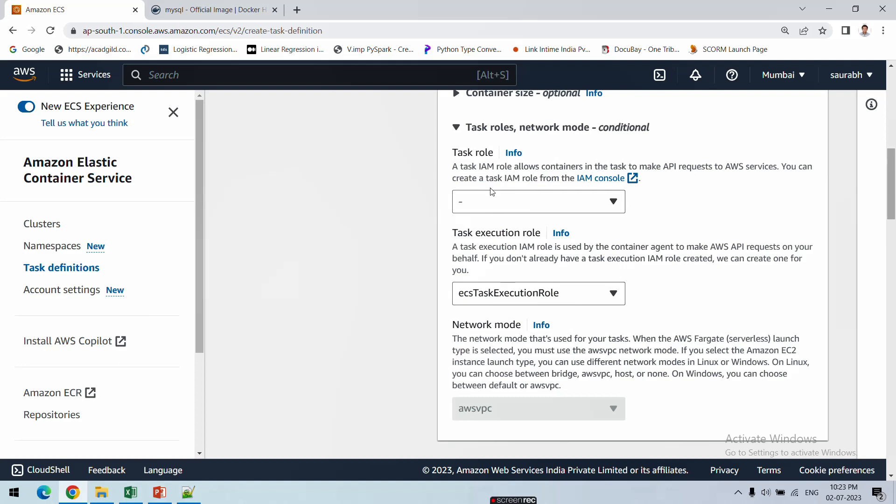
scroll(487, 222, up, 3)
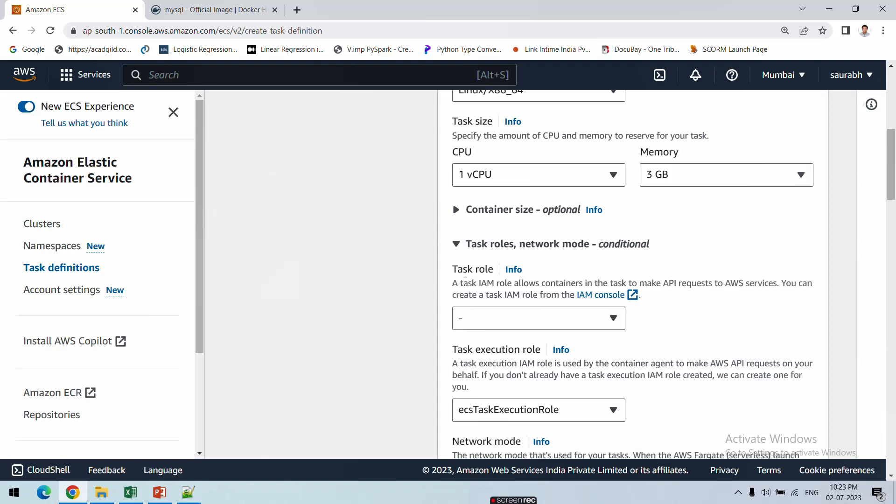
scroll(465, 282, down, 1)
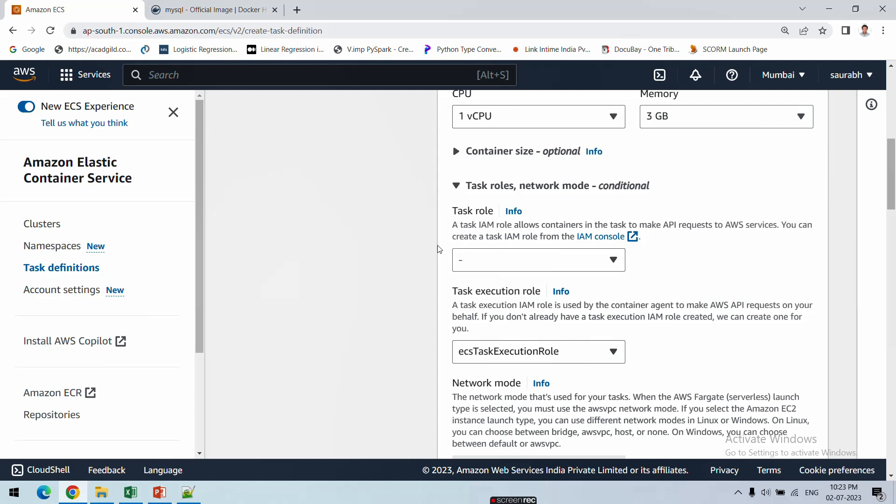
scroll(464, 239, down, 1)
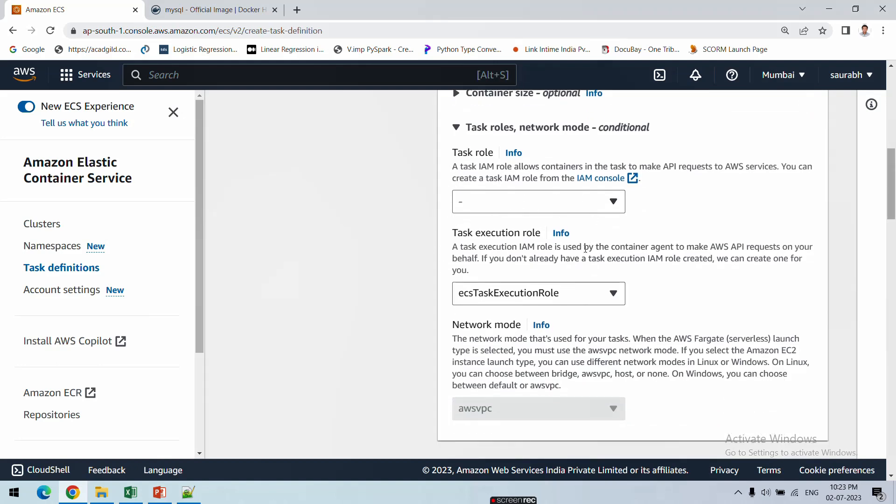
scroll(539, 194, down, 2)
scroll(537, 212, up, 2)
click(513, 297)
click(512, 297)
scroll(704, 292, down, 3)
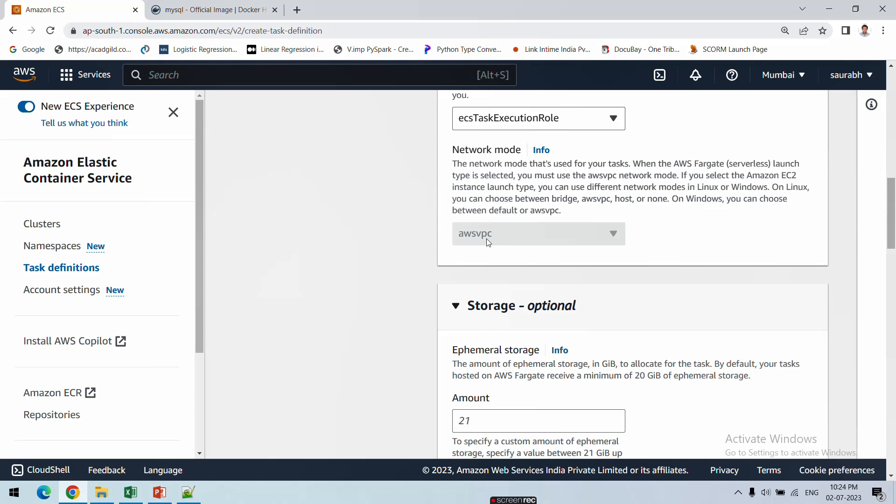
- Examine the ephemeral storage and volume options and the Amazon CloudWatch log collection settings, including the awslogs-group value
scroll(495, 260, down, 2)
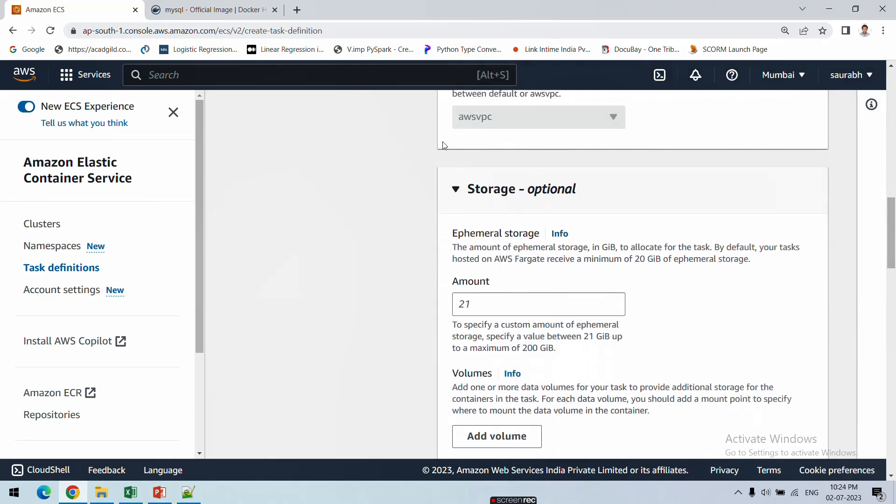
scroll(472, 229, down, 2)
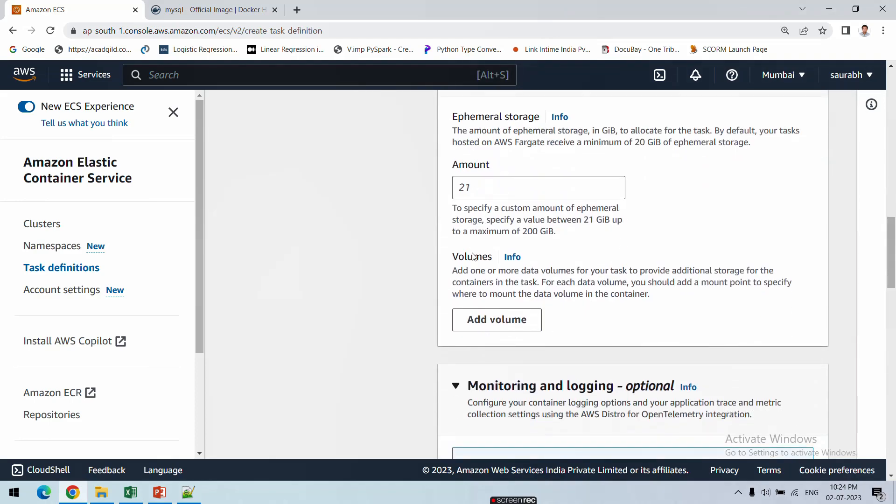
scroll(472, 256, down, 9)
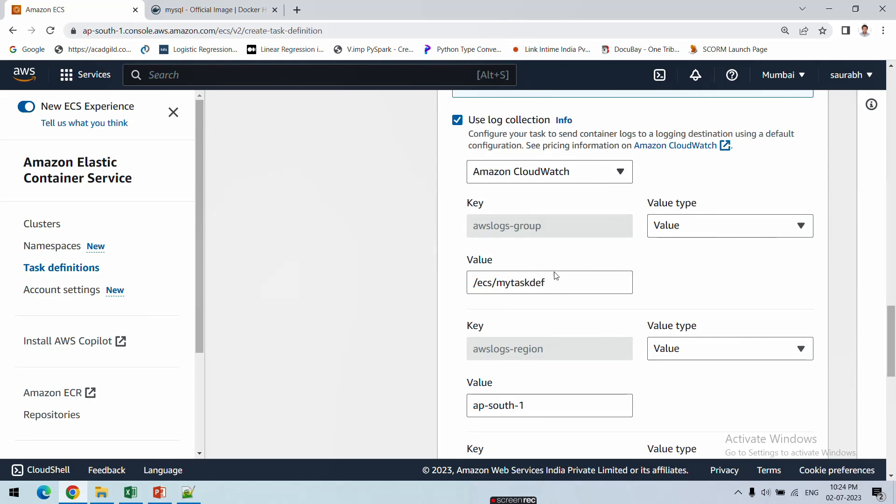
drag(556, 282, 460, 282)
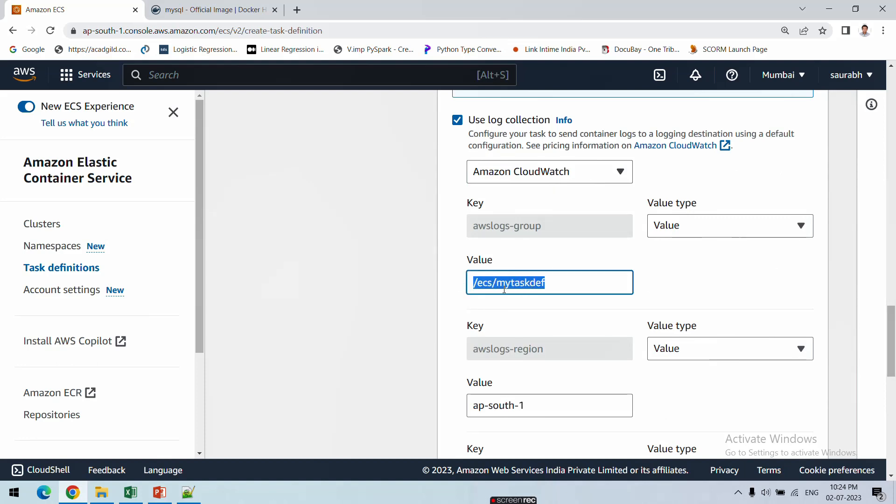
click(545, 287)
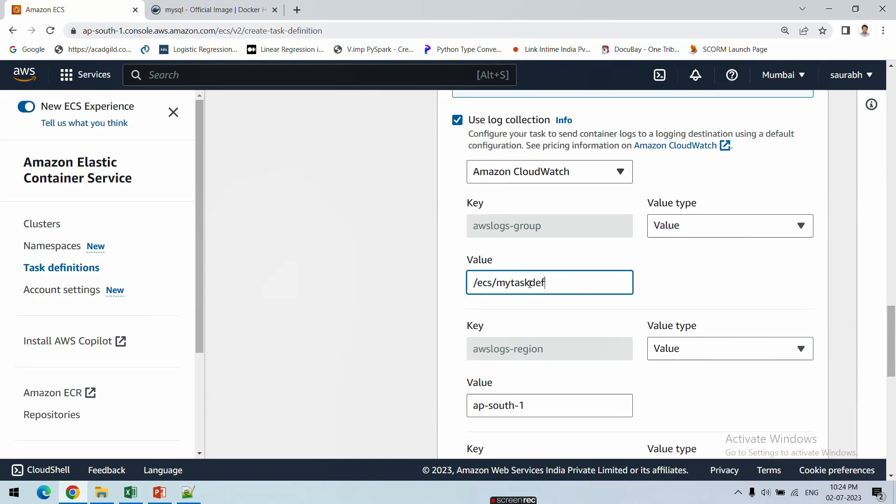
double_click(512, 284)
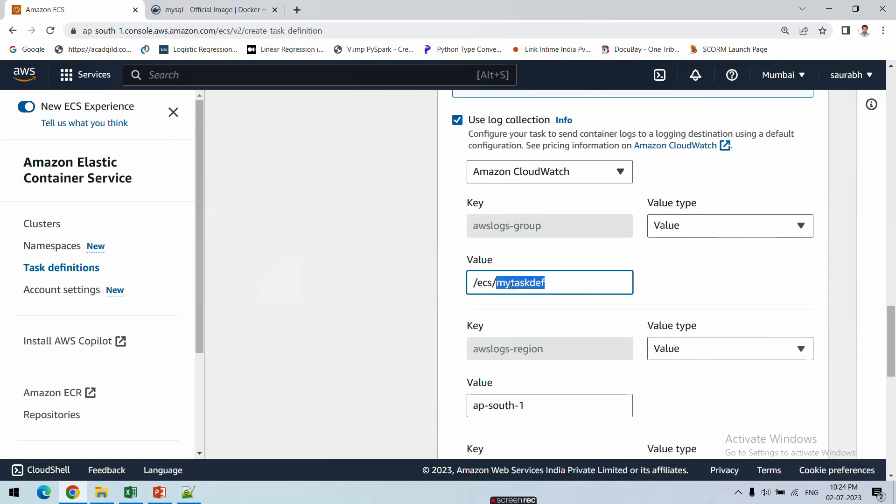
click(555, 285)
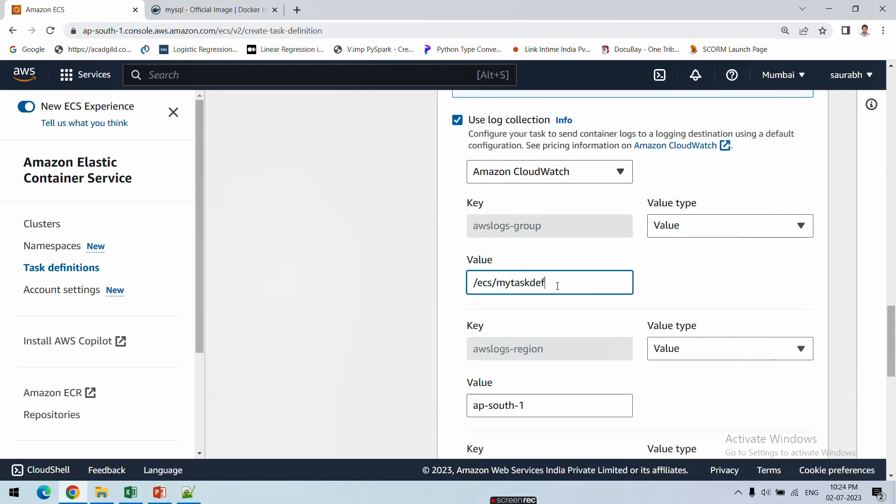
- Proceed to the review stage, look over the configuration and create the task definition mytaskdef
scroll(529, 317, down, 12)
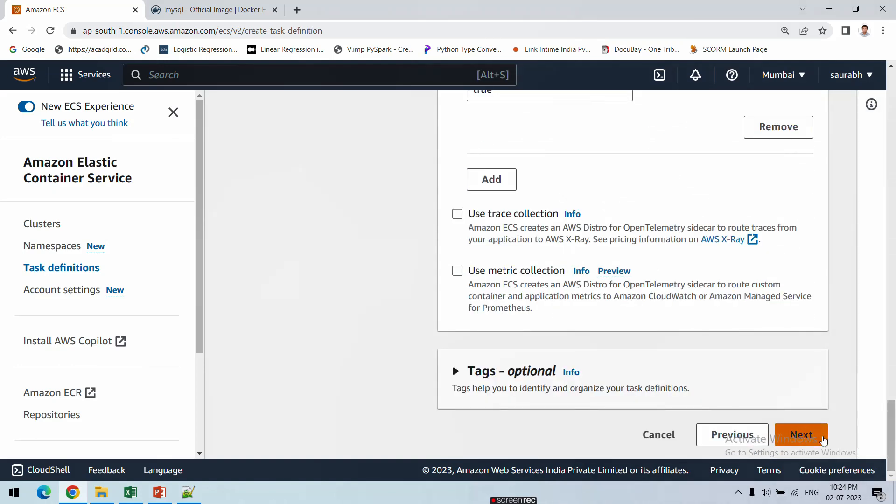
click(806, 439)
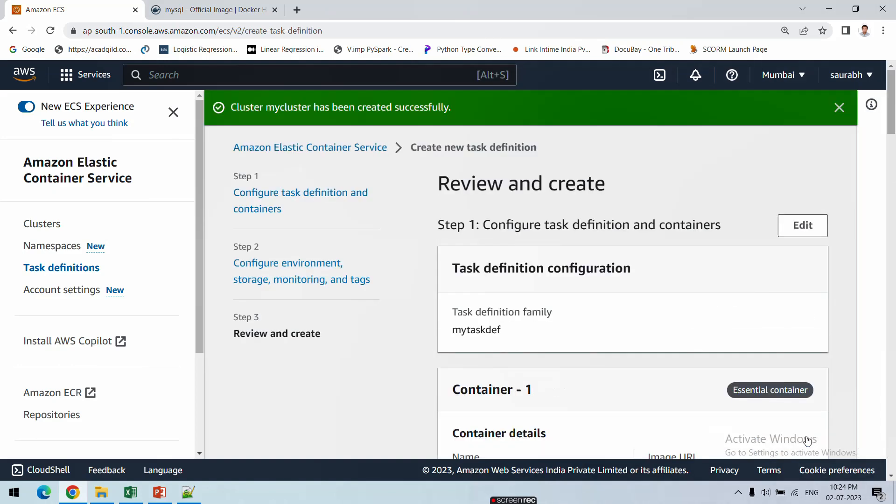
scroll(721, 405, down, 12)
scroll(721, 405, up, 2)
scroll(720, 405, down, 10)
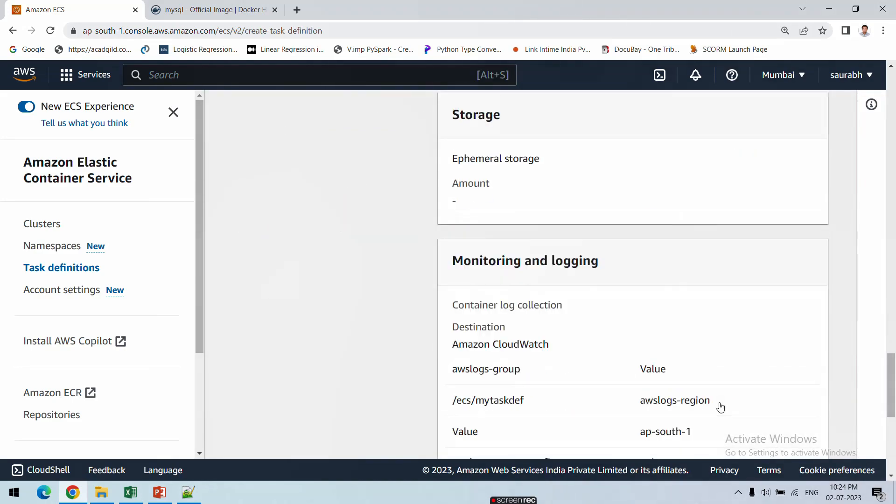
click(808, 441)
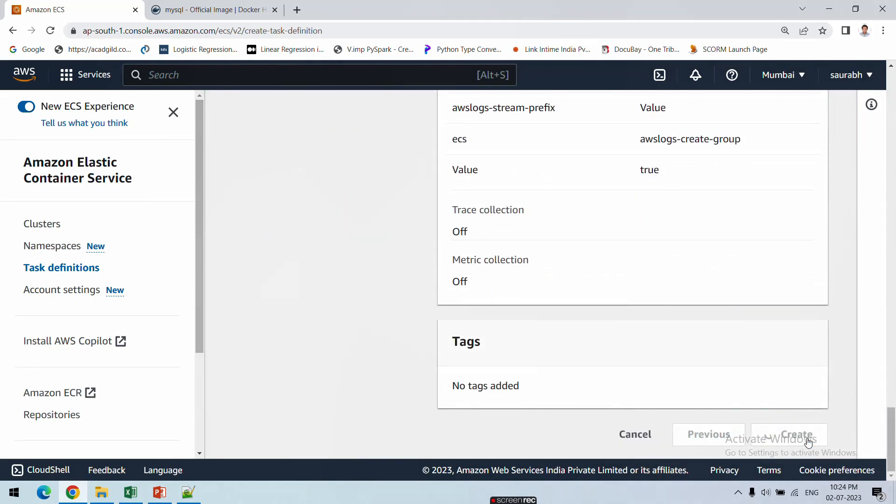
- Review the new task definition's overview, task size and available deployment options
scroll(405, 236, down, 2)
scroll(411, 242, down, 3)
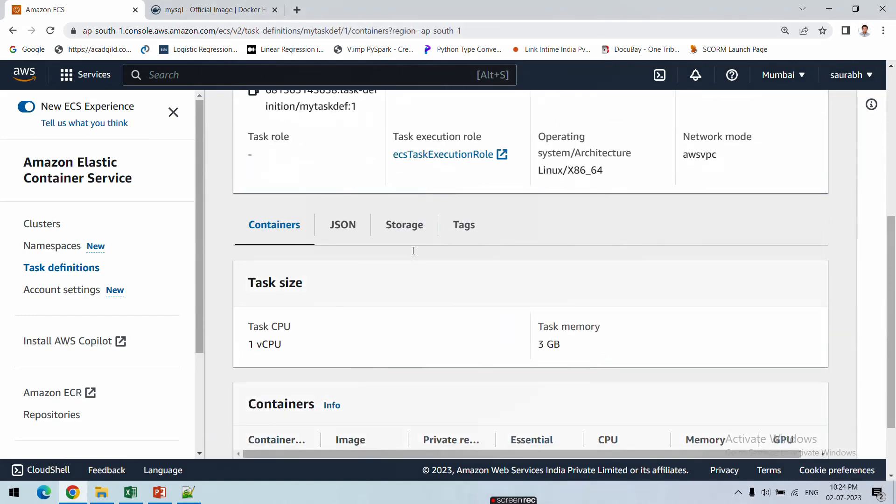
scroll(410, 247, up, 5)
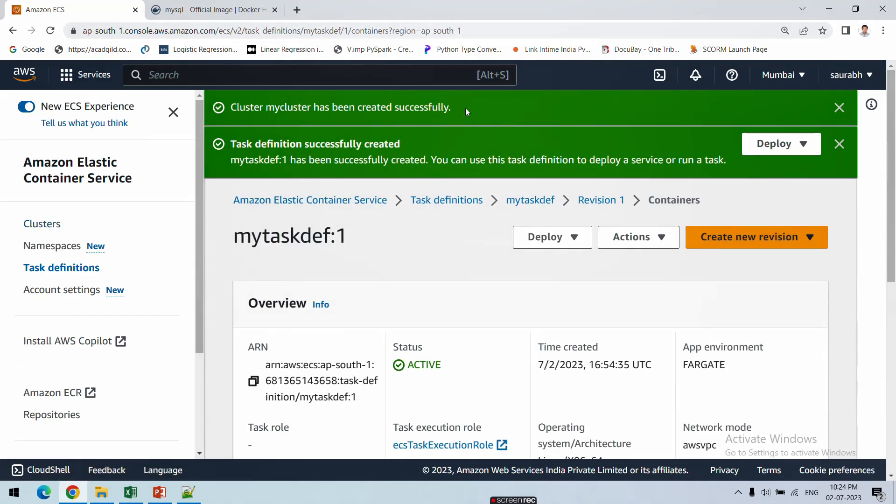
drag(465, 108, 235, 101)
scroll(488, 241, down, 1)
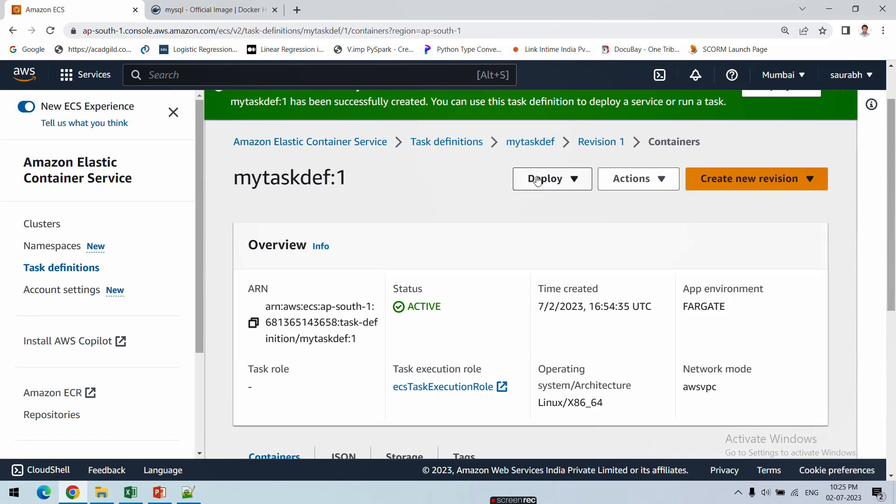
click(569, 182)
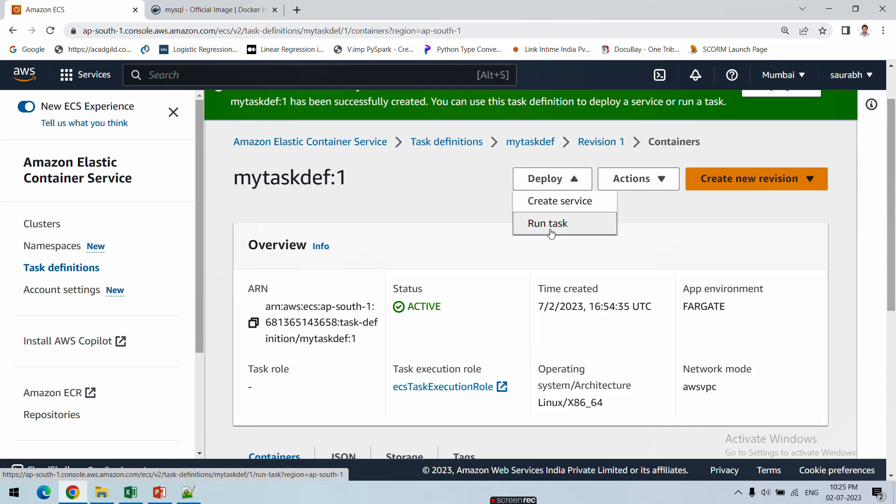
click(449, 198)
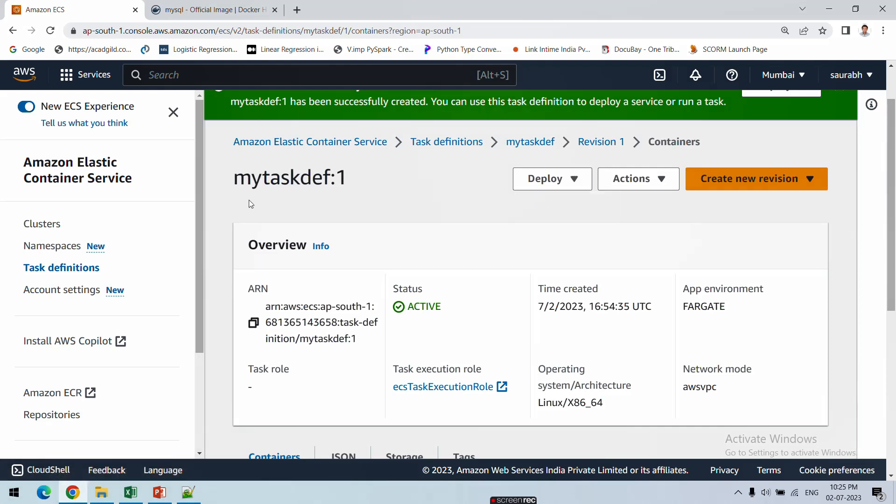
click(573, 178)
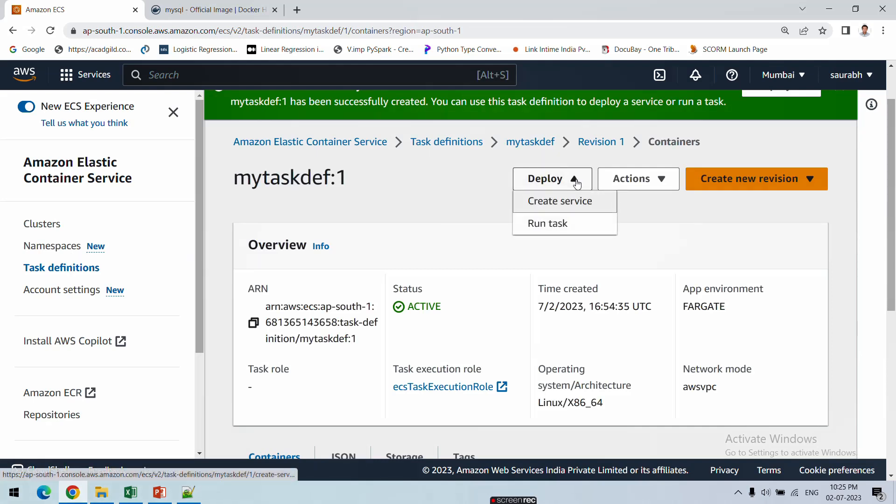
click(376, 210)
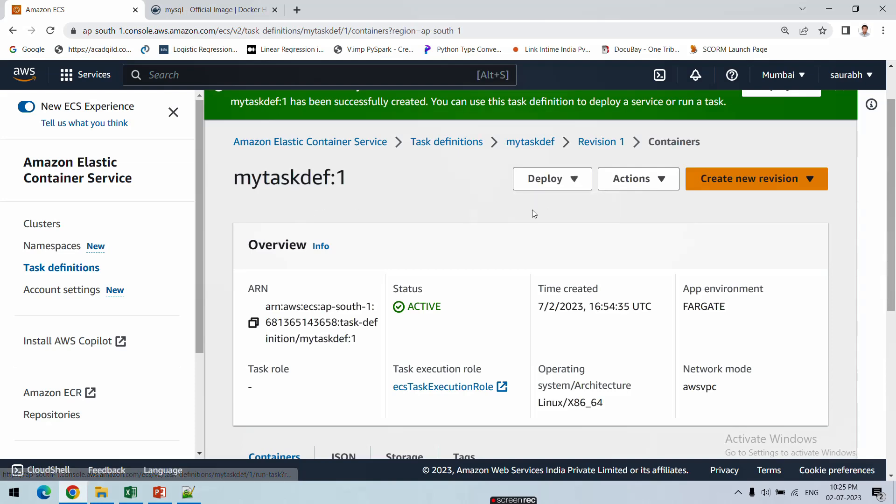
- Open the cluster mycluster and check its lists of services and tasks
click(46, 226)
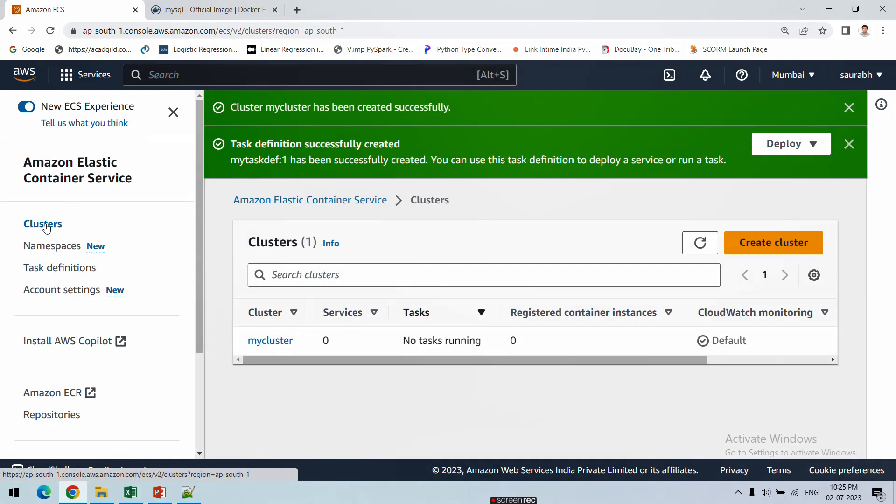
click(274, 346)
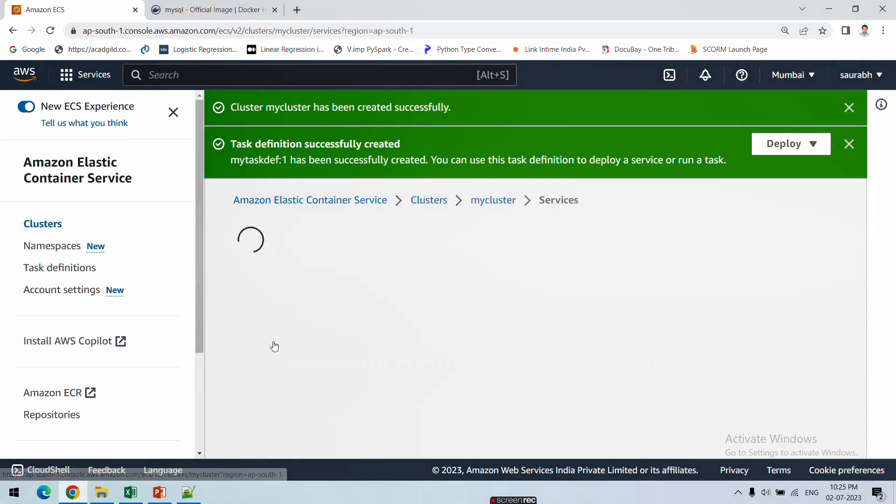
scroll(325, 301, down, 5)
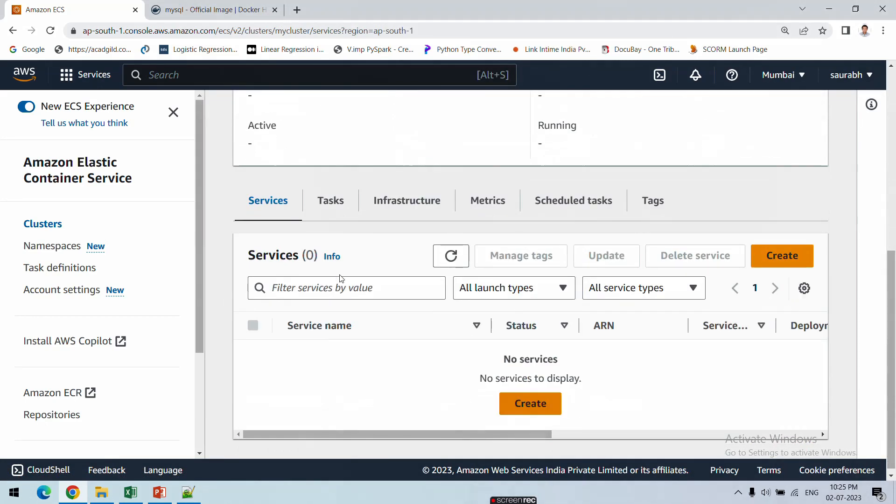
scroll(340, 244, up, 4)
scroll(342, 249, down, 4)
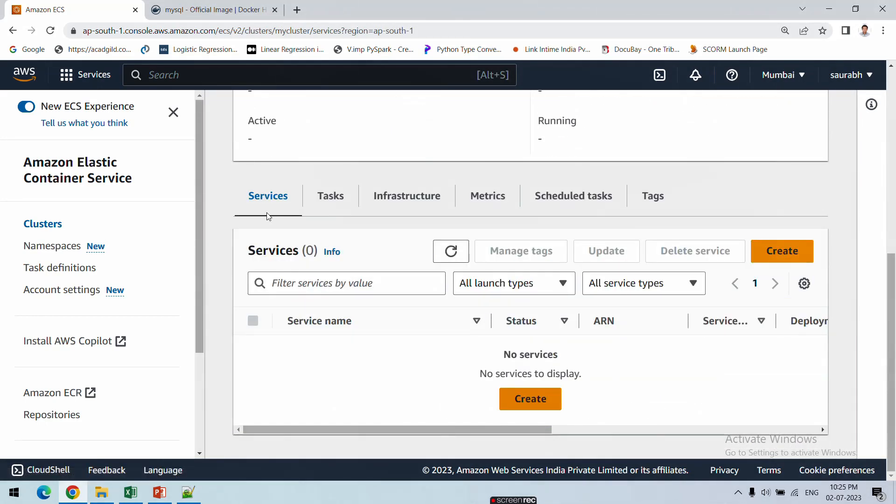
click(336, 204)
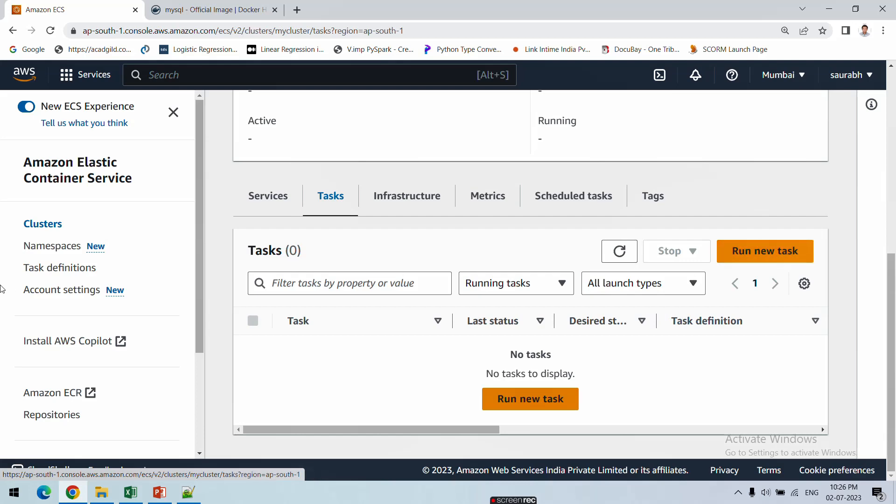
click(260, 203)
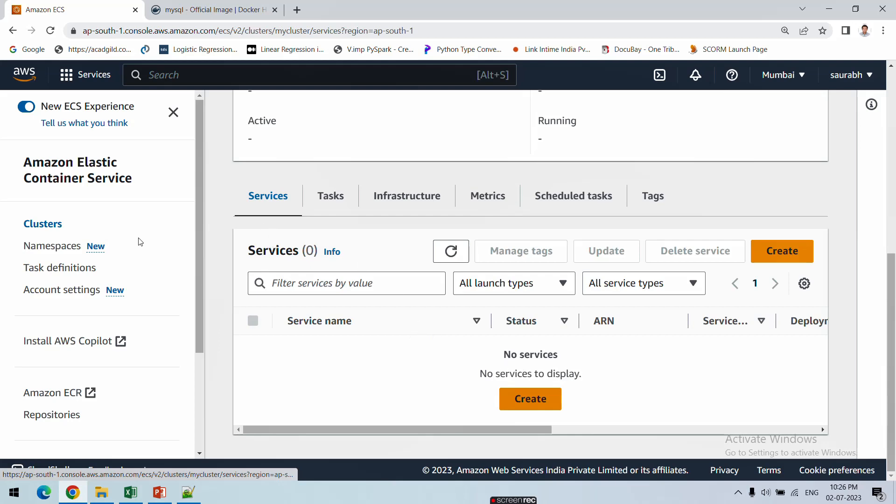
- Open the task definition mytaskdef, revision 1, and start creating a service from it
click(54, 273)
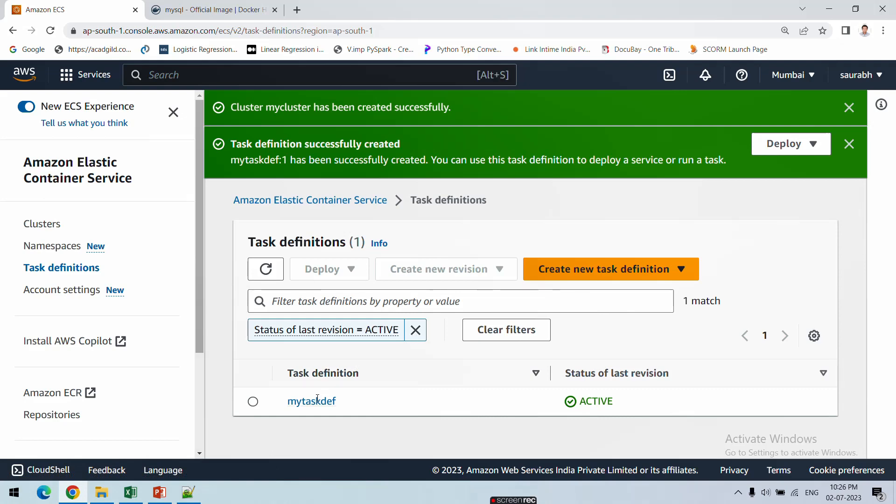
click(317, 400)
click(329, 342)
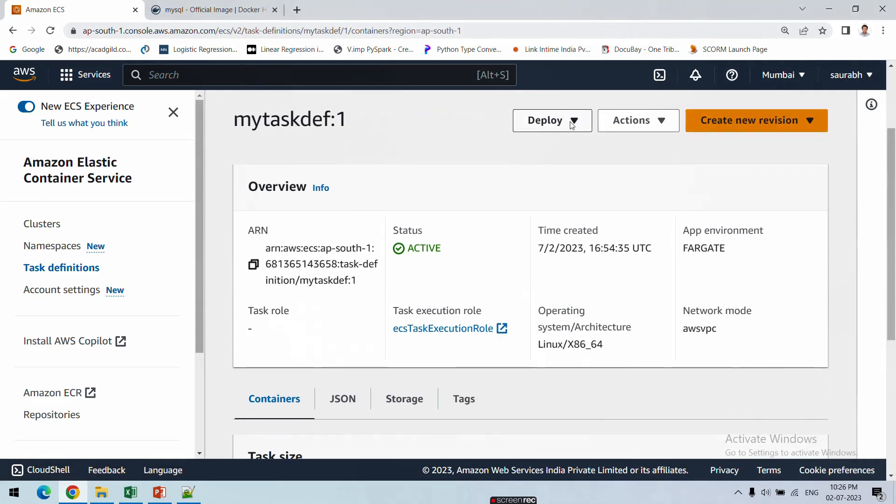
click(572, 122)
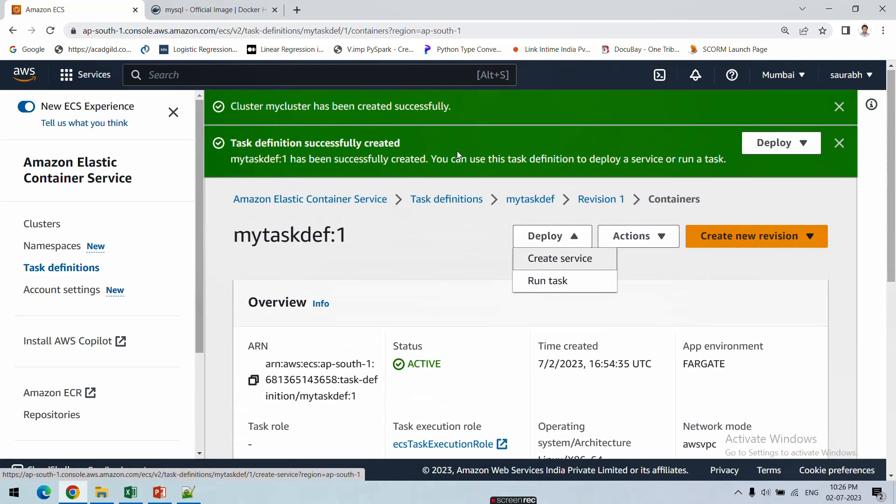
click(556, 269)
scroll(403, 240, down, 2)
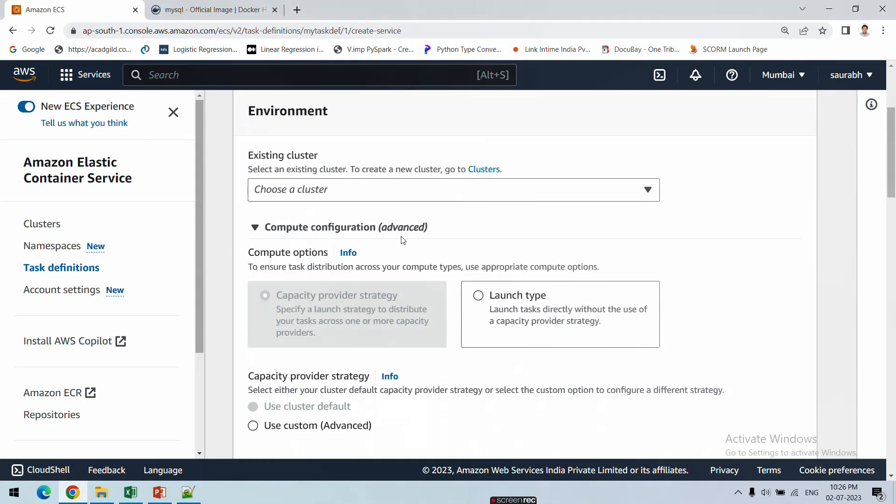
- Choose mycluster as the existing cluster for the new service
click(362, 200)
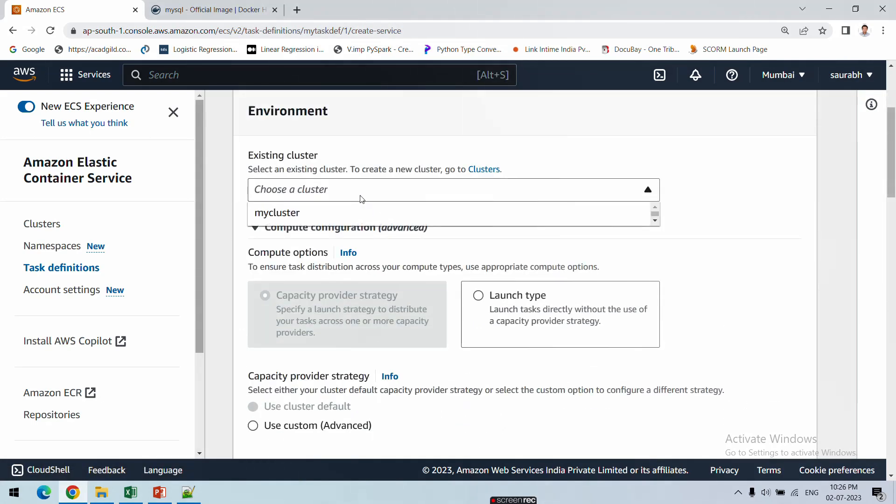
click(344, 215)
scroll(449, 229, down, 3)
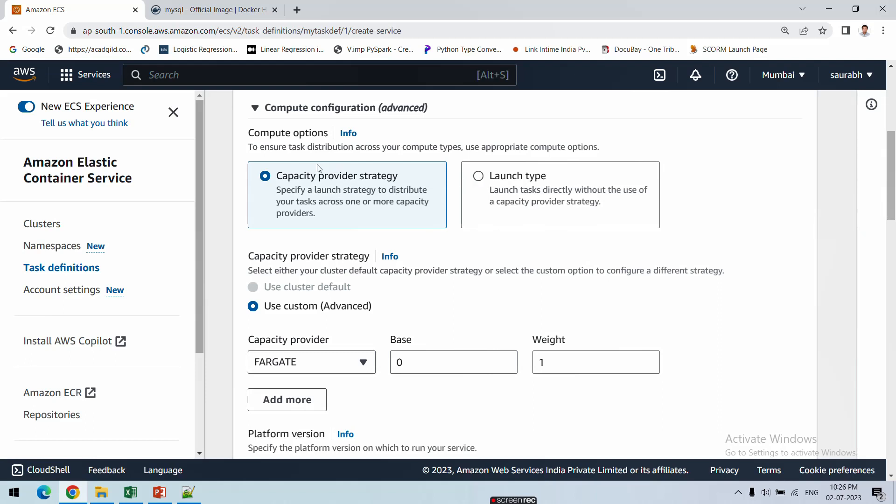
- Switch the compute option to Launch type and back to Capacity provider strategy to compare their settings
click(478, 177)
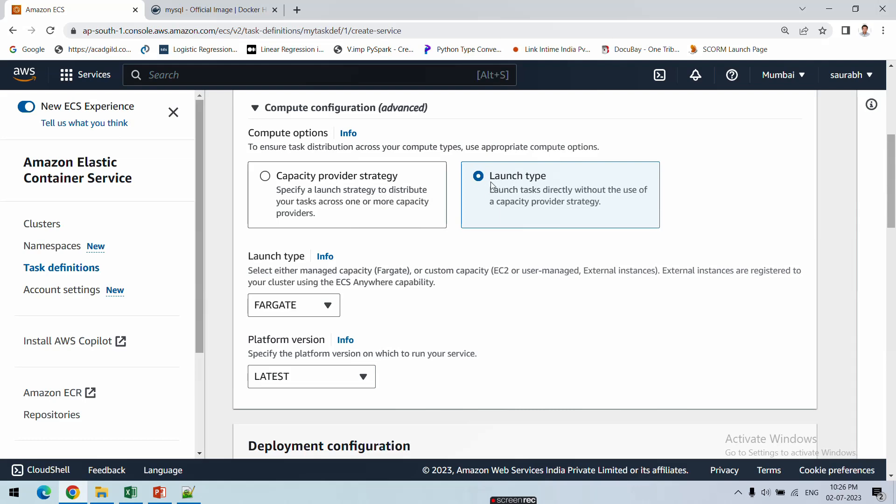
click(264, 178)
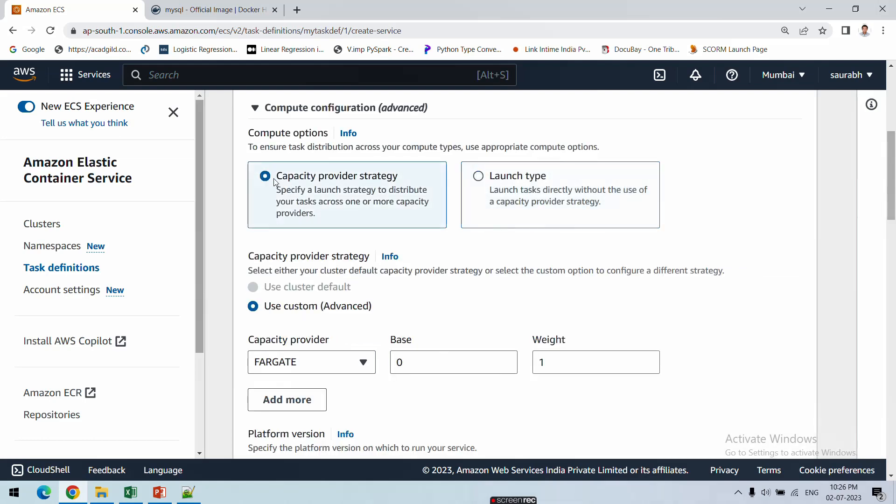
scroll(316, 228, down, 1)
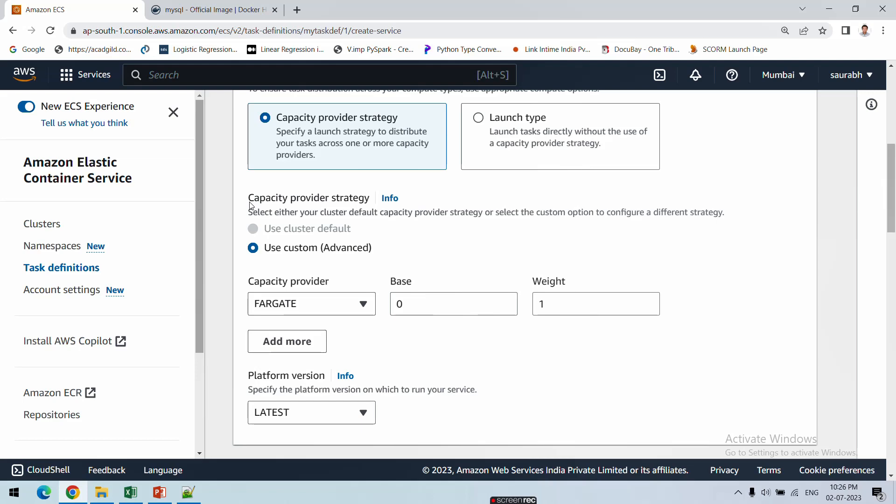
scroll(313, 218, down, 1)
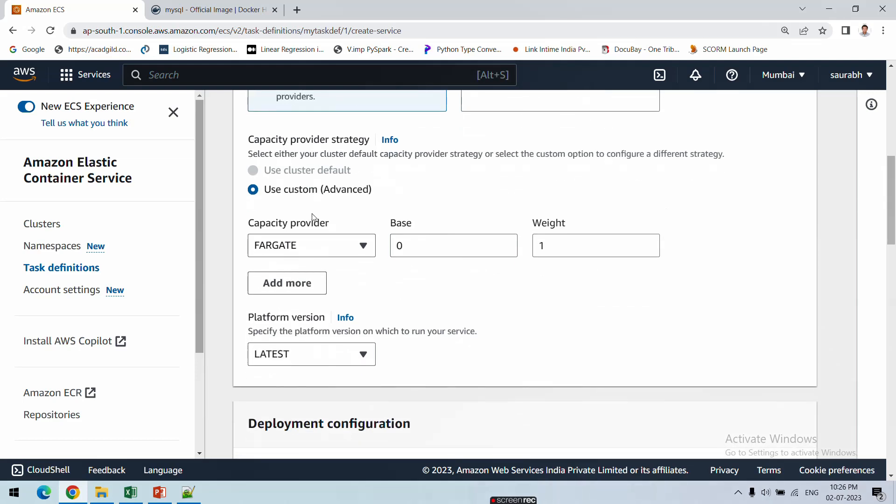
- Examine the available capacity providers and the weight setting of the custom capacity provider strategy
click(324, 245)
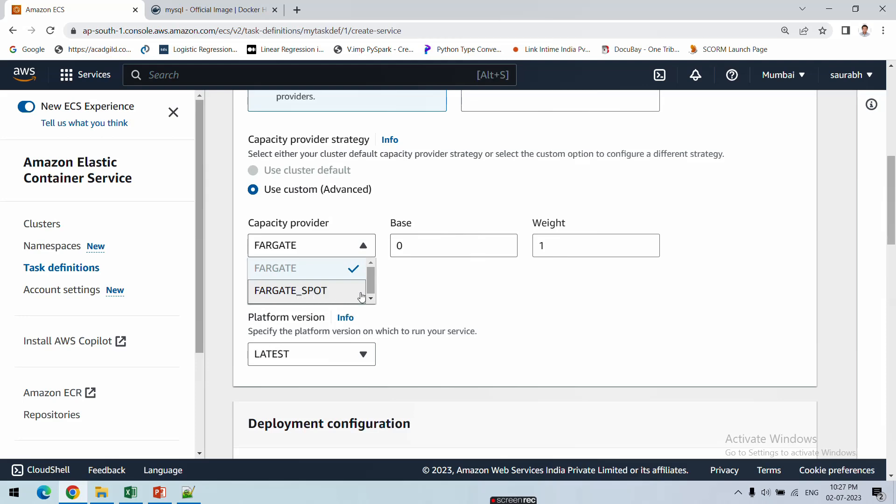
click(433, 288)
click(559, 239)
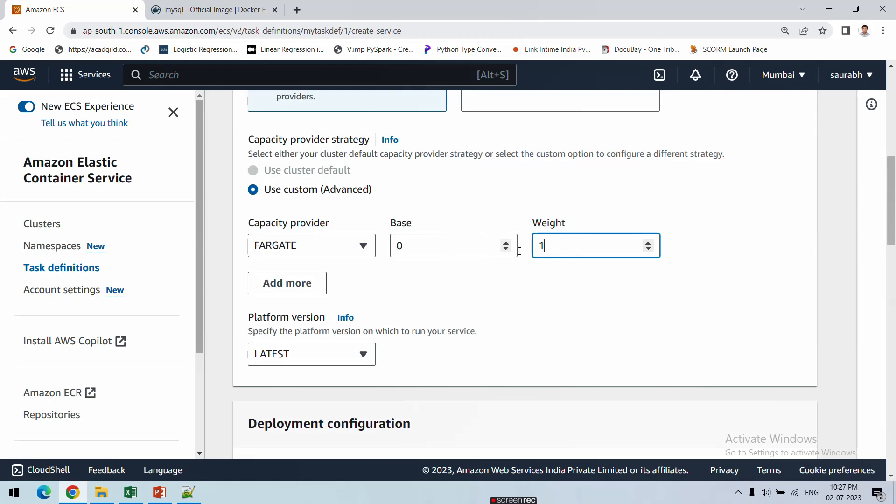
click(352, 255)
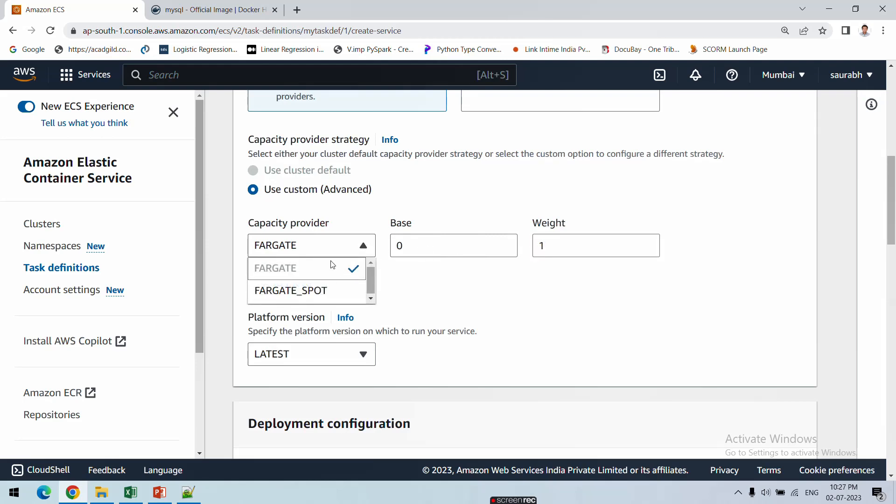
click(545, 245)
double_click(541, 246)
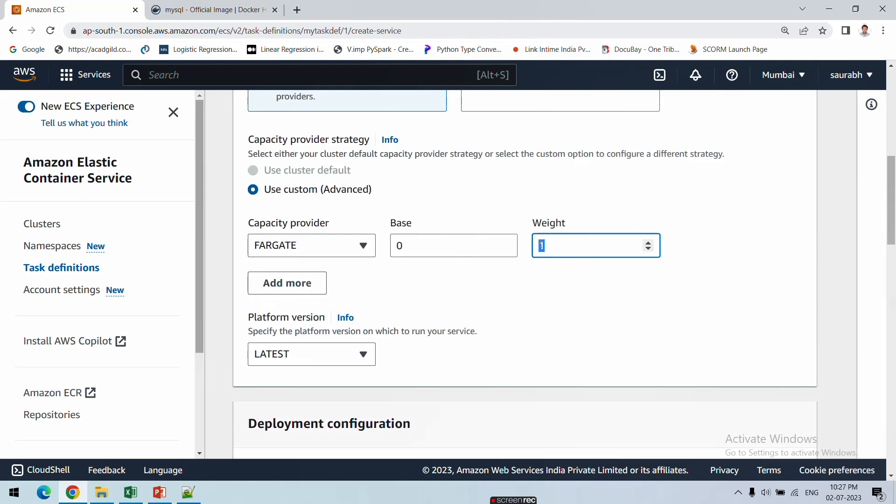
- Try FARGATE_SPOT as the capacity provider and switch back to FARGATE
click(375, 248)
click(315, 295)
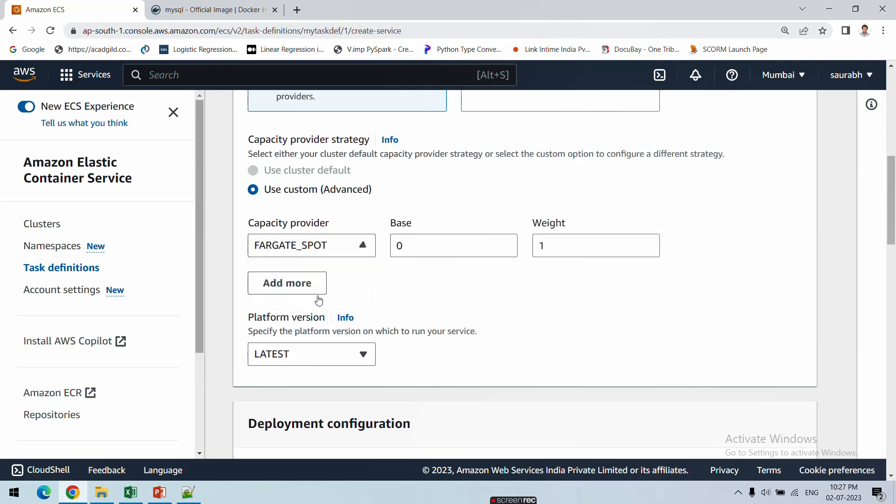
click(330, 248)
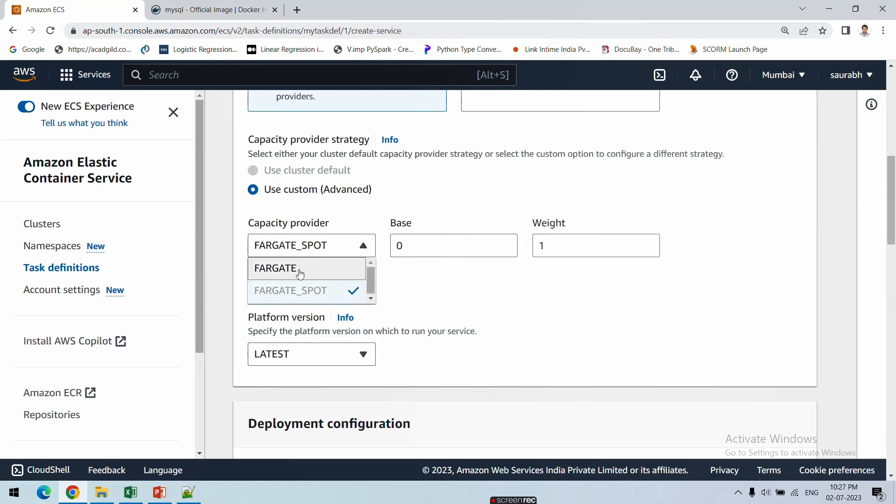
click(300, 274)
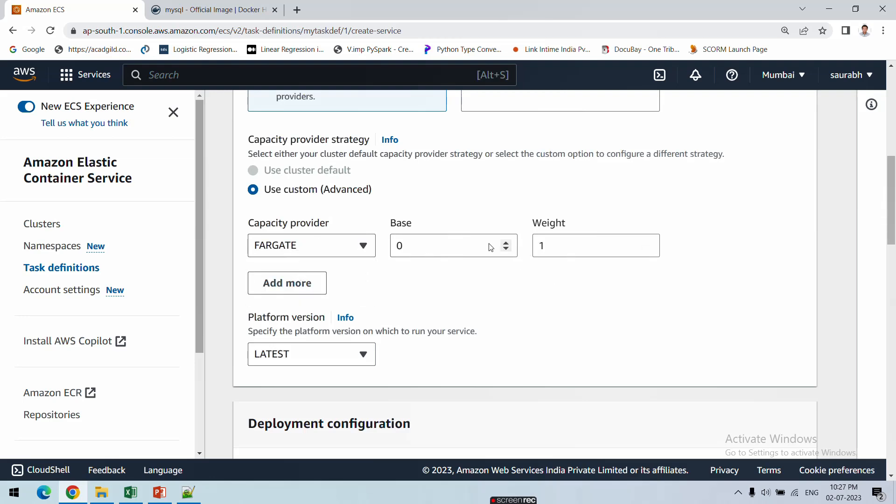
scroll(359, 208, up, 1)
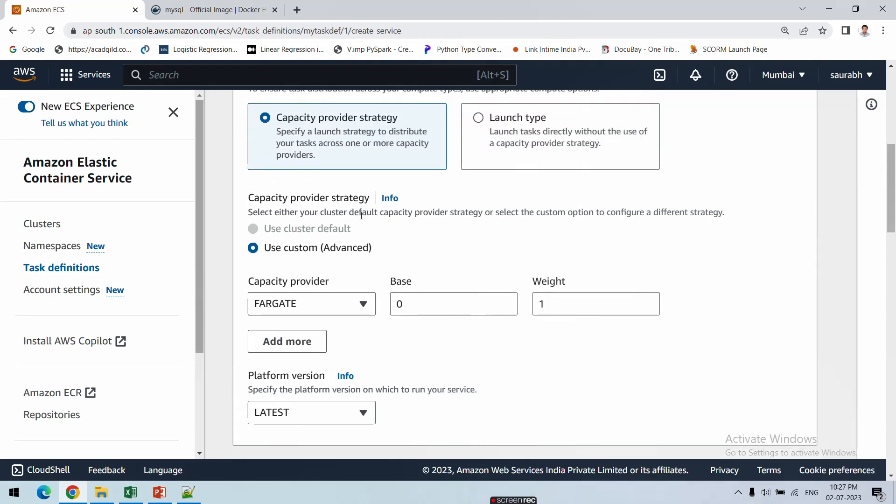
scroll(361, 215, up, 2)
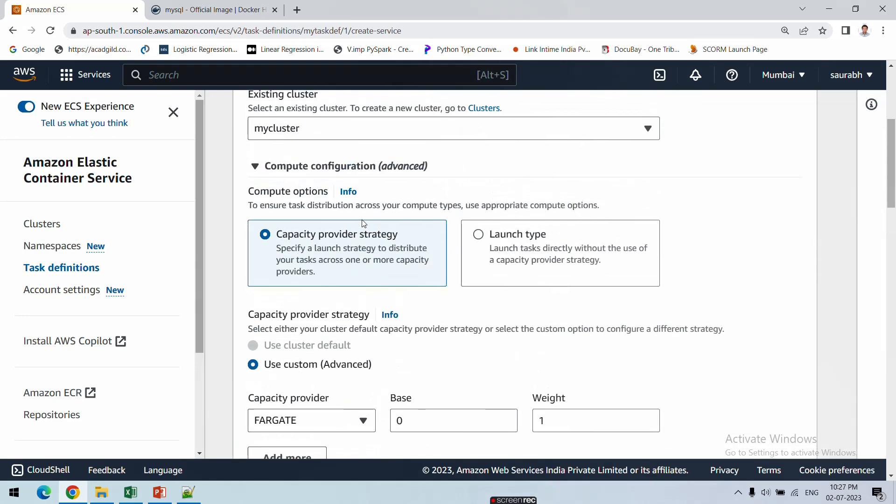
- Set the compute option to Launch type, keeping FARGATE as the launch type
click(478, 238)
scroll(478, 238, down, 2)
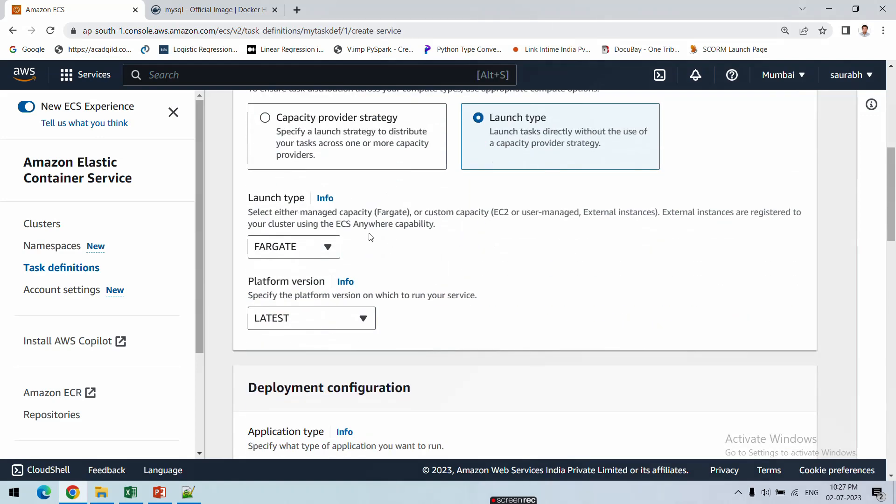
click(306, 246)
click(359, 261)
- Name the service myservicename in the deployment configuration
scroll(400, 266, down, 3)
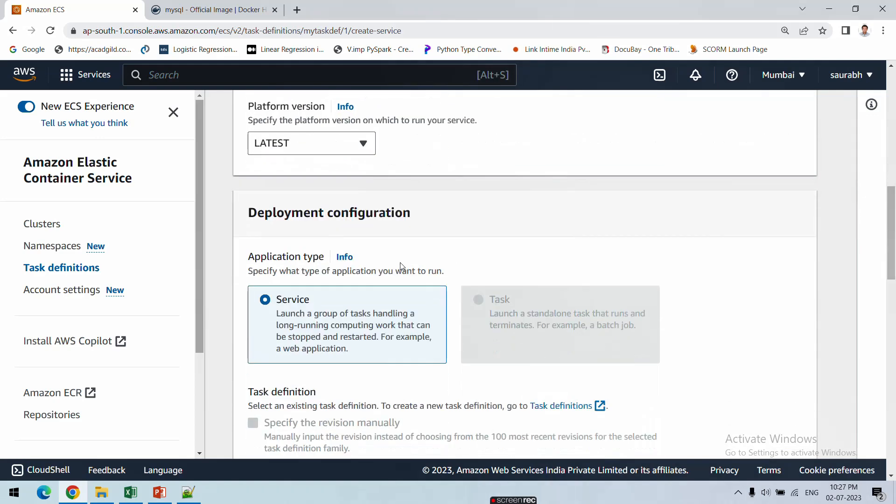
scroll(350, 223, down, 5)
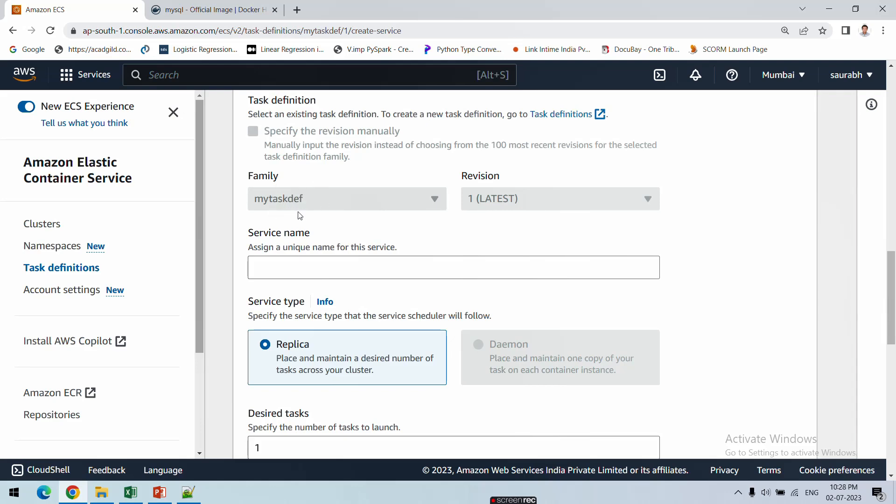
scroll(328, 222, down, 1)
click(323, 216)
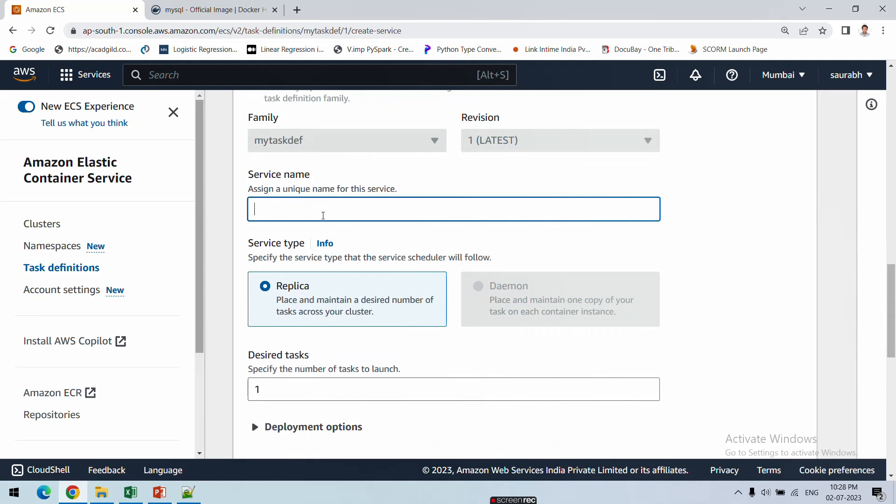
text(myservicename)
click(359, 236)
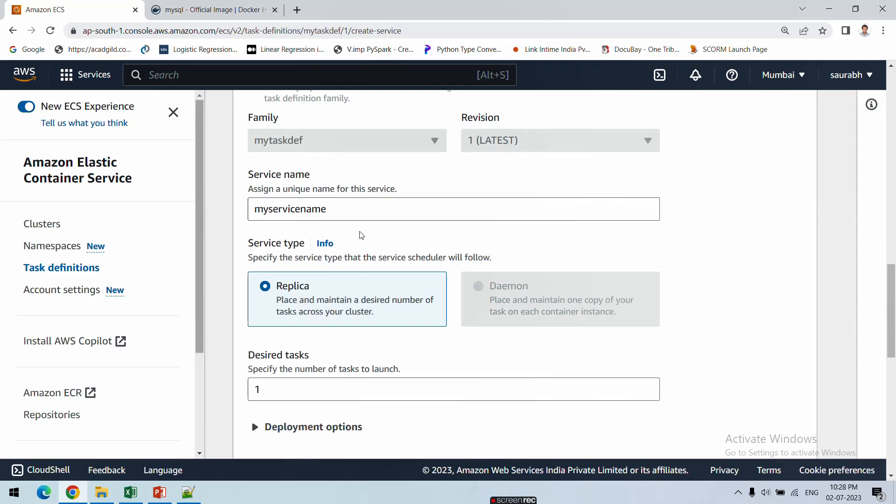
- Try a different number of desired tasks and restore it to 1
scroll(359, 236, down, 2)
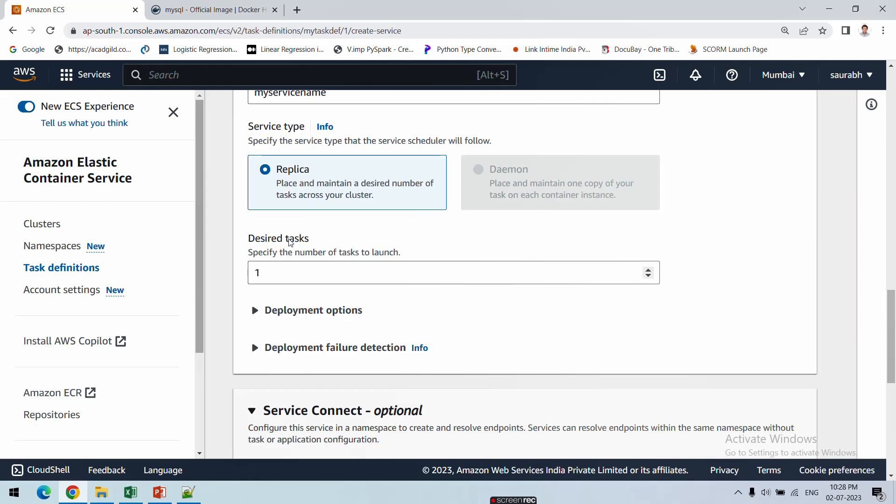
click(296, 273)
double_click(295, 273)
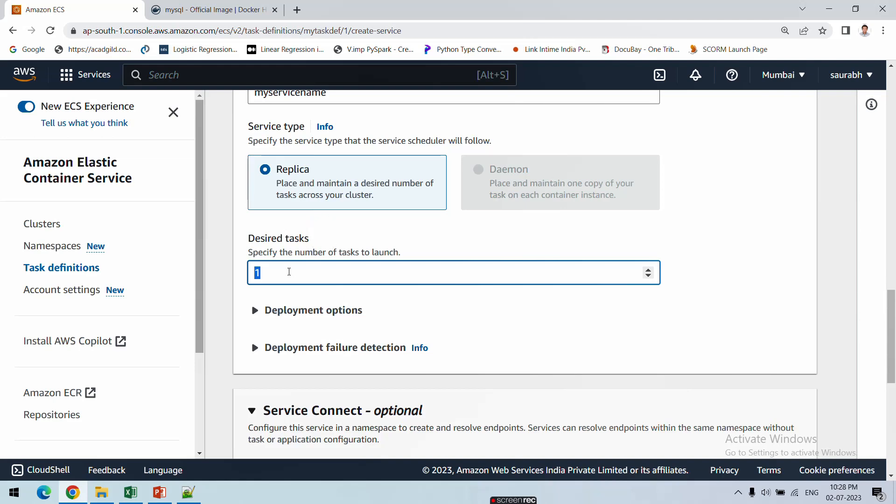
click(288, 272)
text(2)
key(BackSpace)
text(2)
key(BackSpace)
- Expand the deployment options, review the deployment type and the minimum and maximum running task percentages, and collapse them again
scroll(271, 296, down, 2)
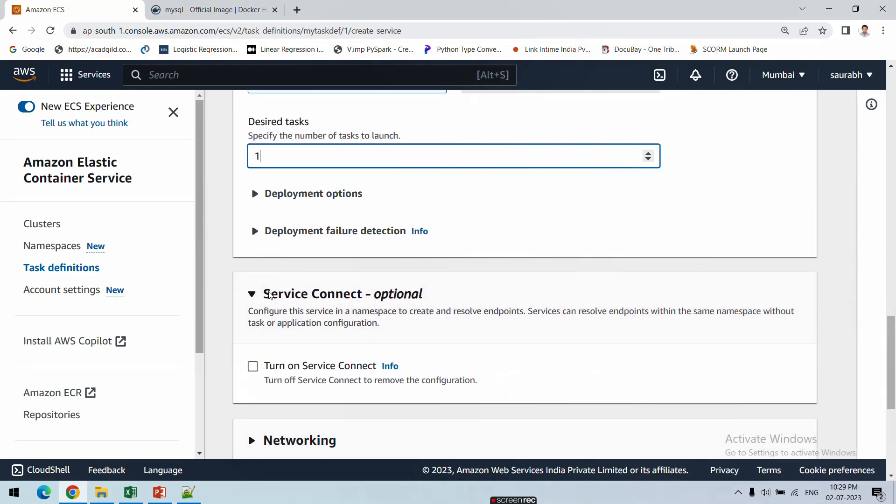
click(255, 201)
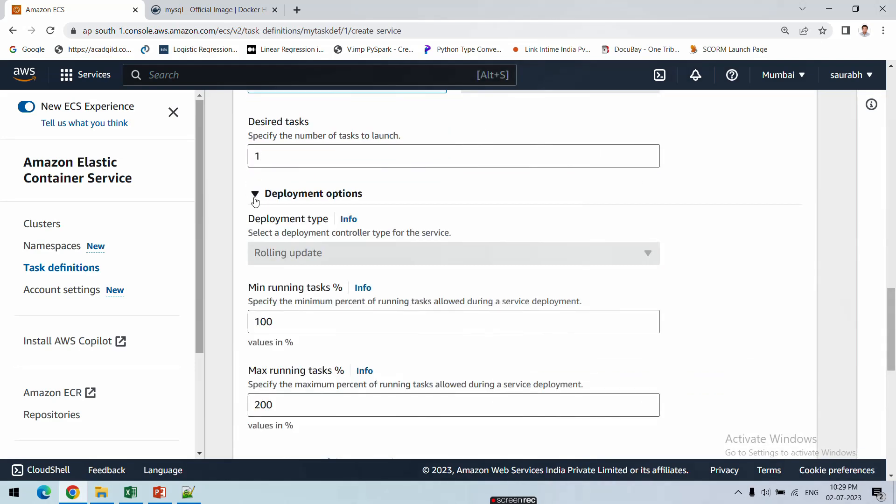
scroll(262, 228, down, 2)
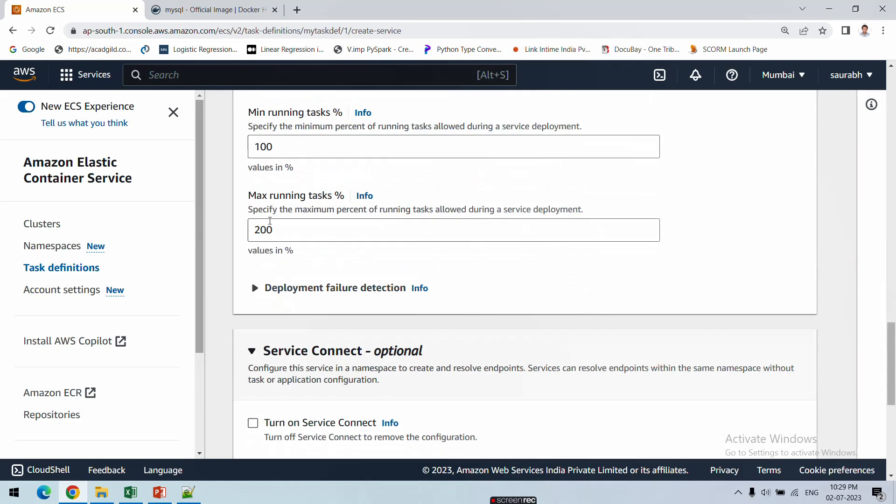
scroll(268, 222, up, 1)
scroll(253, 169, up, 1)
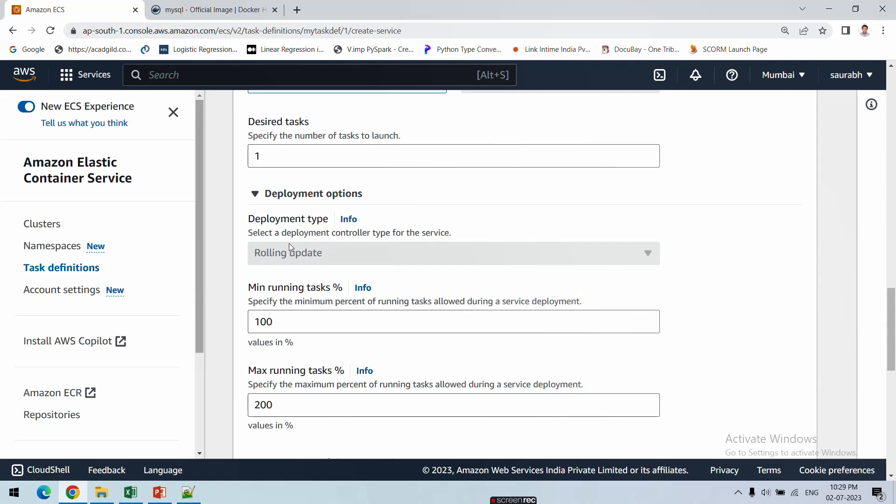
click(255, 198)
- Expand the networking settings and review the VPC, subnets and security group choices for the service
scroll(277, 247, down, 6)
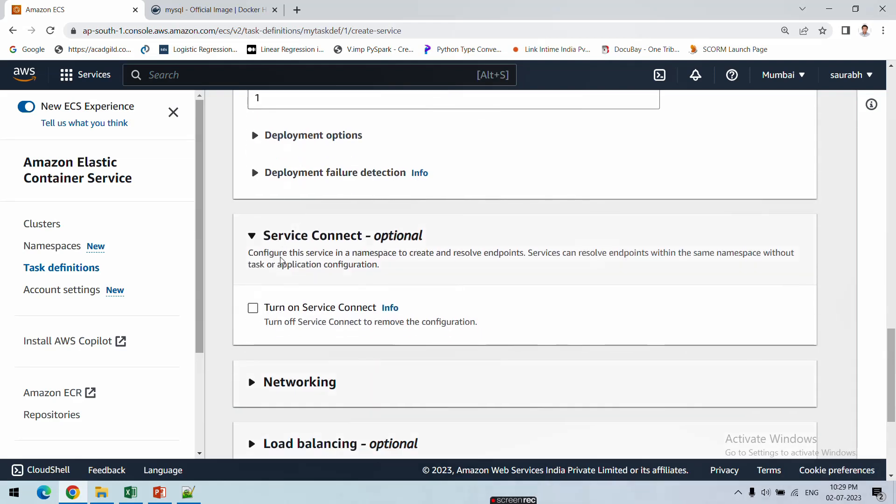
click(250, 222)
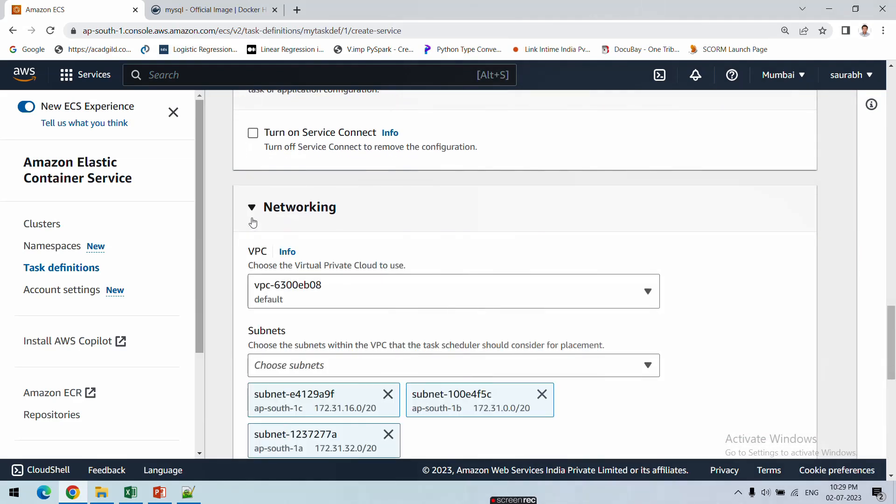
scroll(252, 219, down, 2)
scroll(254, 223, down, 3)
scroll(263, 224, up, 2)
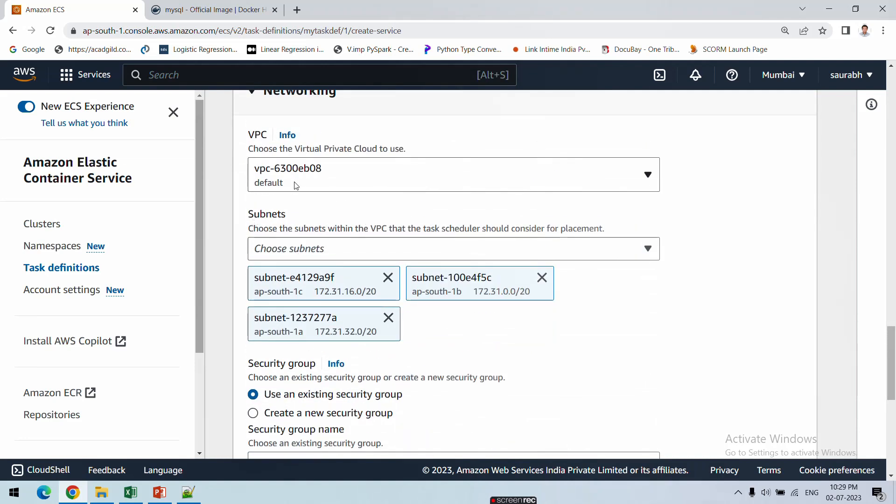
- Review the service's networking settings: the VPC, its subnets, the available existing security groups and the public IP option
scroll(282, 252, down, 5)
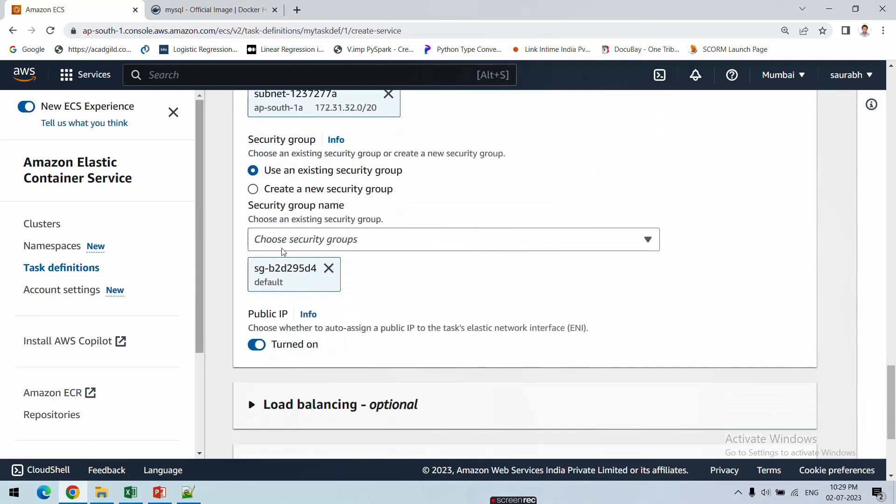
scroll(277, 200, up, 6)
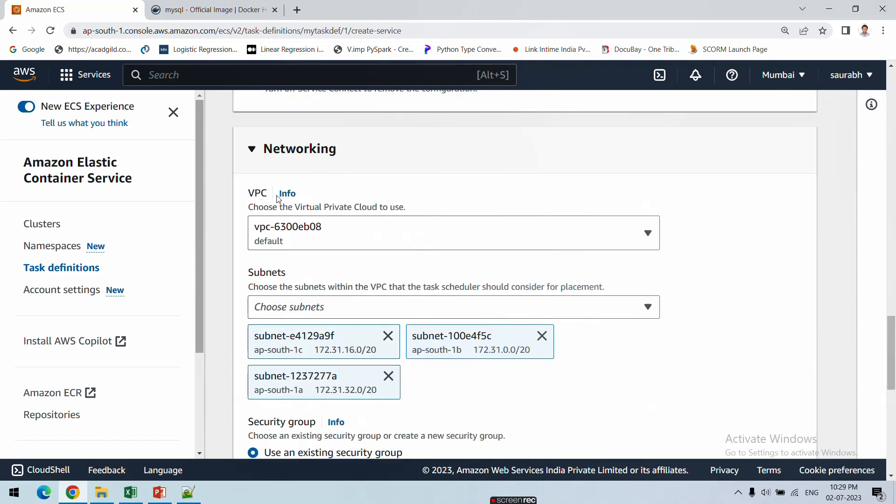
scroll(284, 224, down, 2)
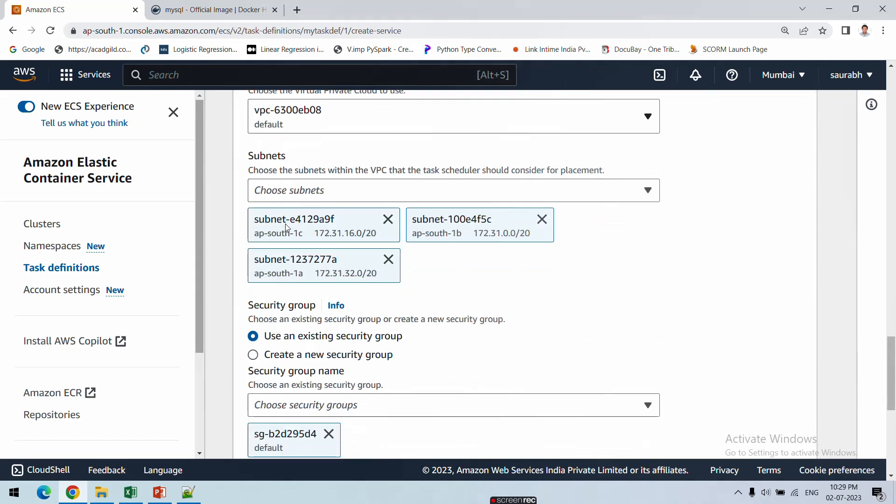
scroll(285, 223, down, 3)
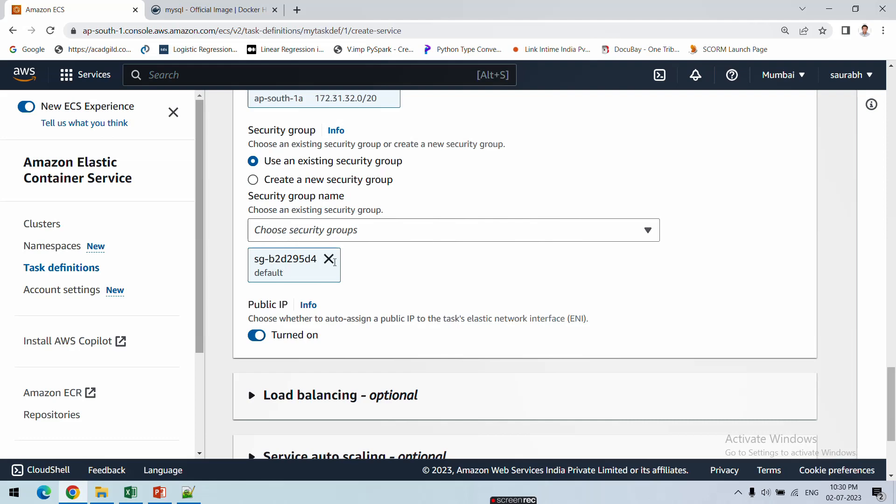
click(410, 239)
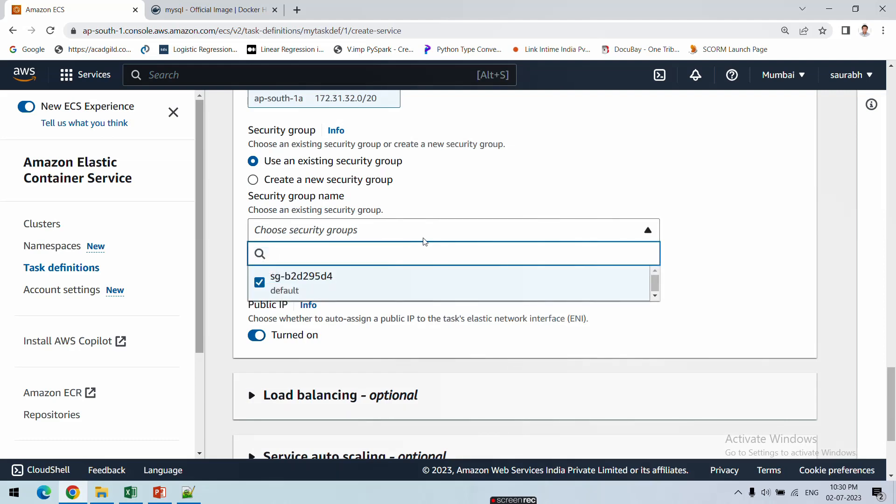
click(753, 234)
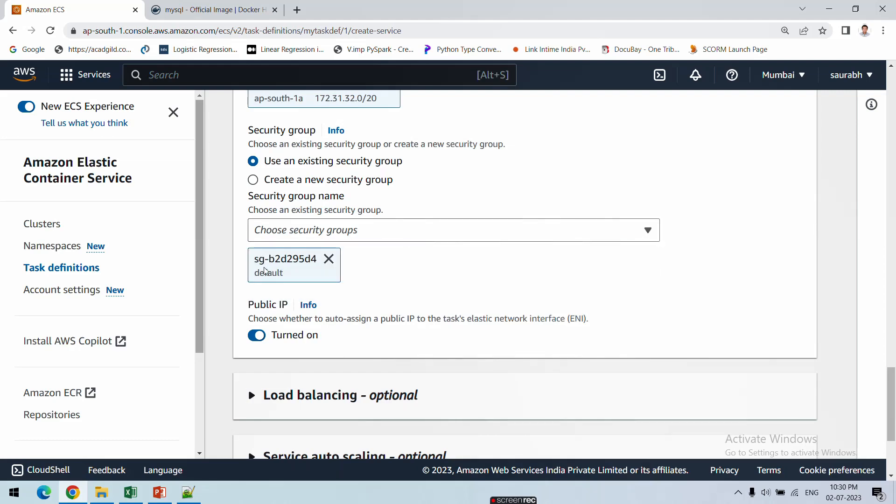
scroll(279, 244, up, 15)
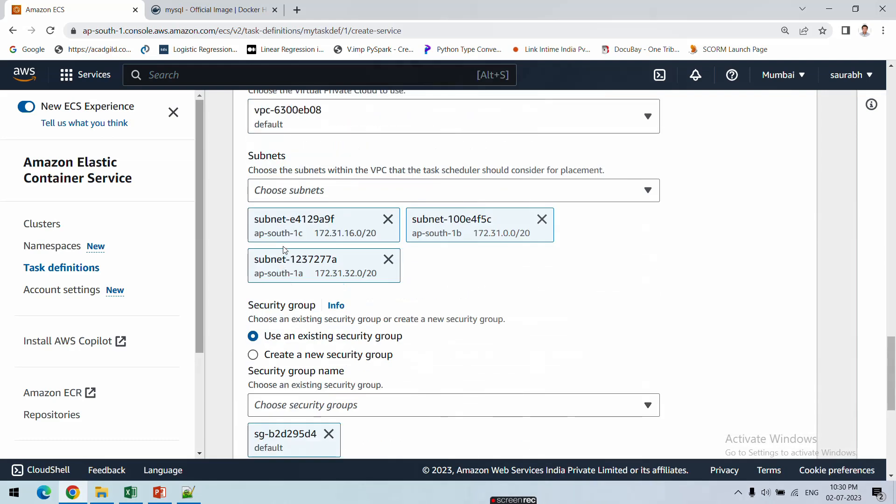
scroll(284, 257, up, 6)
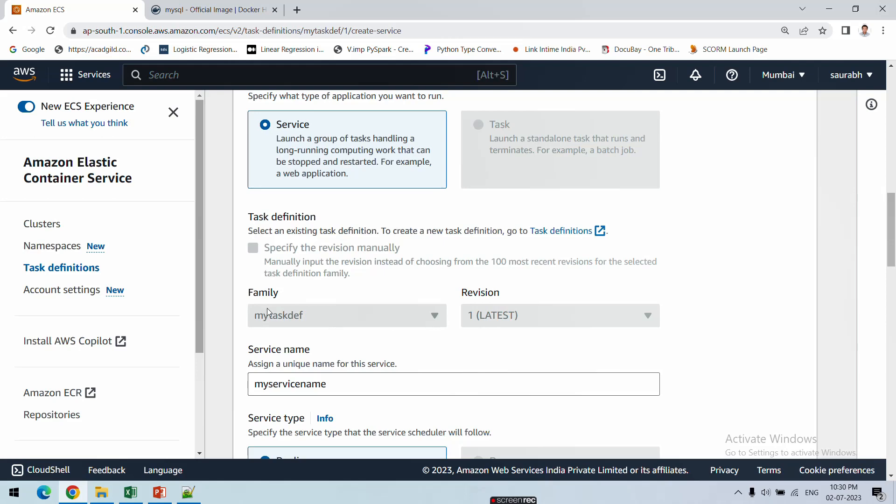
- Switch to the Notepad++ notes and compare the image names and ports noted for the nginx and mysql containers
click(187, 495)
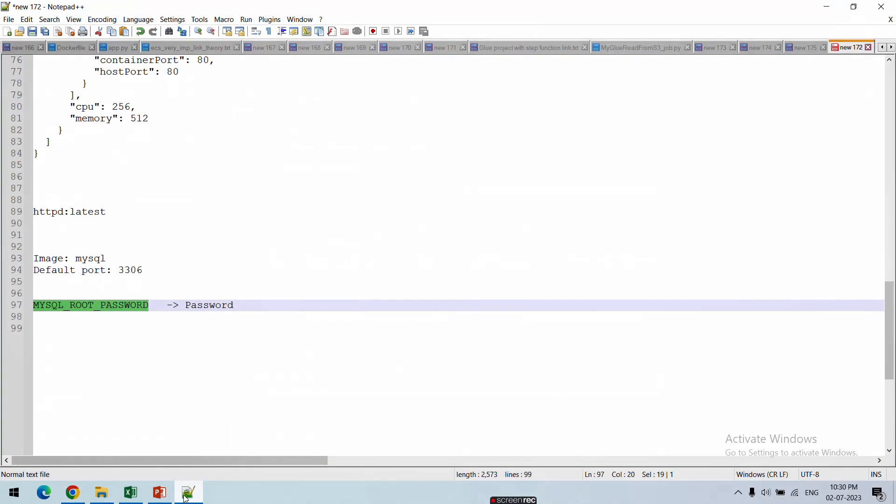
scroll(124, 254, up, 3)
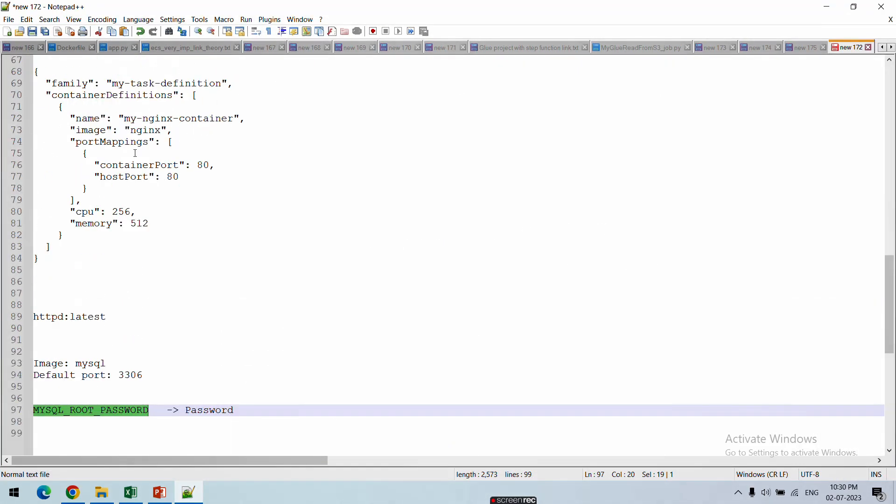
double_click(145, 130)
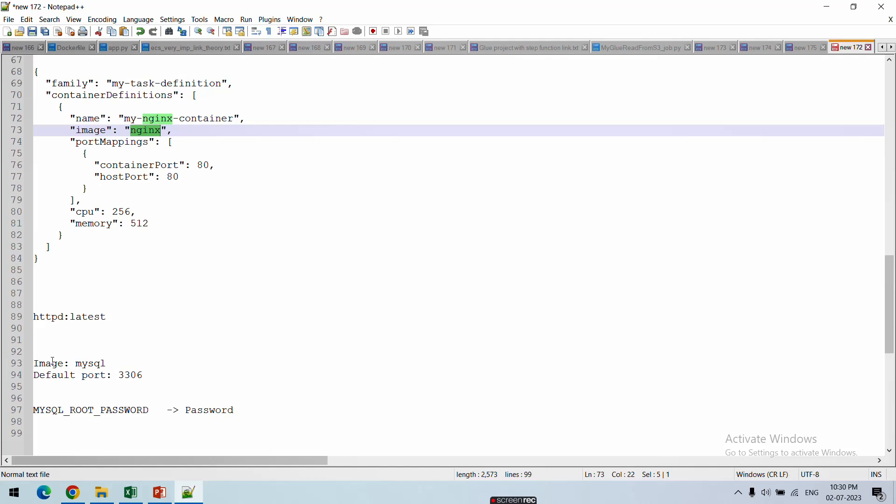
double_click(87, 364)
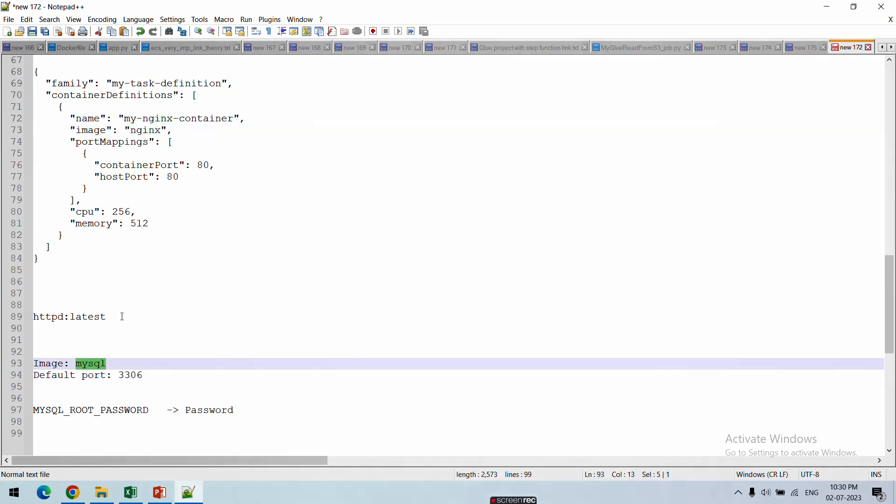
click(169, 179)
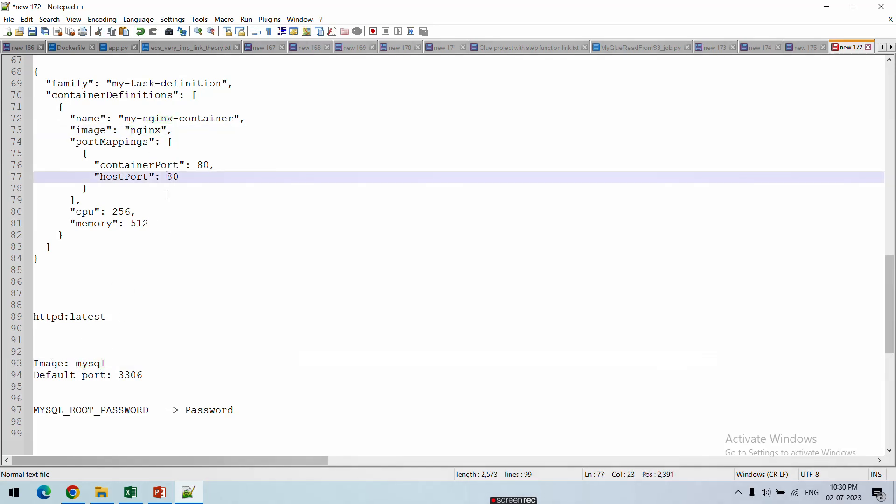
double_click(171, 176)
double_click(125, 377)
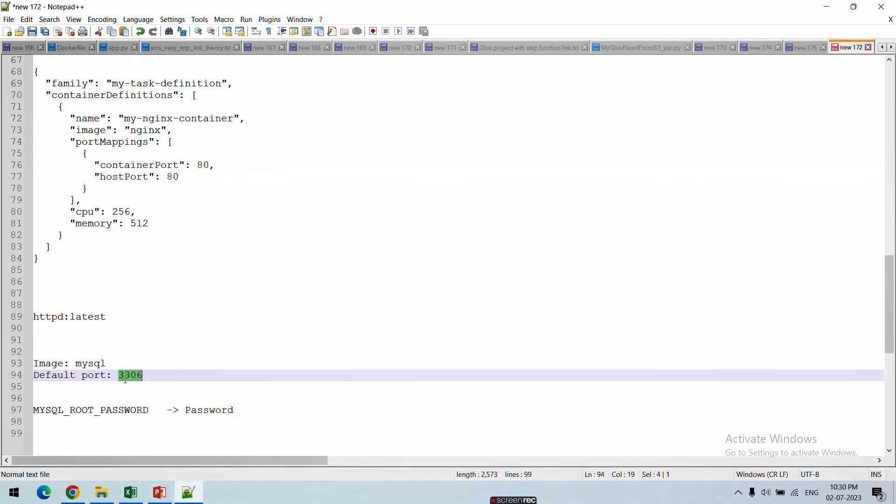
click(826, 6)
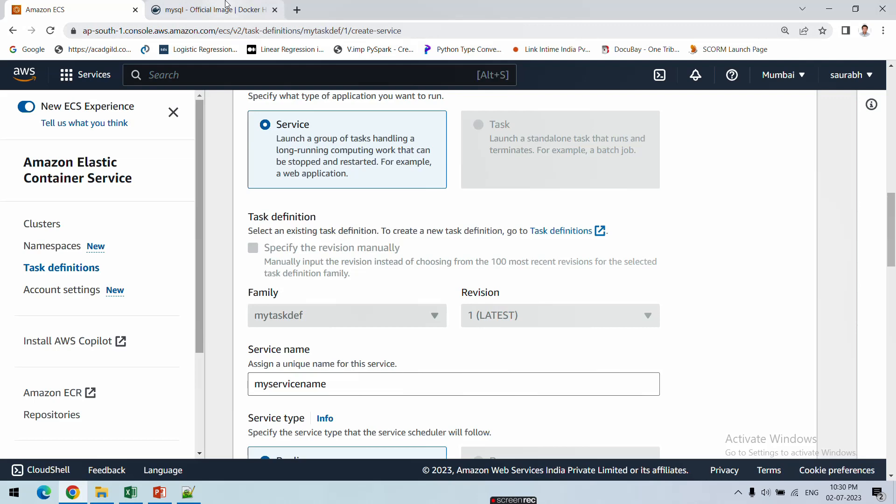
- From the Amazon ECS console, open the EC2 service in a new browser tab and switch to it
mouse_move(225, 4)
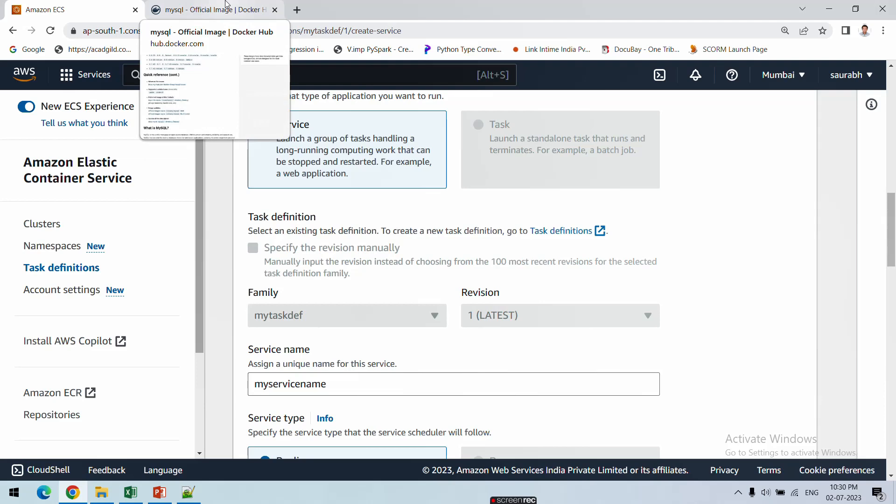
click(225, 4)
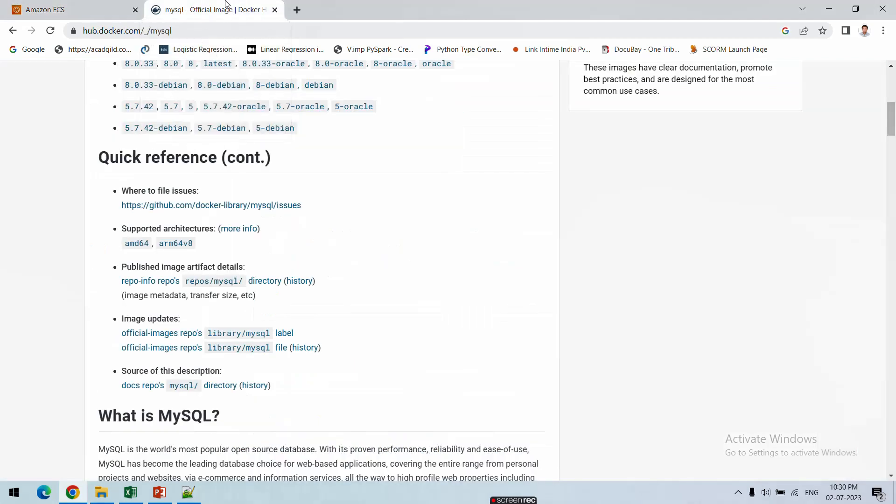
click(51, 10)
click(78, 75)
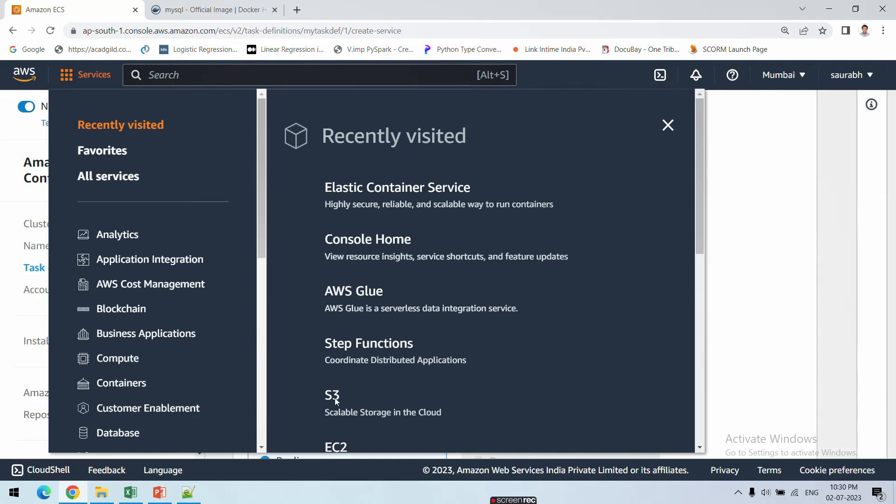
right_click(337, 446)
click(368, 355)
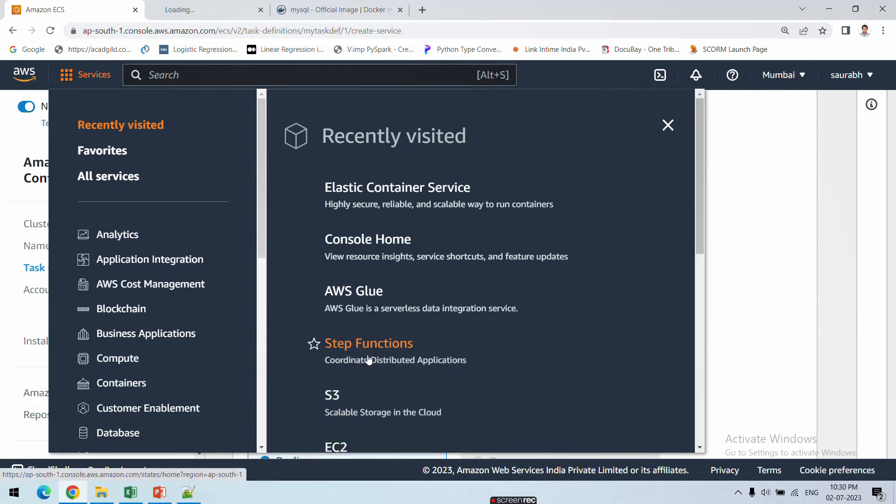
click(213, 9)
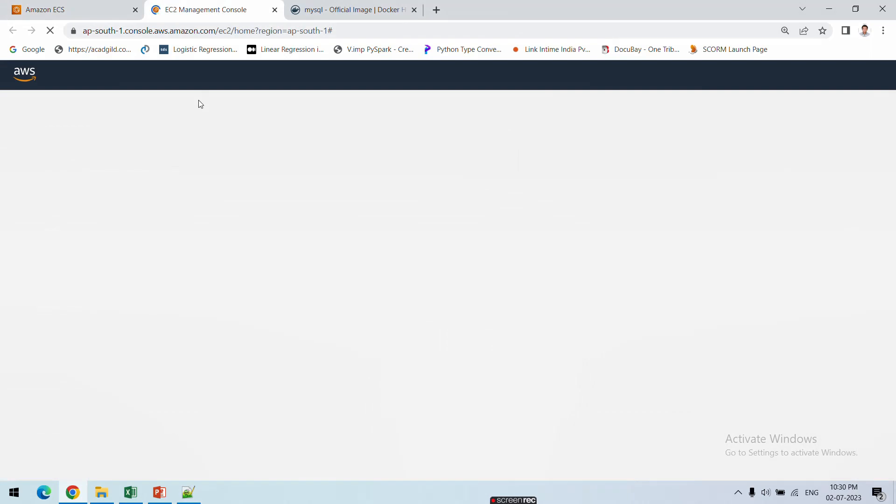
- Go to the EC2 security groups and open the default group's inbound rules for editing
scroll(66, 298, down, 2)
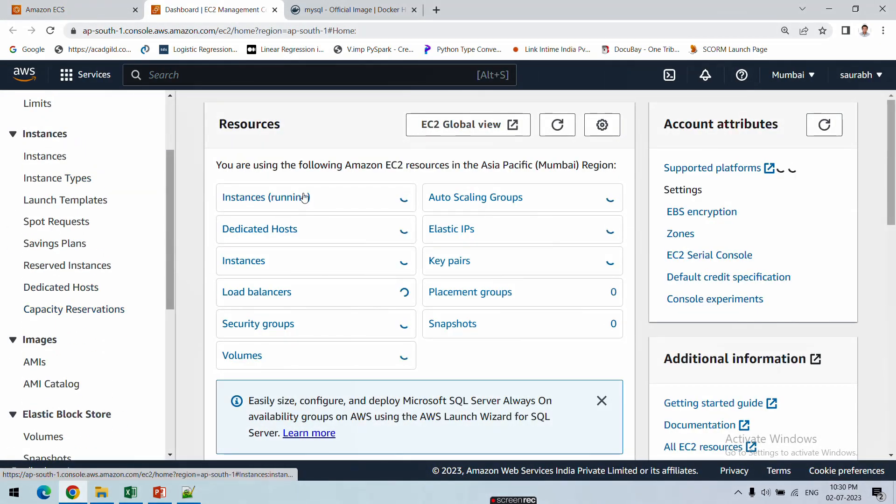
click(279, 202)
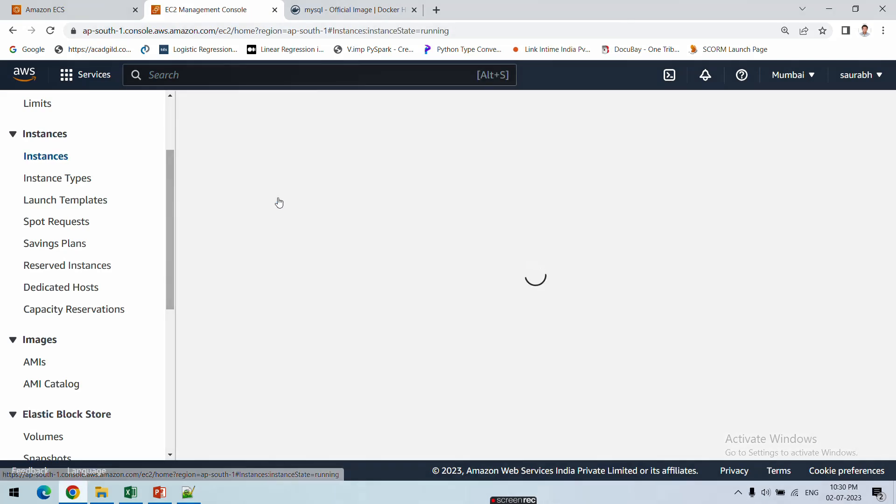
scroll(88, 296, down, 5)
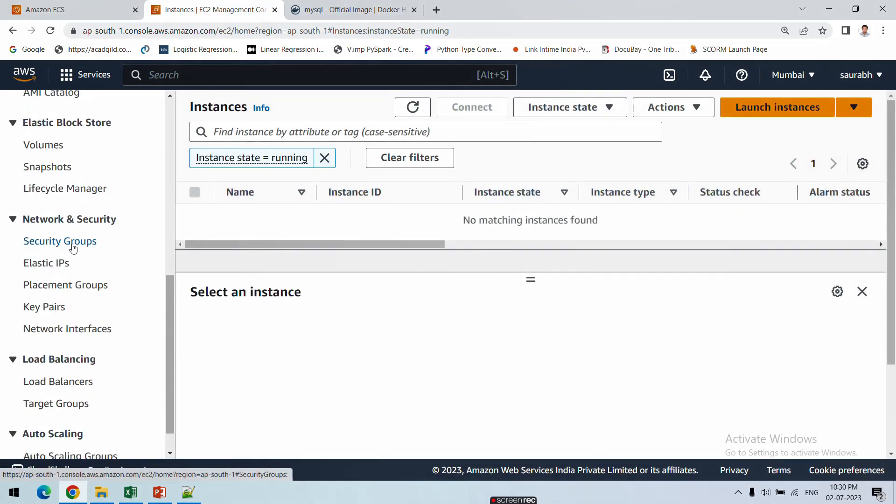
click(73, 247)
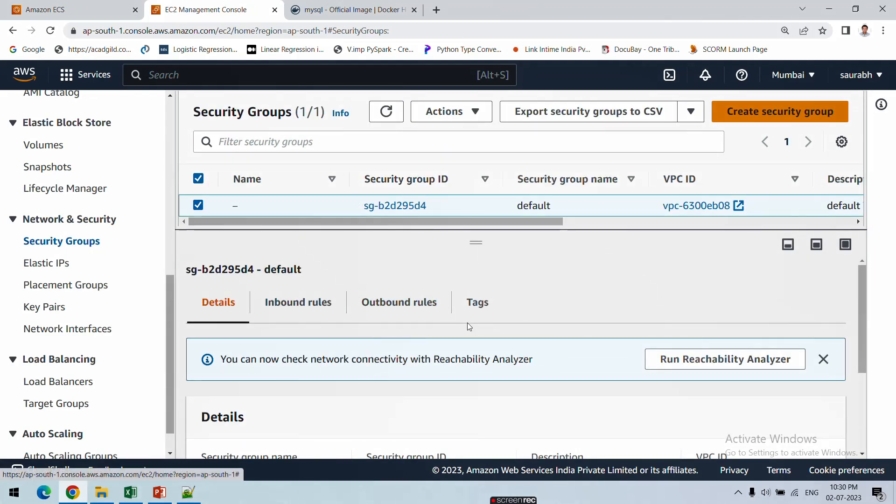
click(317, 304)
scroll(492, 288, down, 3)
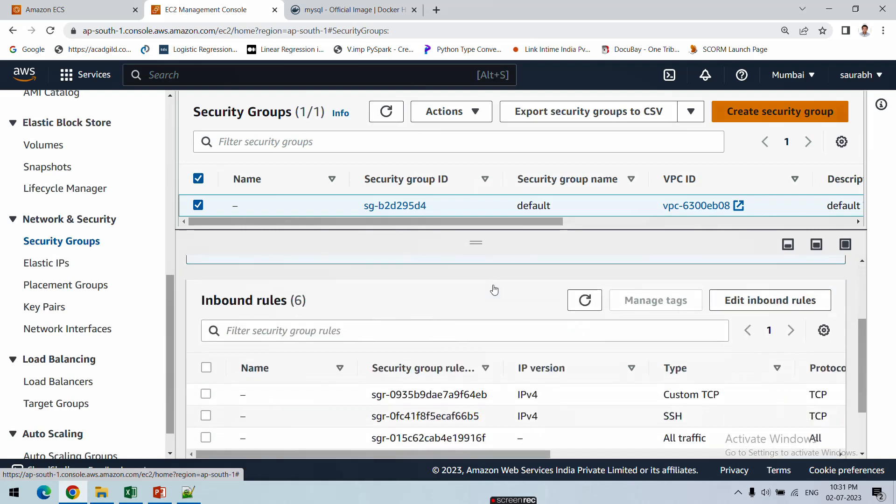
click(735, 276)
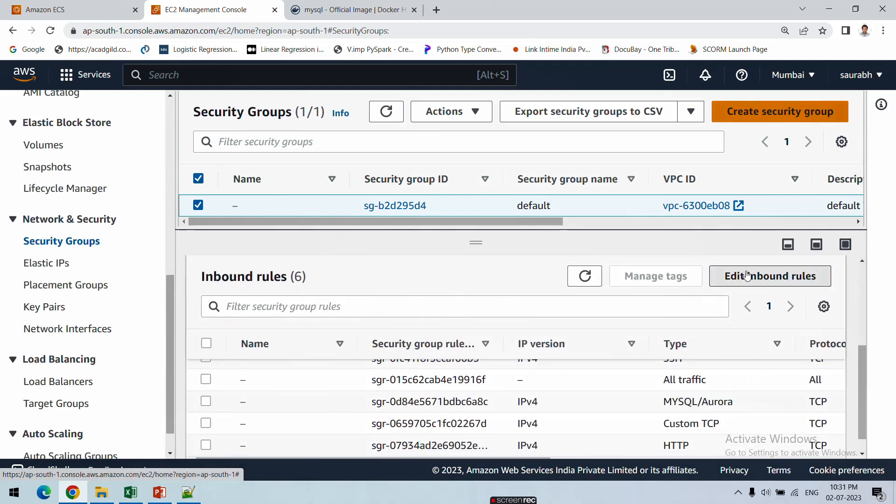
- Examine the ports and sources of the inbound rules, including MYSQL/Aurora and HTTP, and return to the security group's details without saving
scroll(410, 225, down, 6)
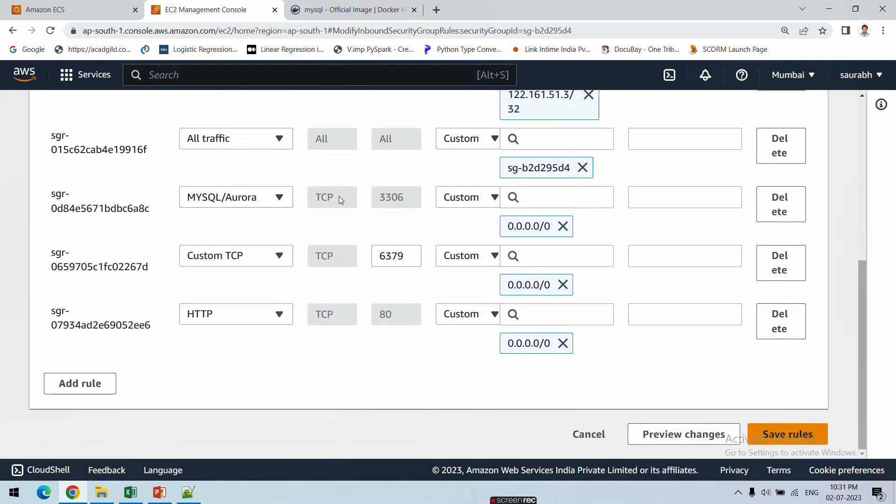
double_click(392, 198)
drag(39, 305, 398, 313)
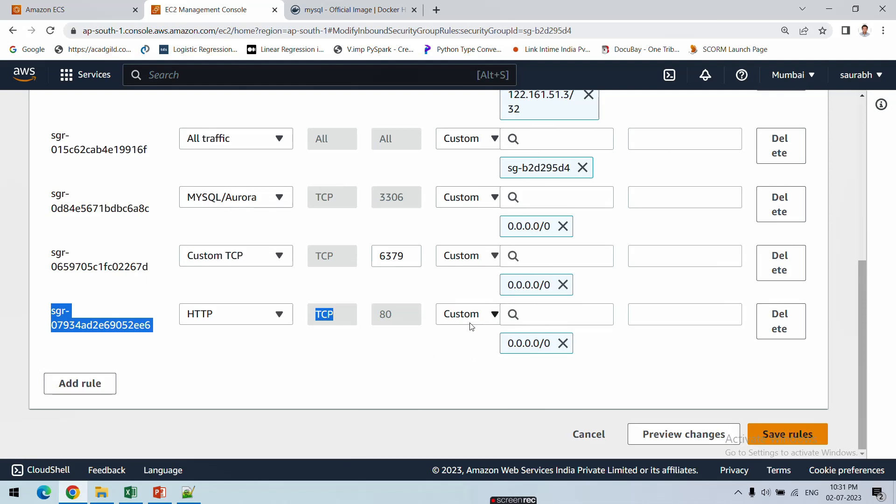
scroll(472, 326, up, 3)
scroll(508, 375, down, 3)
scroll(396, 329, up, 6)
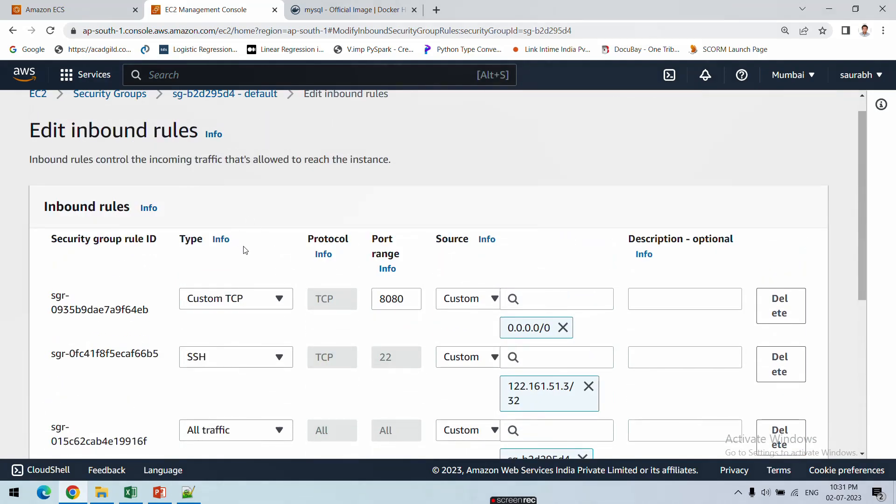
click(248, 95)
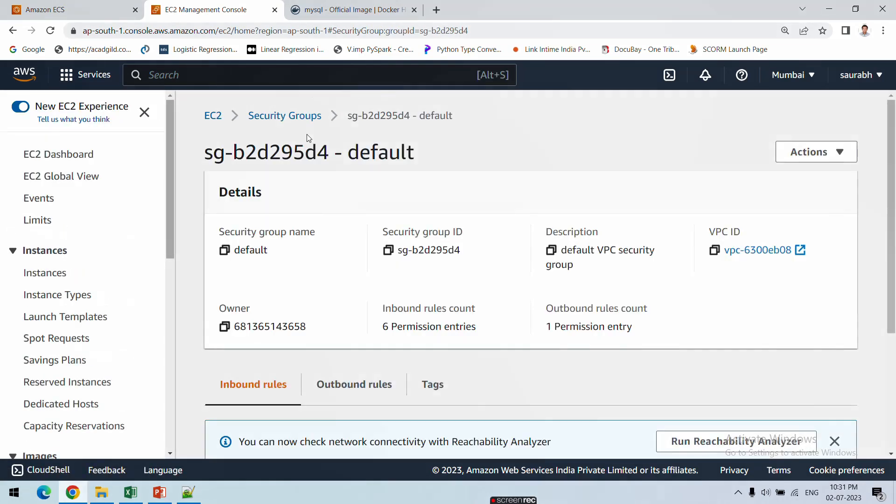
scroll(280, 118, down, 3)
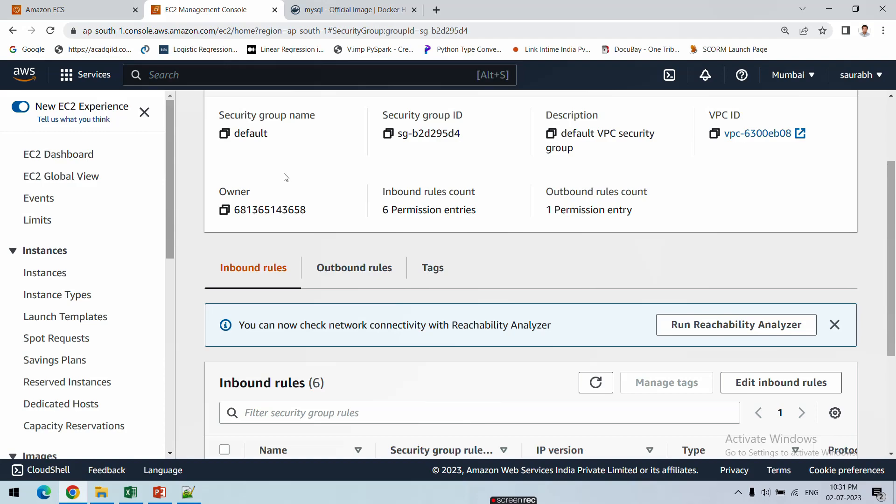
scroll(286, 177, down, 4)
- Return to the Amazon ECS service creation form, close the services list and review the task definition and service name settings
click(374, 7)
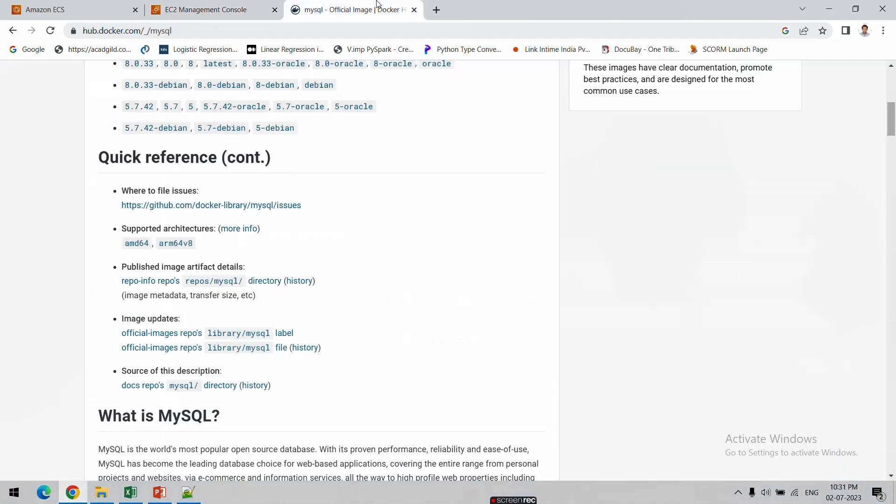
click(98, 7)
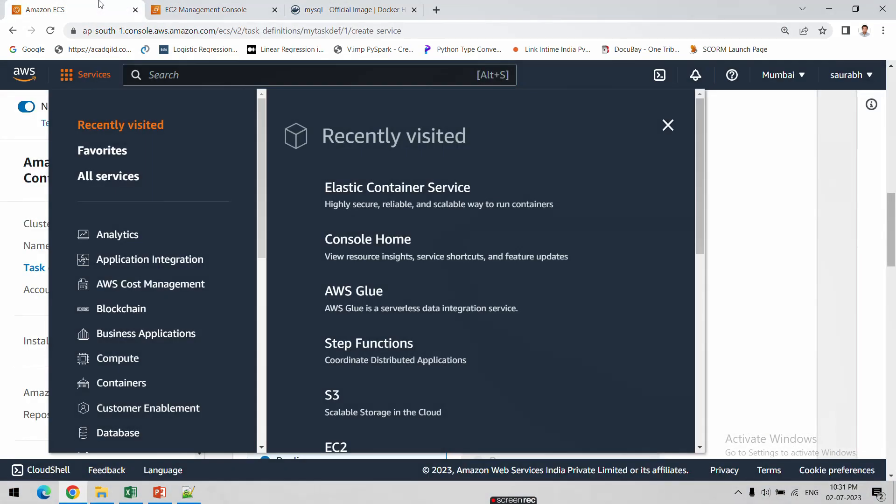
click(774, 192)
scroll(623, 321, down, 2)
scroll(520, 300, down, 4)
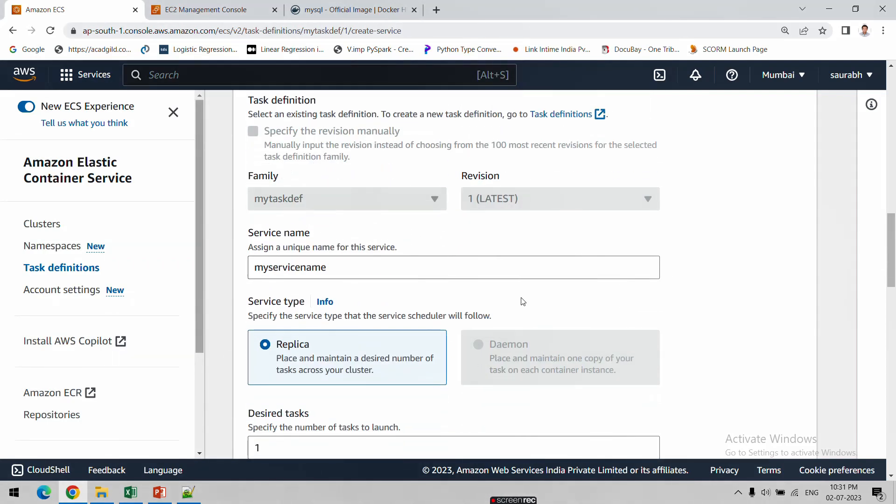
scroll(413, 280, up, 1)
scroll(414, 280, up, 2)
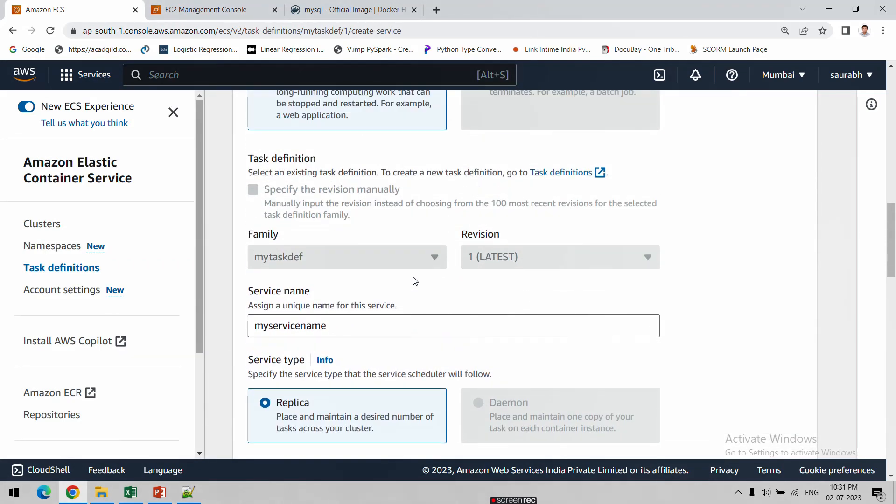
- Review the service's deployment and networking settings, including subnets, security group and public IP, and examine the load balancer type option
scroll(415, 284, down, 5)
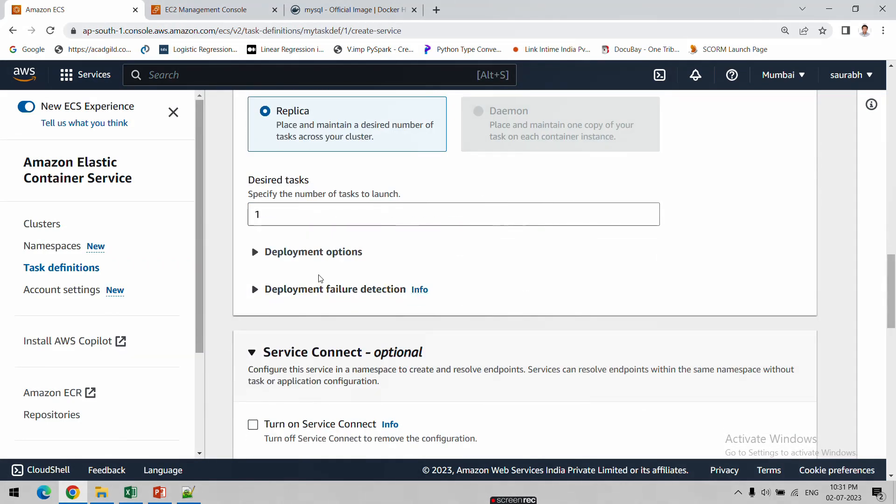
scroll(321, 280, down, 7)
scroll(319, 284, down, 1)
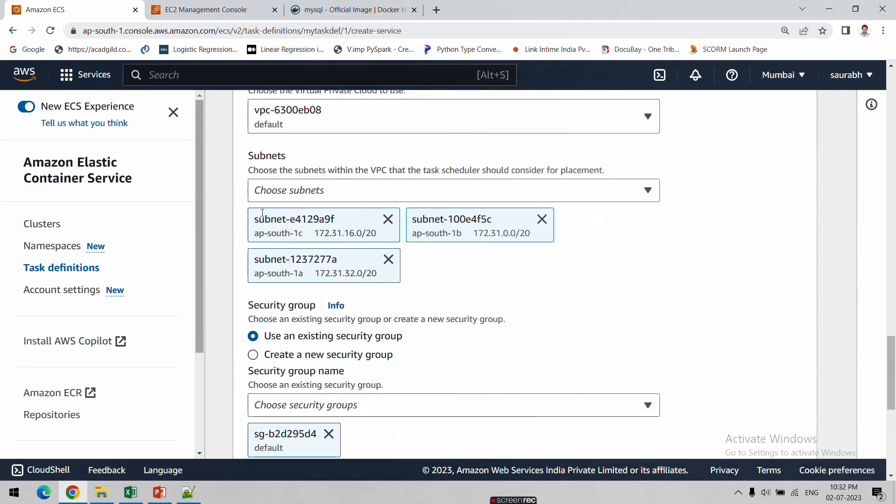
scroll(262, 220, up, 2)
scroll(285, 233, down, 5)
scroll(287, 228, down, 3)
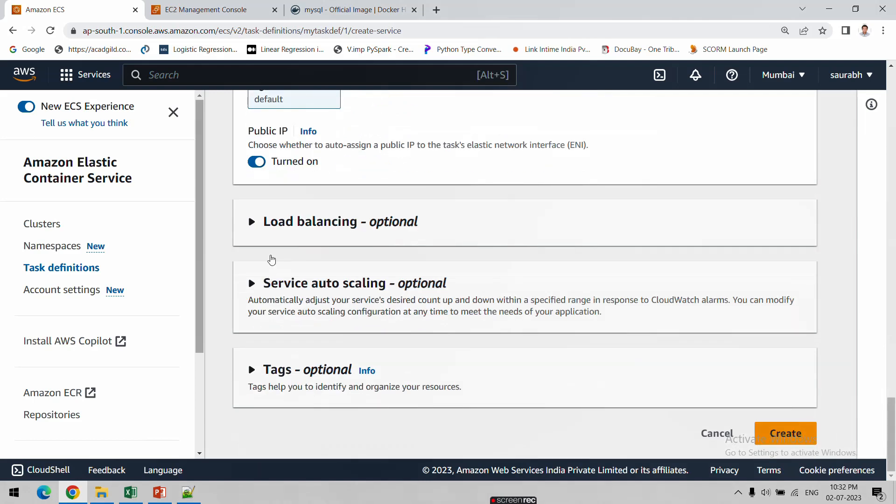
click(256, 226)
scroll(280, 245, down, 2)
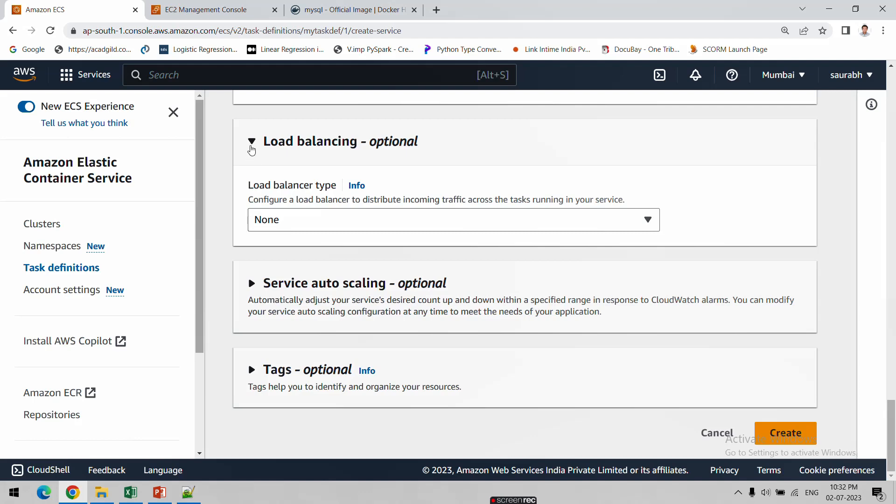
click(252, 149)
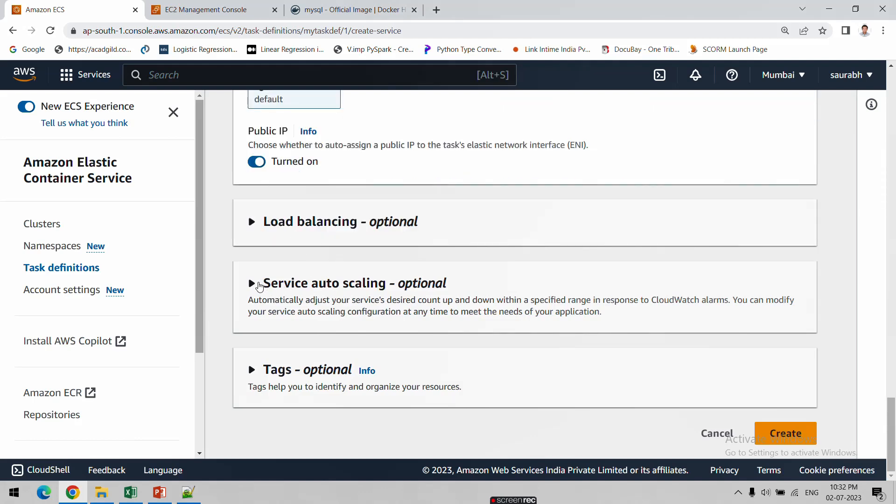
- Temporarily enable service auto scaling to examine its task limits and scaling policy options, and turn it off again
click(252, 285)
scroll(350, 317, down, 2)
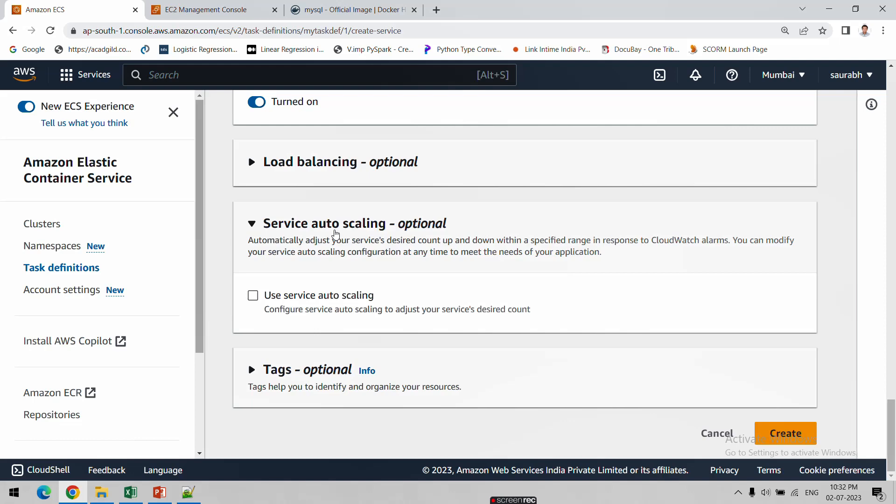
click(252, 296)
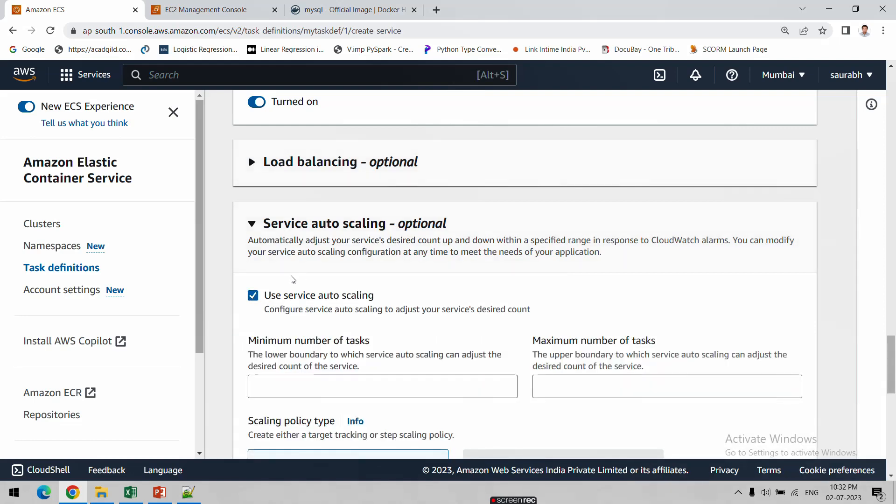
scroll(292, 283, down, 3)
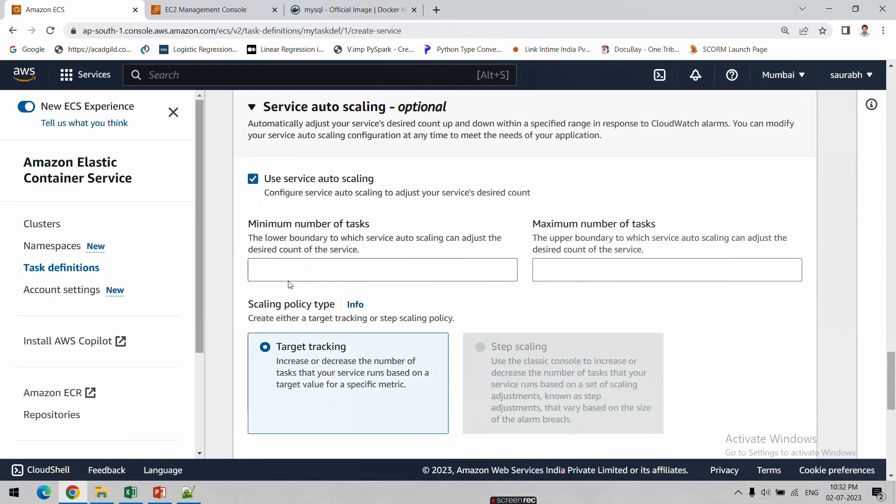
click(252, 179)
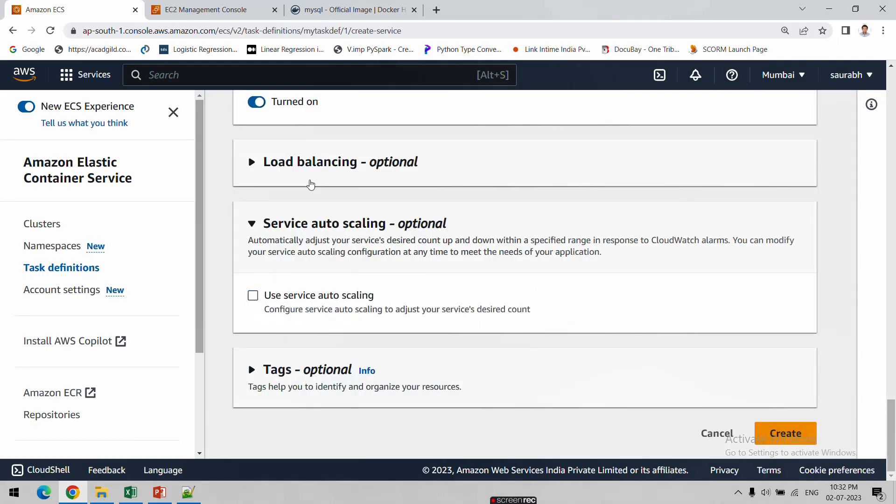
click(252, 296)
scroll(262, 303, down, 3)
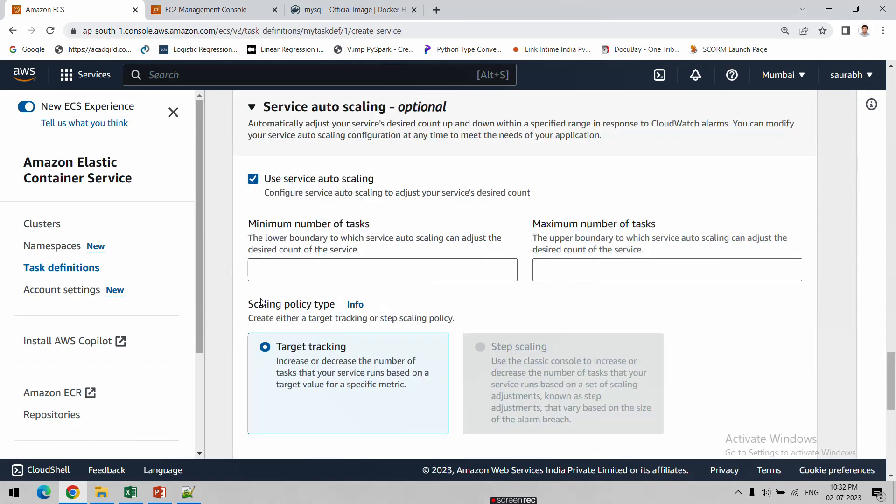
scroll(294, 221, down, 1)
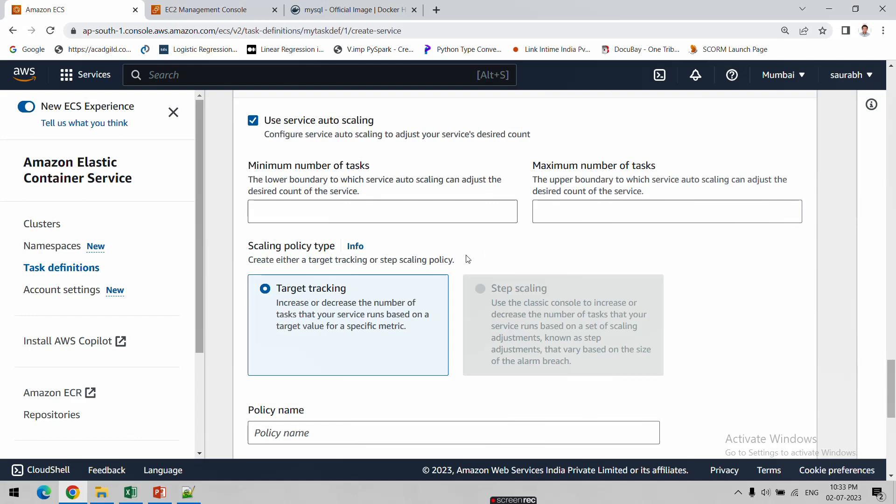
scroll(468, 262, down, 1)
scroll(466, 260, up, 5)
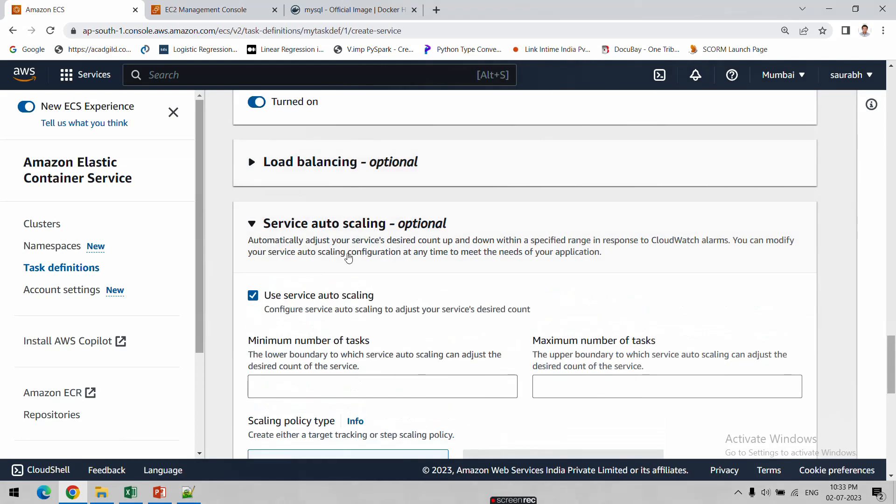
click(253, 297)
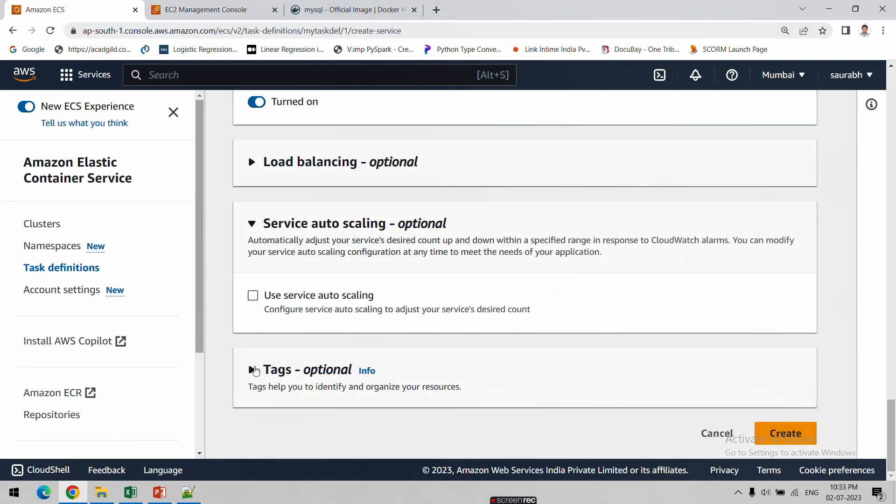
- Expand the tags section to examine its options, and recheck the cluster, launch type and deployment configuration of the service
click(252, 370)
scroll(268, 355, down, 2)
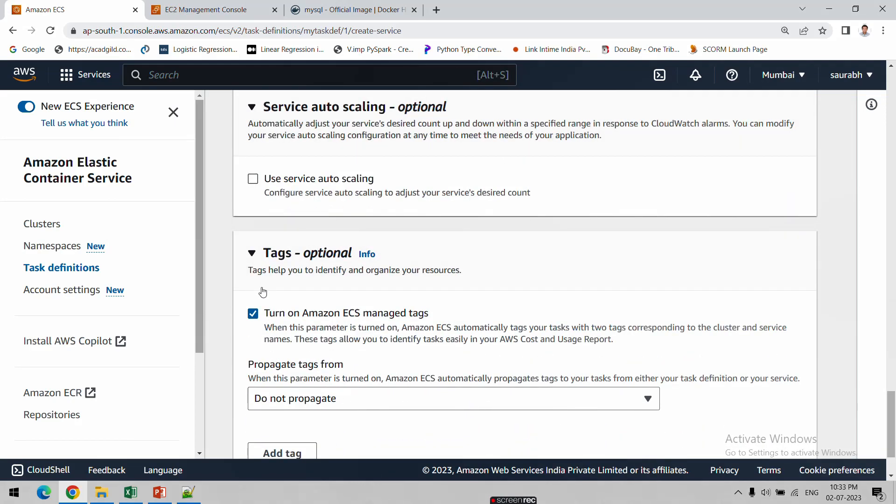
scroll(262, 294, down, 2)
scroll(327, 334, up, 8)
scroll(330, 335, up, 12)
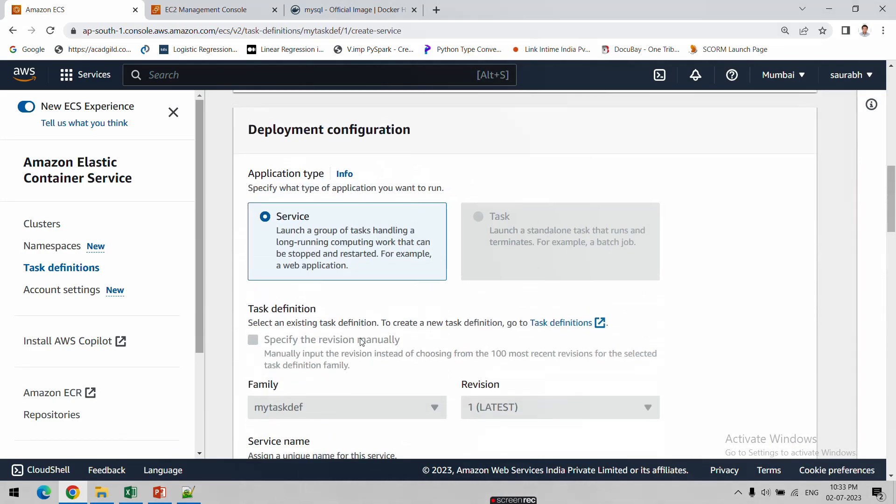
scroll(361, 340, up, 10)
scroll(360, 337, down, 4)
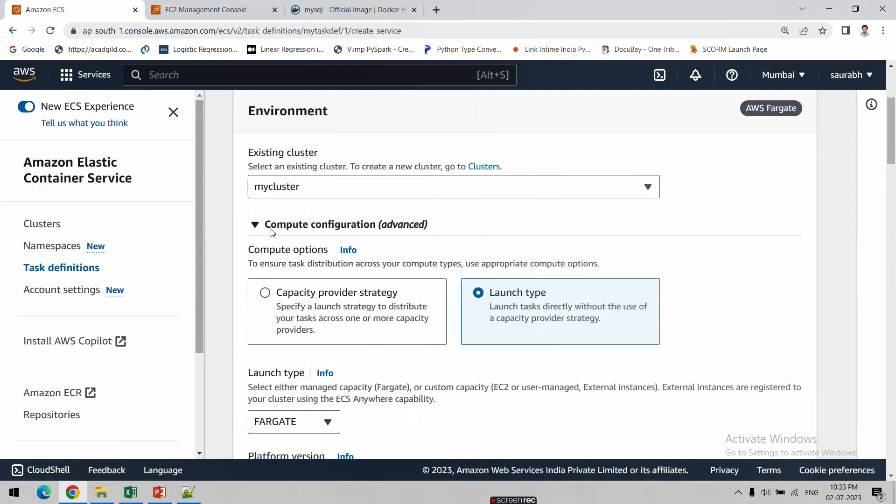
scroll(394, 340, down, 3)
scroll(419, 320, down, 15)
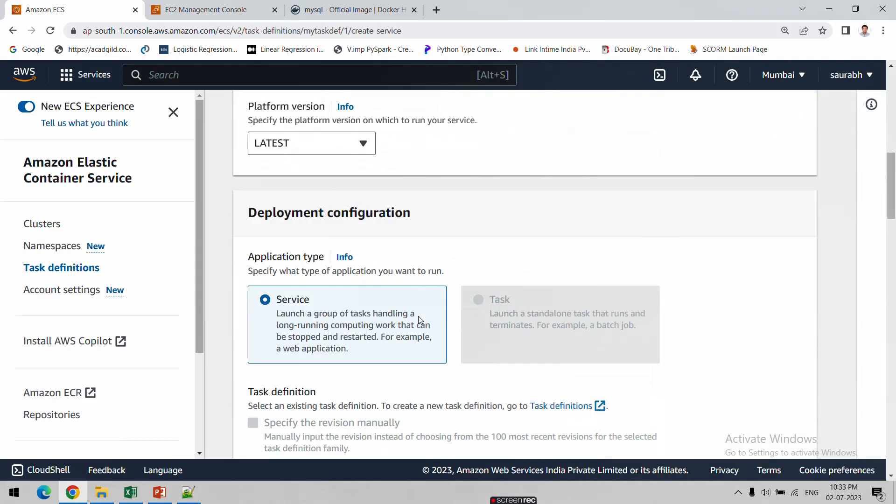
scroll(421, 320, up, 4)
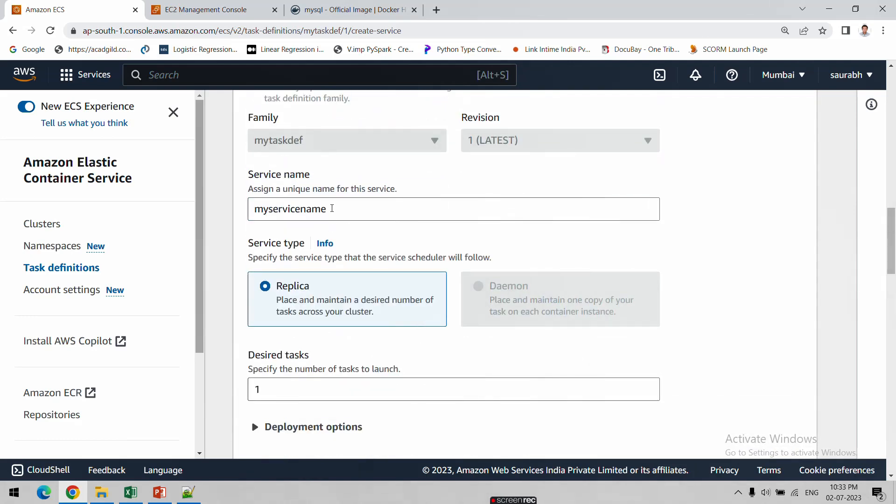
- Set the service's number of desired tasks to 2
scroll(362, 269, down, 6)
scroll(362, 275, up, 4)
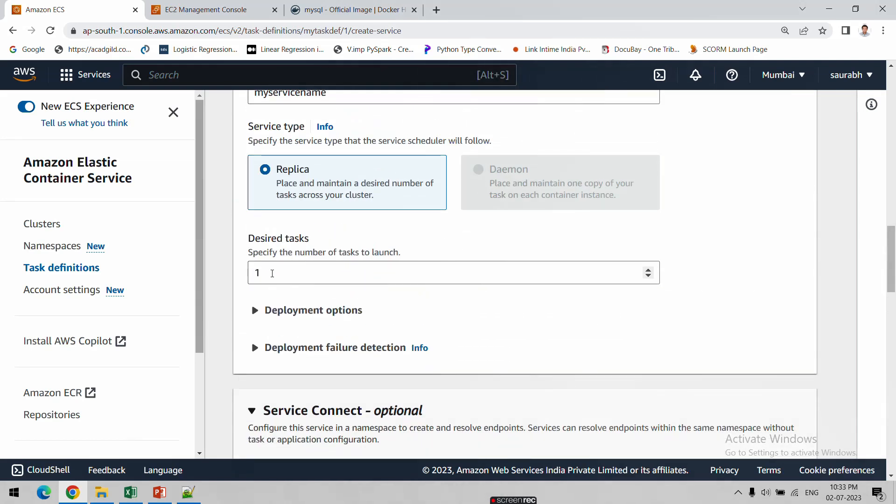
click(272, 274)
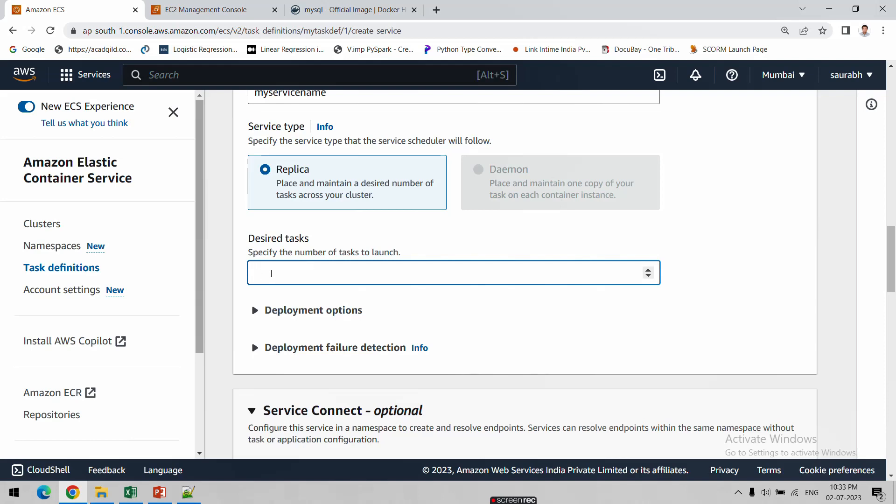
- Check the remaining networking, auto scaling and tag settings, and create the service
scroll(328, 306, down, 5)
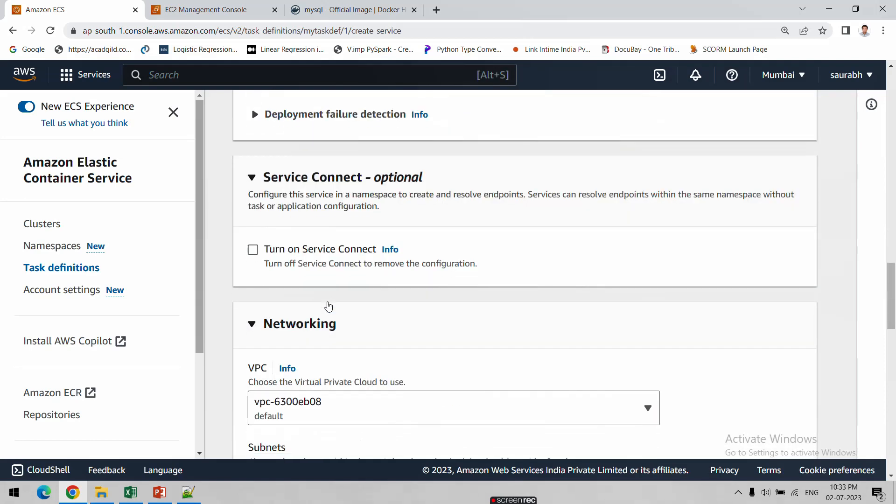
scroll(329, 307, down, 7)
scroll(331, 307, up, 1)
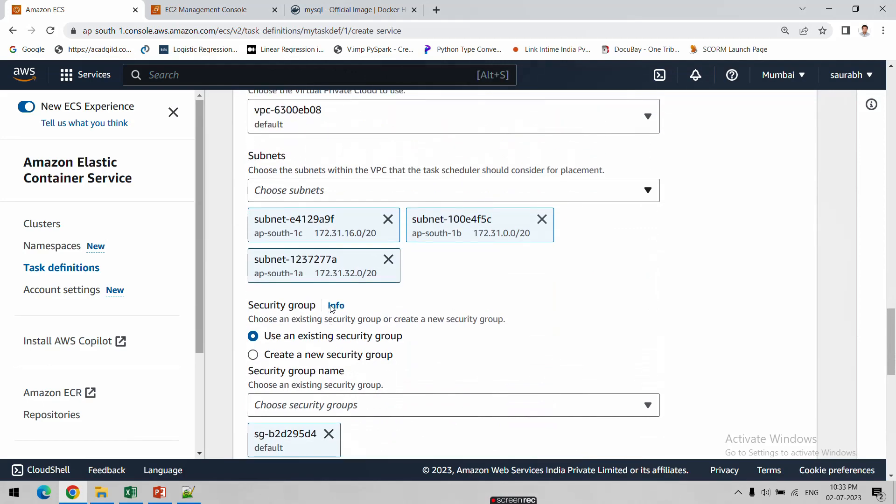
scroll(330, 308, down, 3)
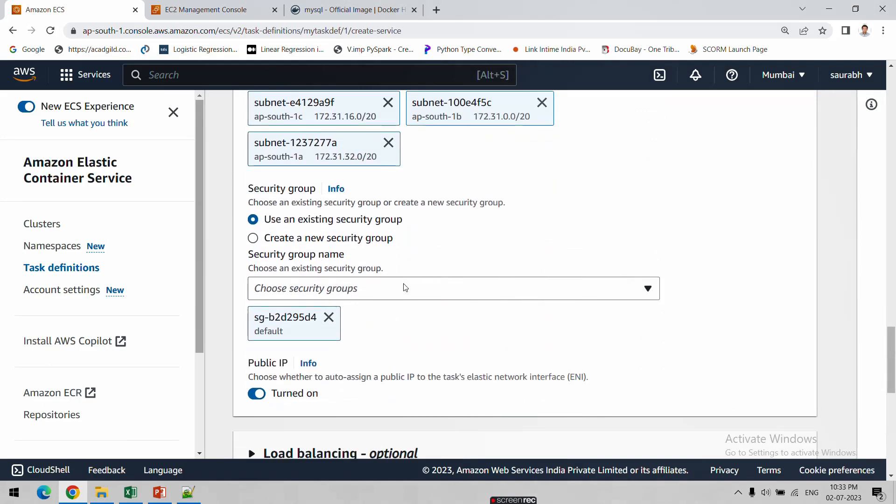
scroll(369, 311, down, 4)
scroll(367, 318, down, 4)
scroll(369, 316, up, 4)
scroll(573, 362, down, 7)
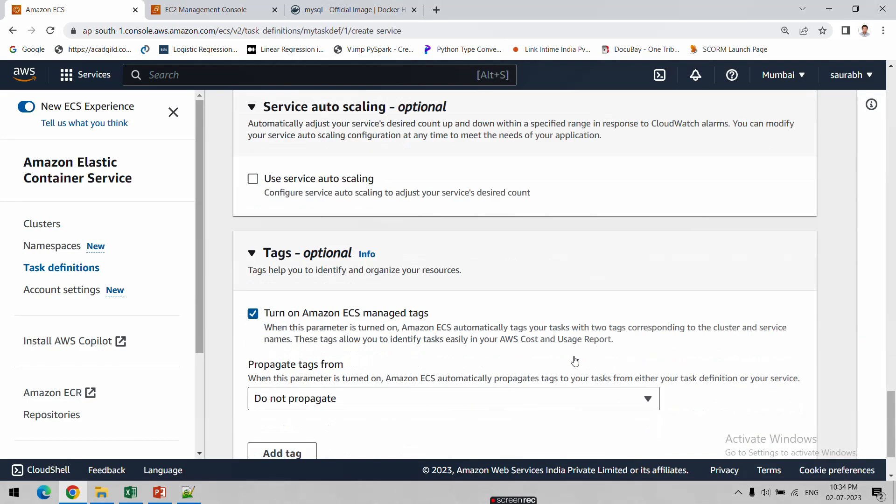
scroll(575, 362, up, 6)
scroll(575, 362, down, 6)
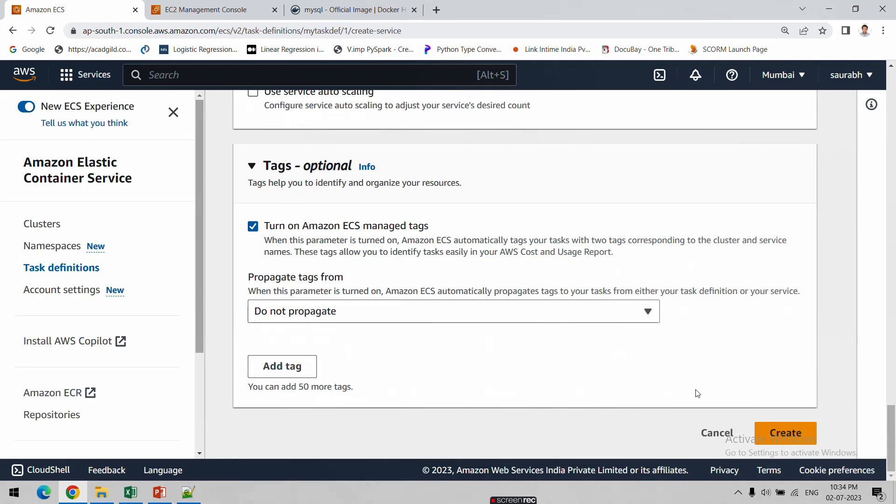
click(793, 435)
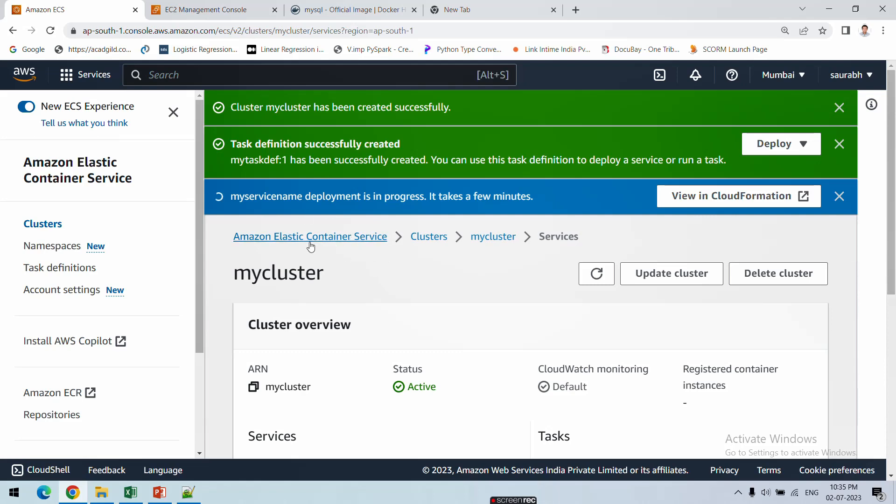
- Refresh the services list of mycluster and examine the status, deployment progress and running tasks of myservicename
scroll(312, 251, down, 2)
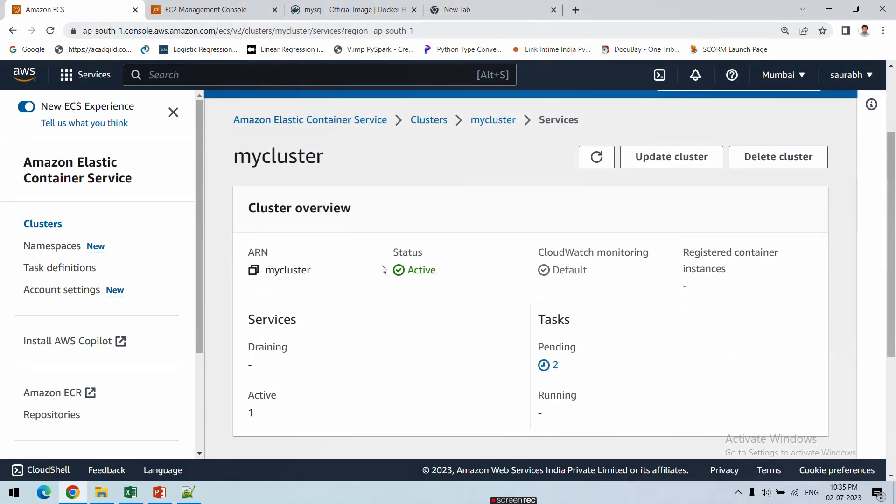
scroll(397, 269, down, 3)
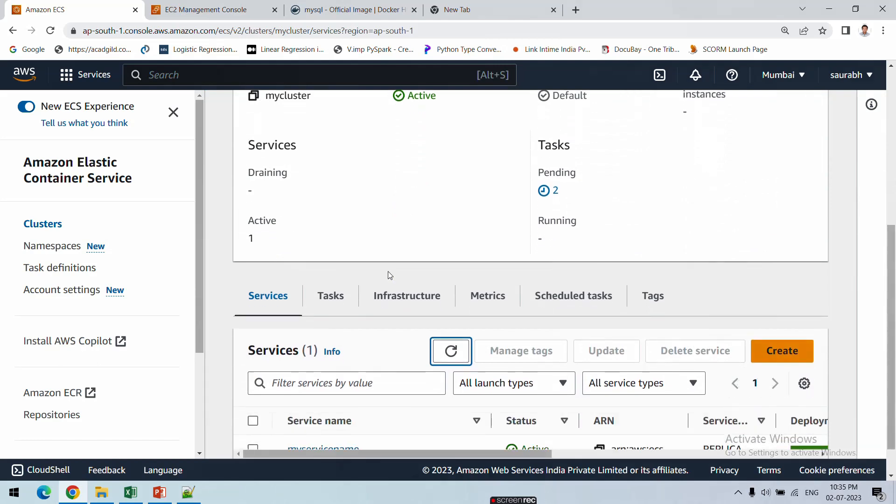
click(433, 357)
scroll(430, 340, down, 1)
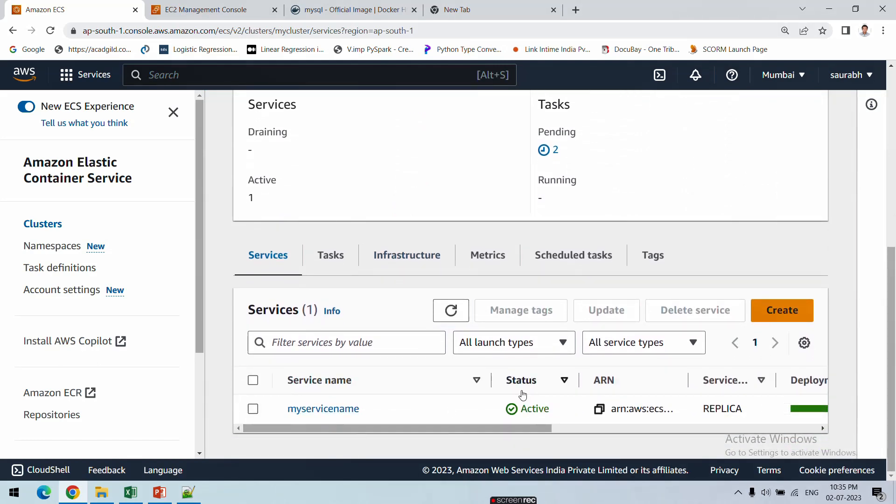
drag(526, 432, 714, 441)
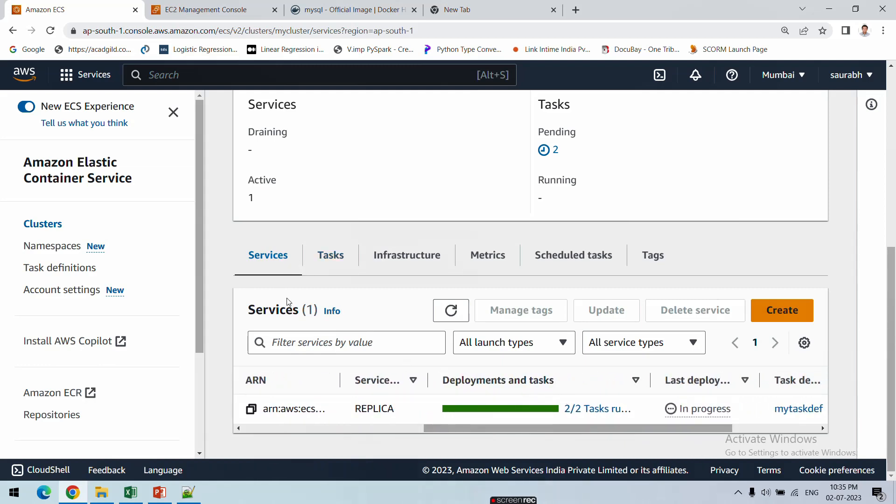
scroll(286, 301, up, 6)
scroll(315, 298, down, 4)
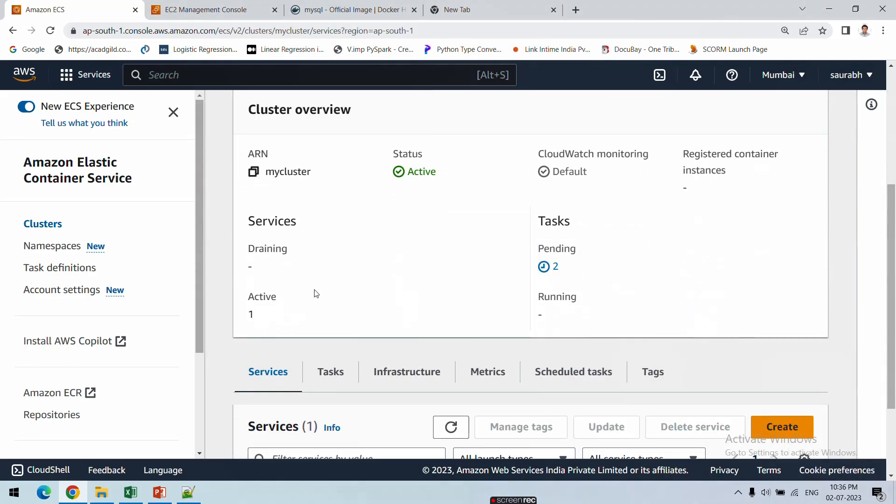
scroll(280, 259, down, 3)
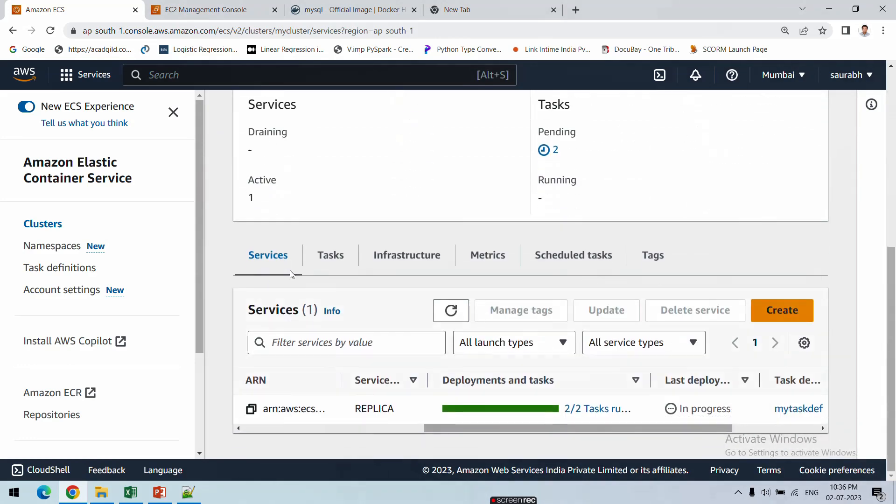
- Open the tasks of mycluster and refresh the list to check each task's status
click(331, 264)
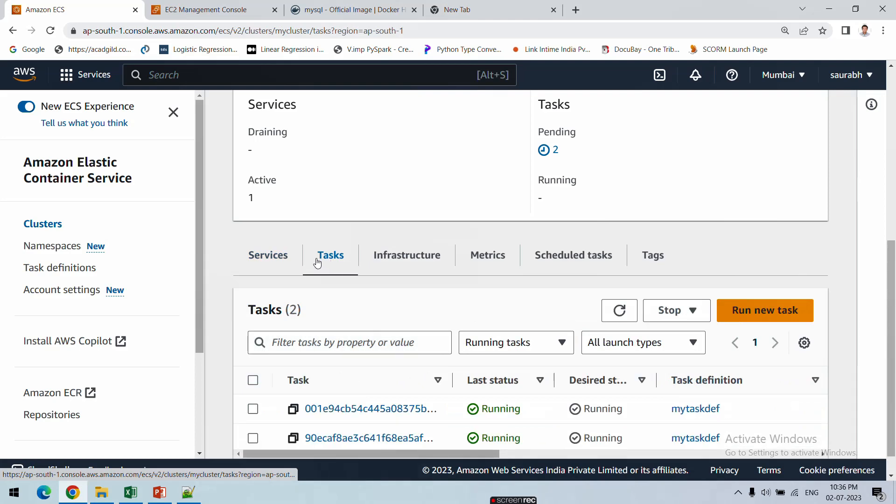
scroll(270, 275, down, 1)
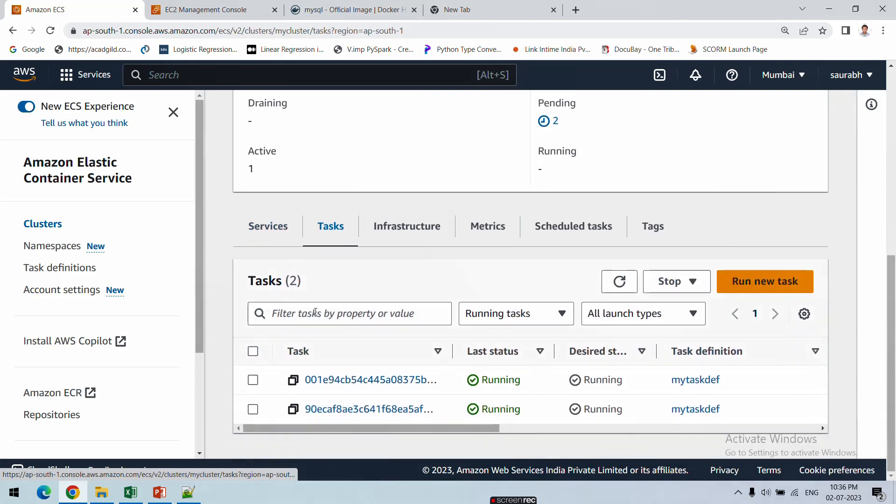
click(619, 281)
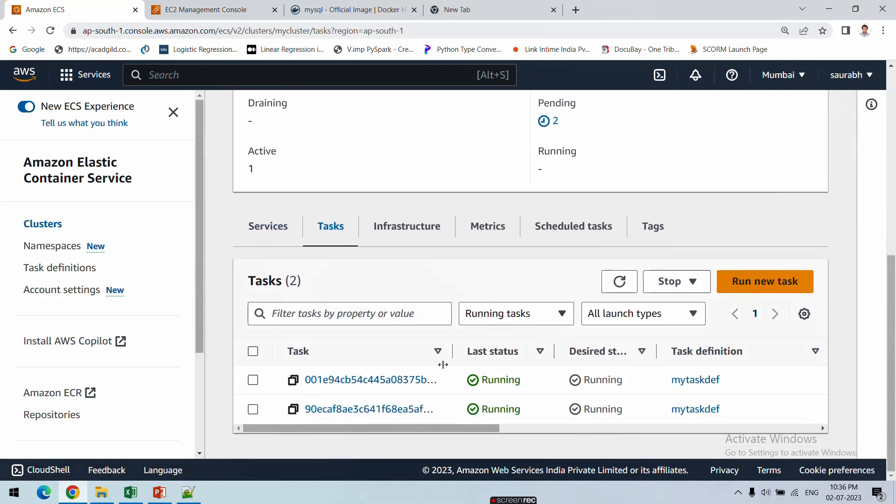
- Widen the Task column to show the full IDs, and open the first task to examine its overview and configuration
drag(450, 349, 529, 349)
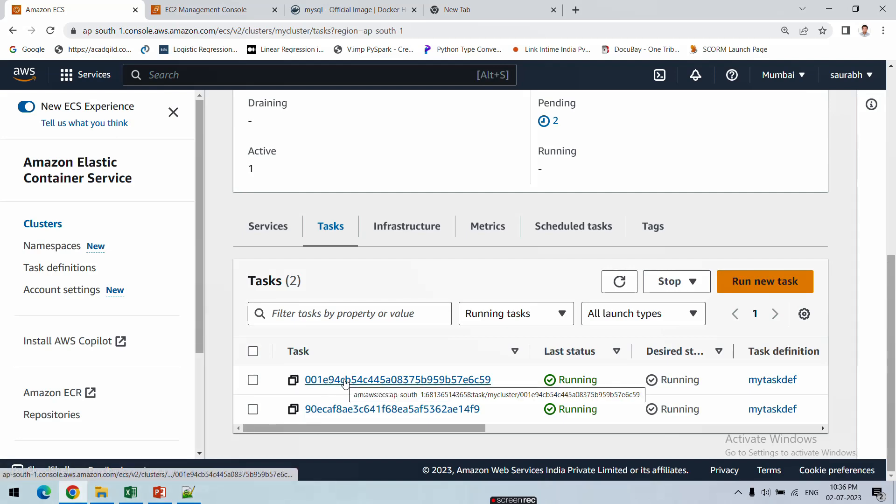
click(345, 380)
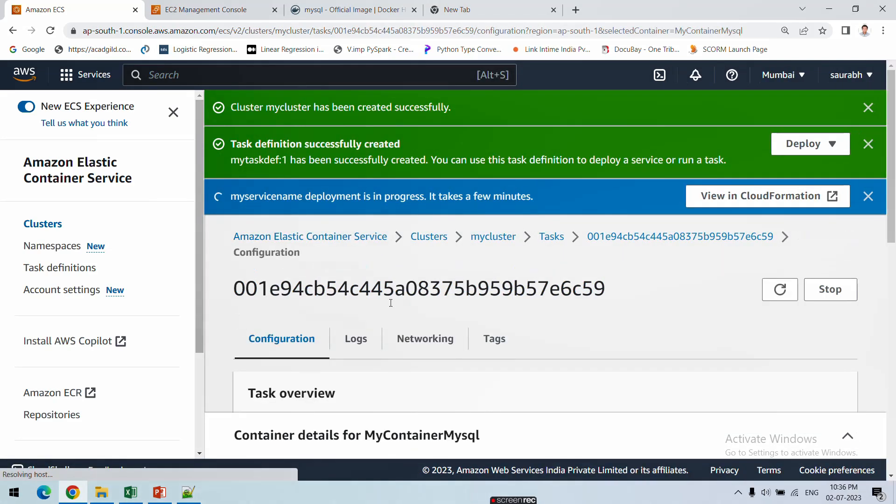
scroll(390, 317, down, 7)
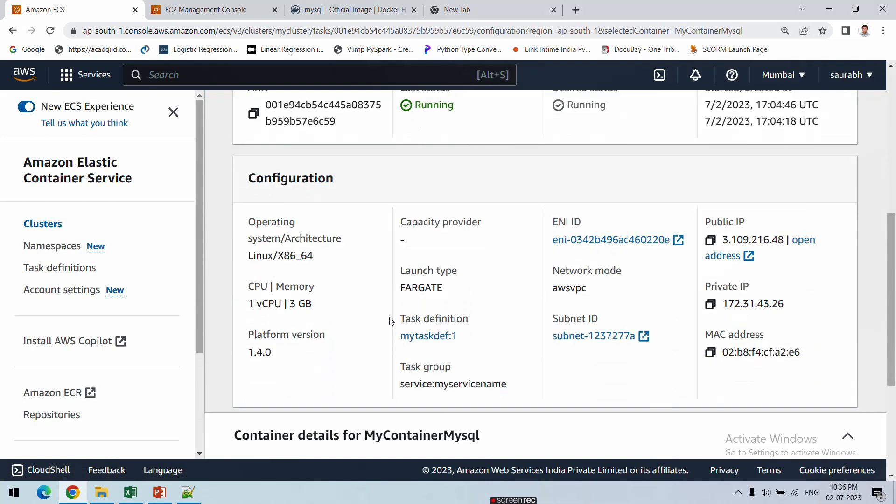
scroll(390, 319, up, 2)
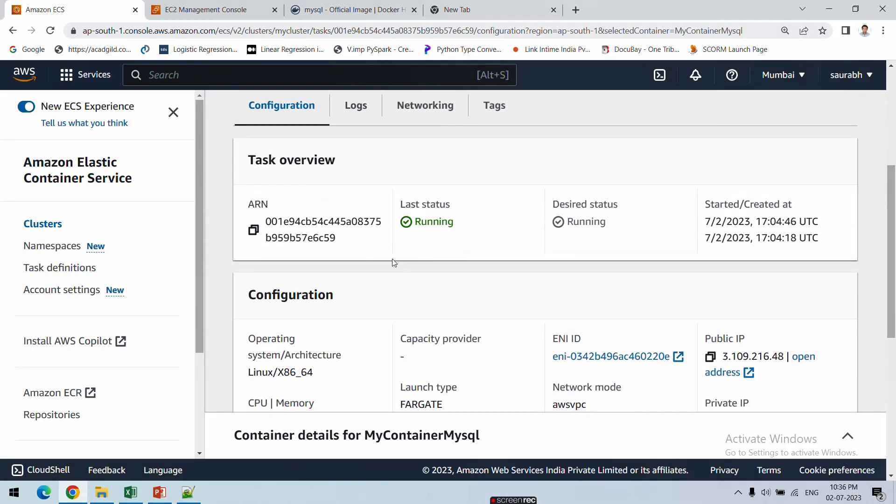
scroll(393, 262, down, 2)
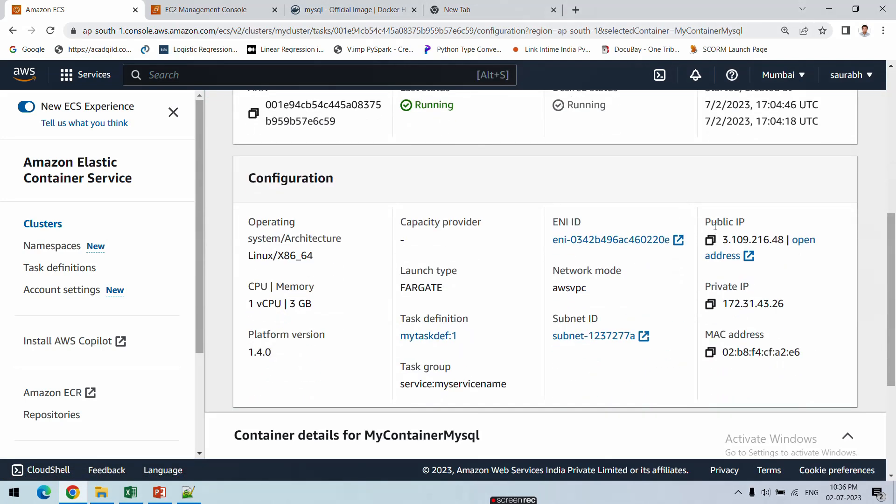
scroll(714, 238, down, 1)
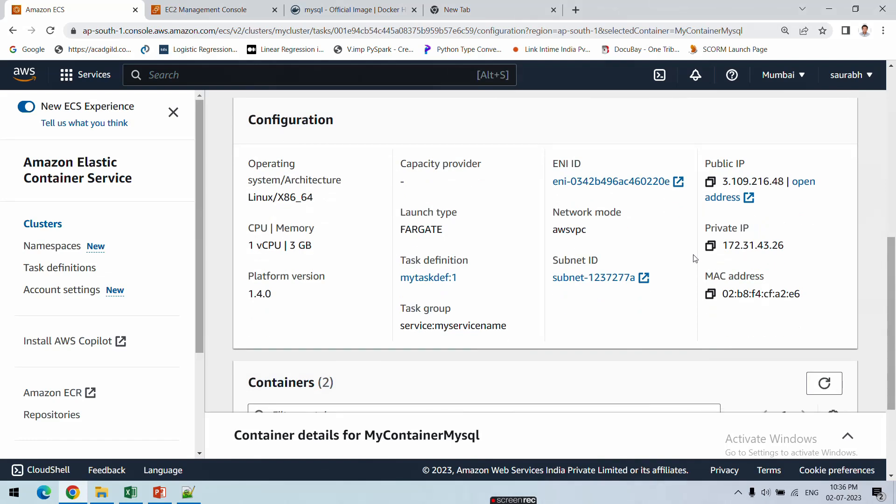
scroll(516, 262, up, 3)
scroll(512, 241, up, 2)
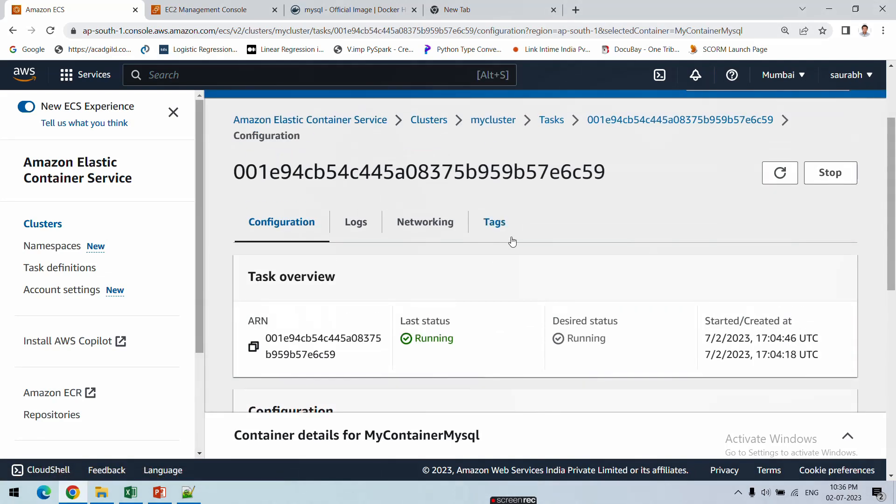
scroll(410, 260, down, 4)
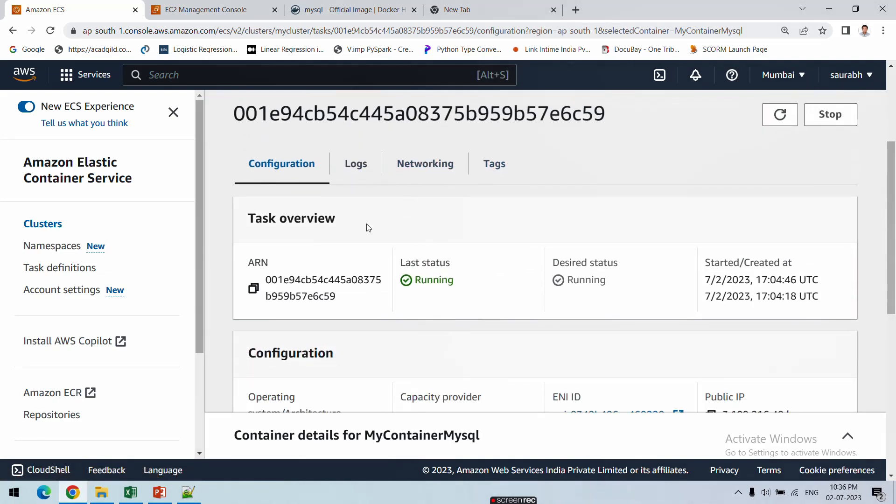
scroll(373, 246, down, 1)
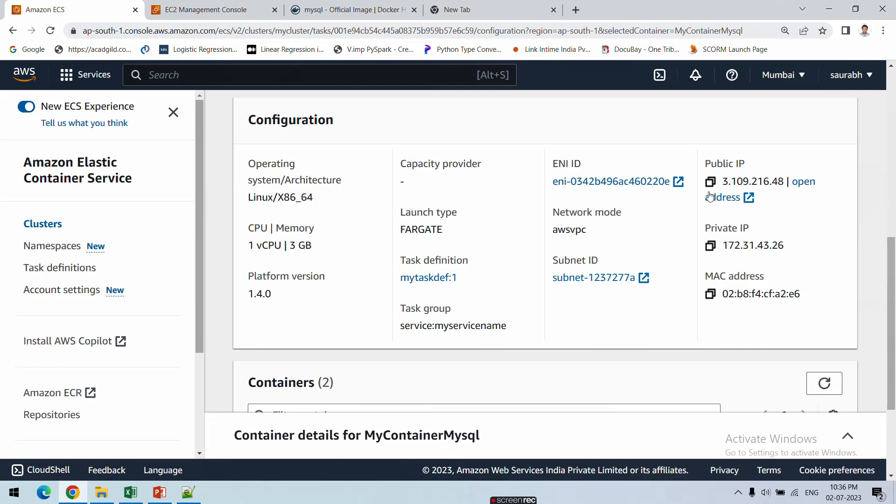
- Select MyContainerNginx in the task's containers list and widen the name, runtime ID, image URI and image digest columns to read them
scroll(429, 225, down, 3)
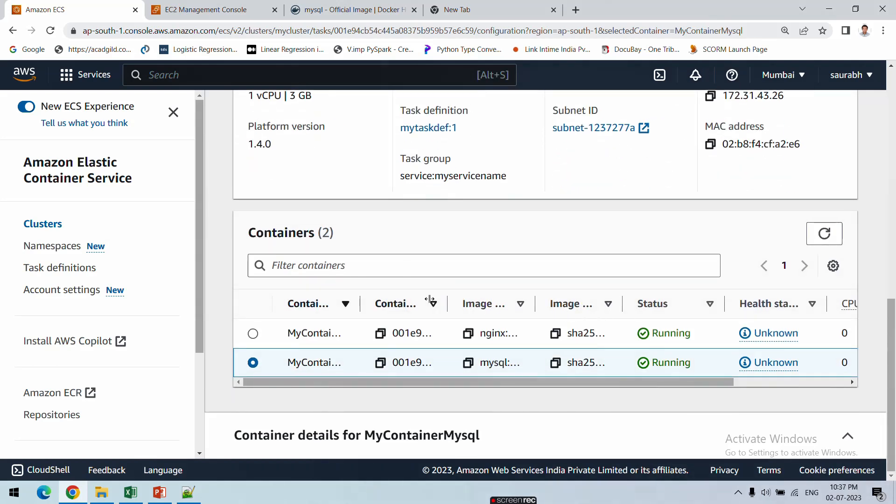
drag(360, 304, 439, 306)
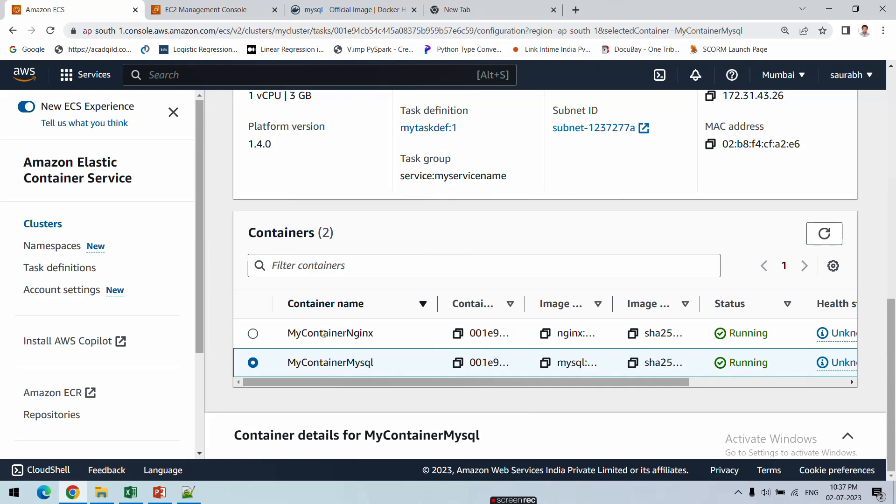
click(253, 334)
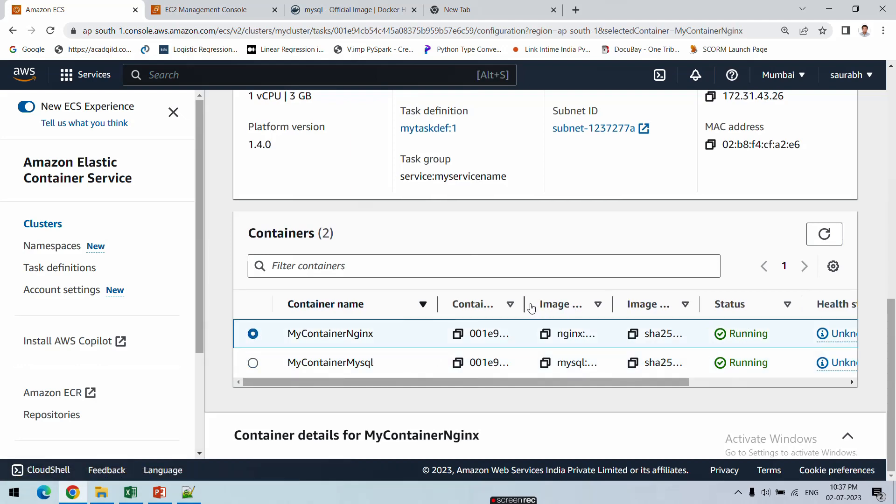
drag(525, 305, 610, 305)
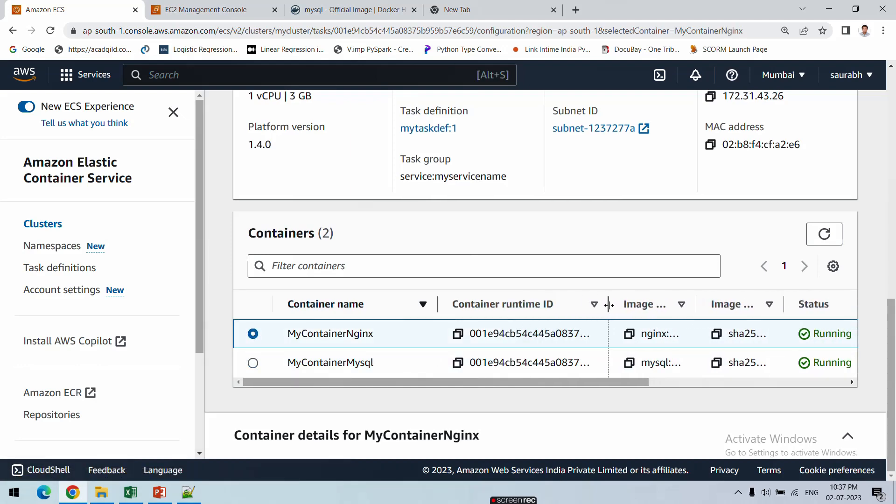
drag(598, 381, 673, 387)
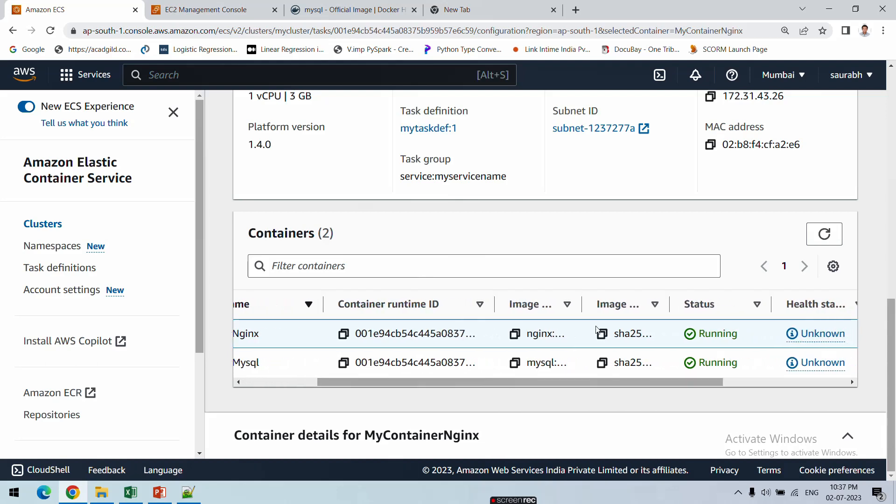
drag(583, 304, 671, 304)
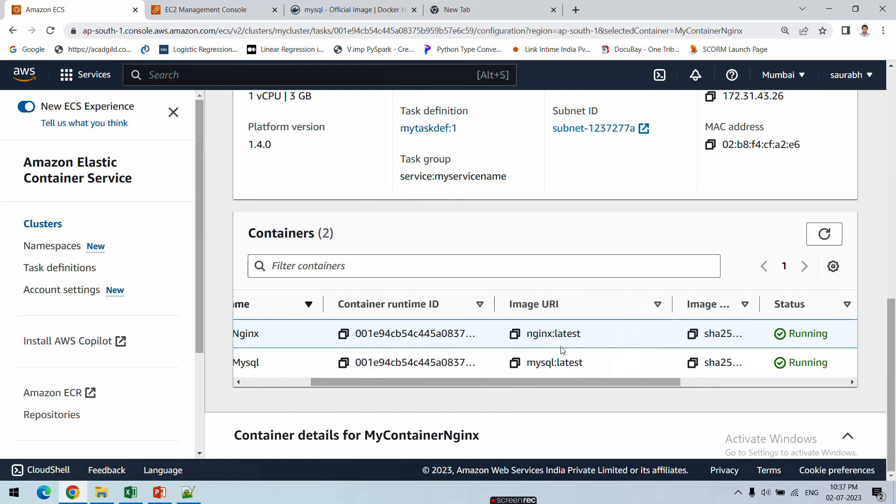
mouse_move(595, 382)
mouse_down()
mouse_move(638, 385)
mouse_move(642, 362)
mouse_up()
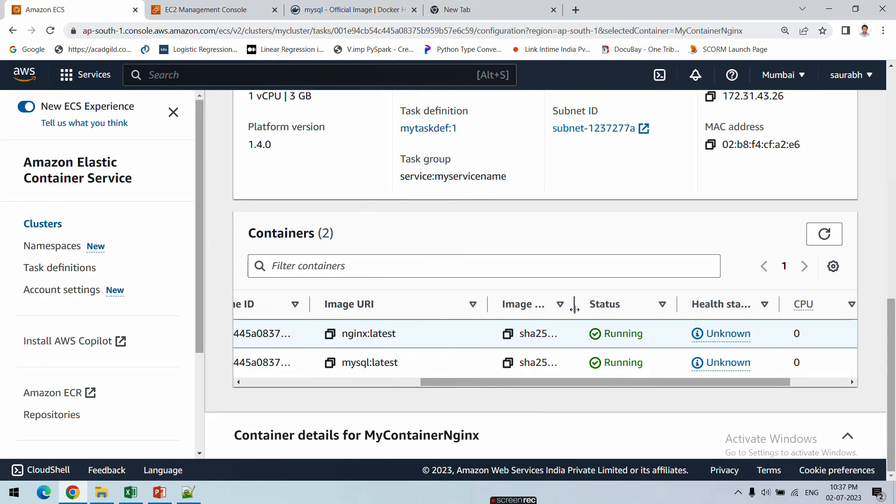
drag(575, 304, 667, 305)
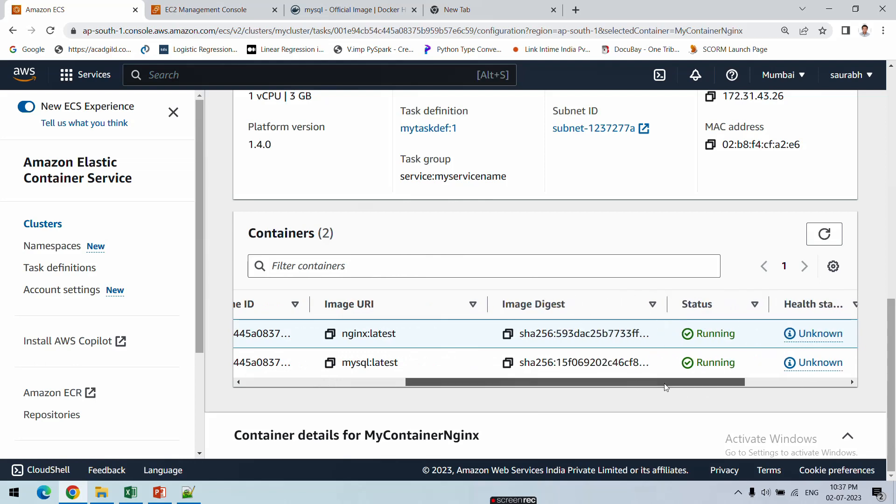
mouse_move(637, 377)
mouse_down()
mouse_move(746, 385)
mouse_move(525, 383)
mouse_up()
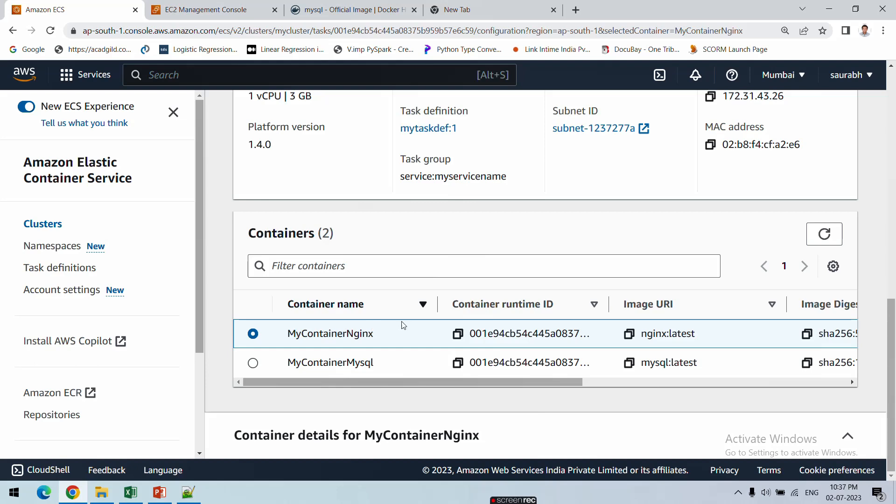
- Copy the task's public IP and enter it as the address in the empty browser tab
scroll(452, 230, up, 2)
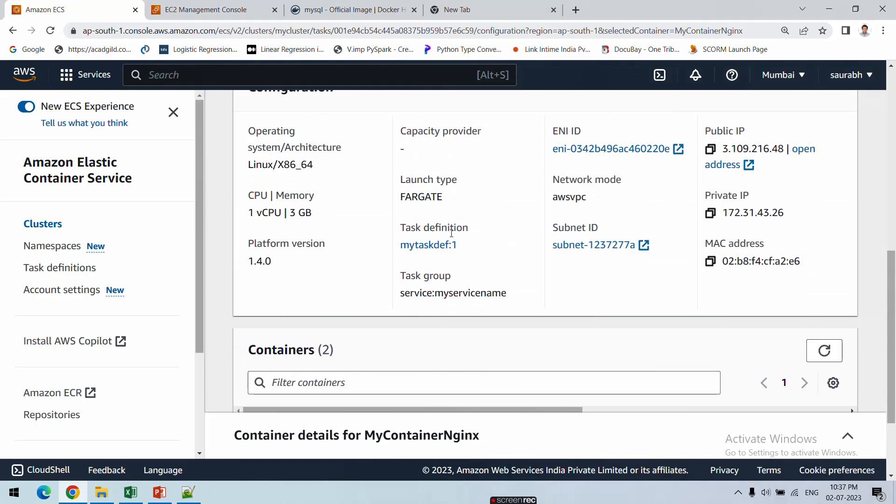
click(710, 148)
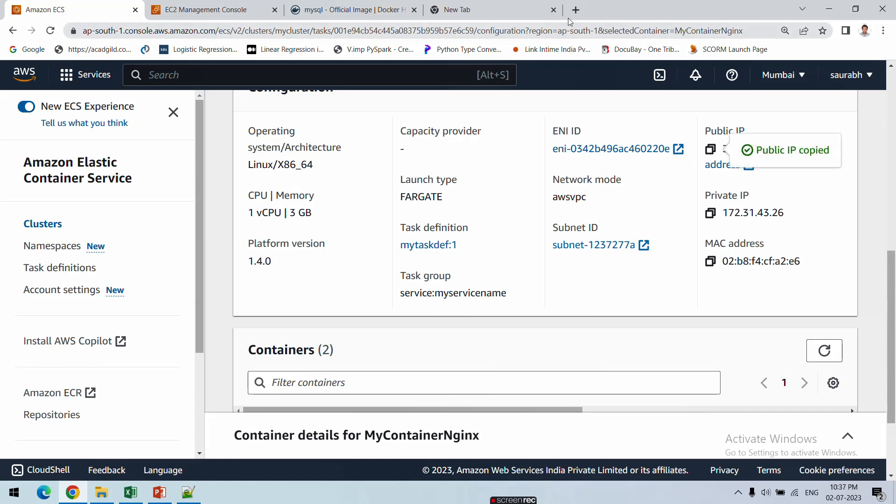
click(470, 6)
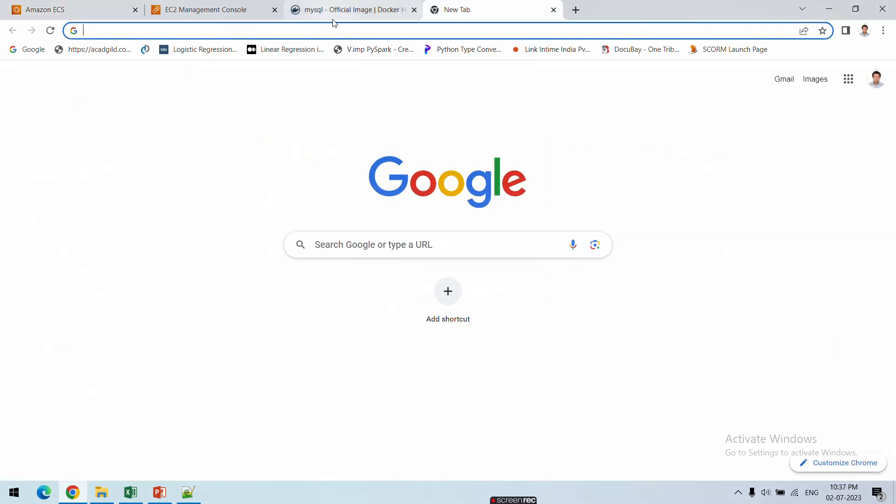
key(ctrl+v)
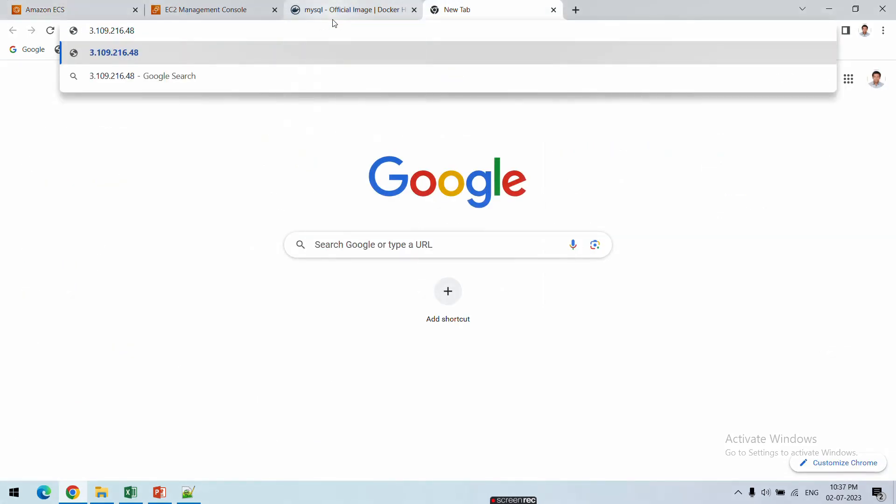
- Check the nginx container port in the Notepad++ notes, and load the public IP in Chrome with port 80 appended
click(193, 495)
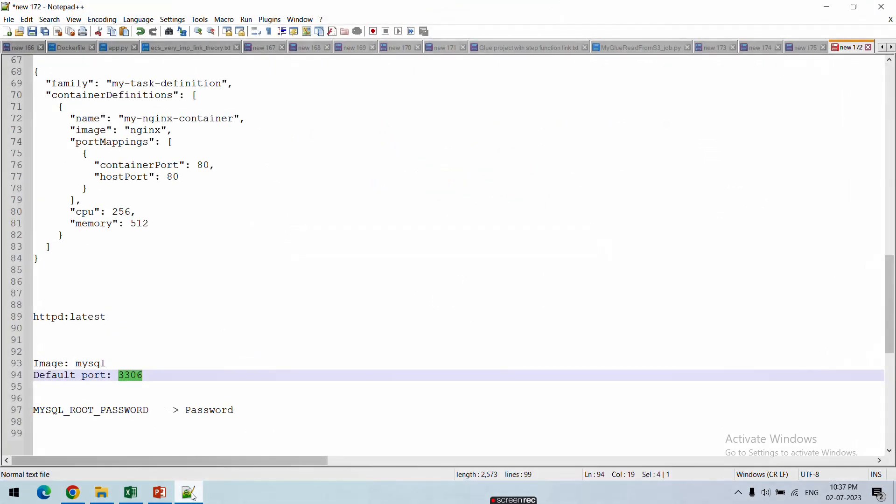
double_click(204, 166)
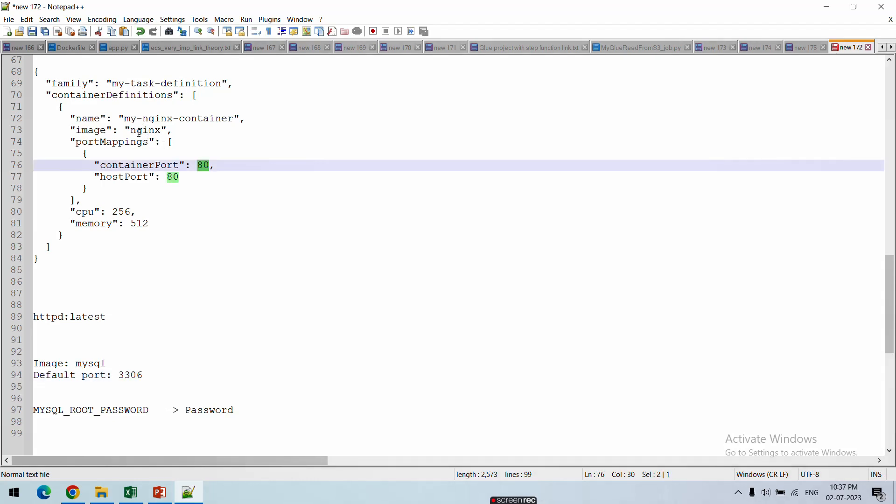
click(194, 491)
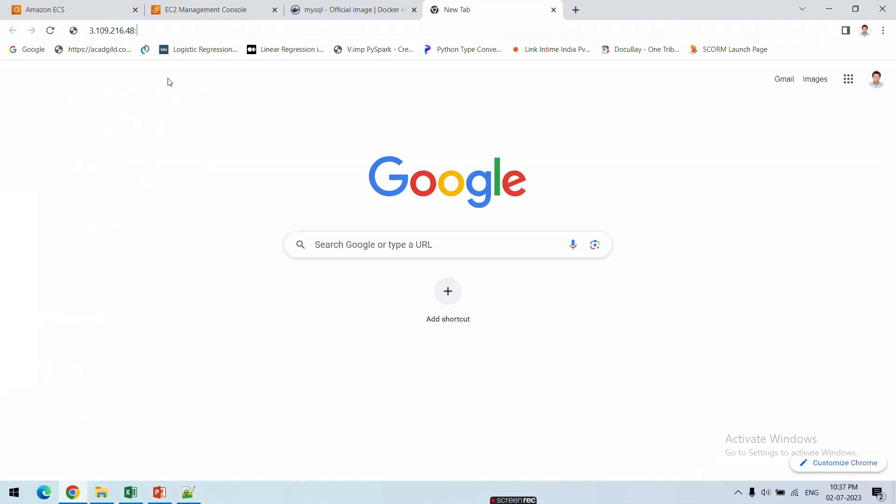
text(:80)
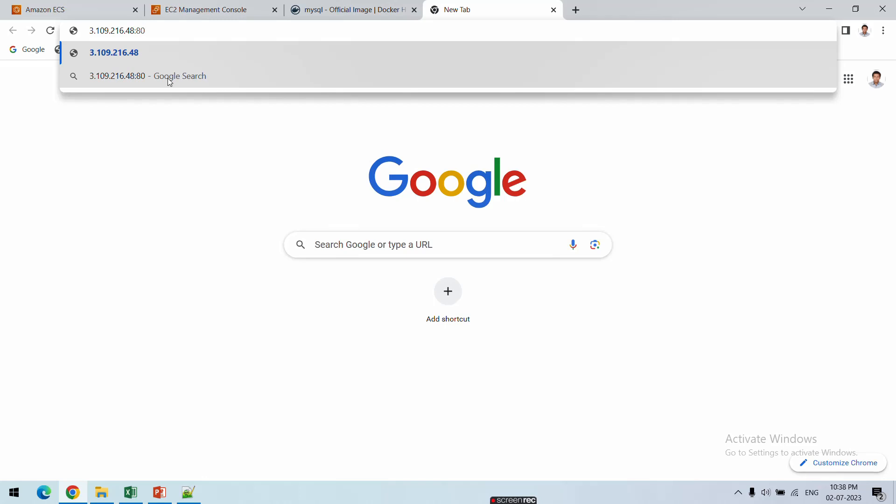
key(Return)
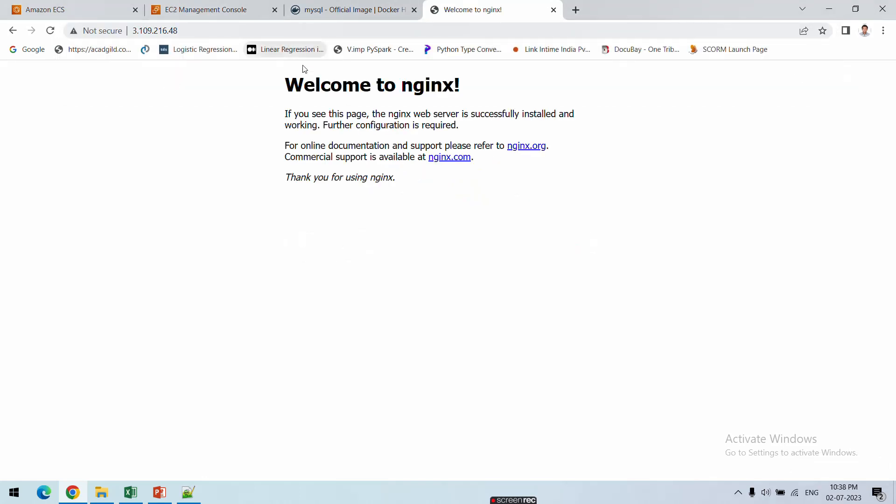
- Highlight the text of the nginx welcome page from its heading to the closing line
drag(283, 84, 450, 91)
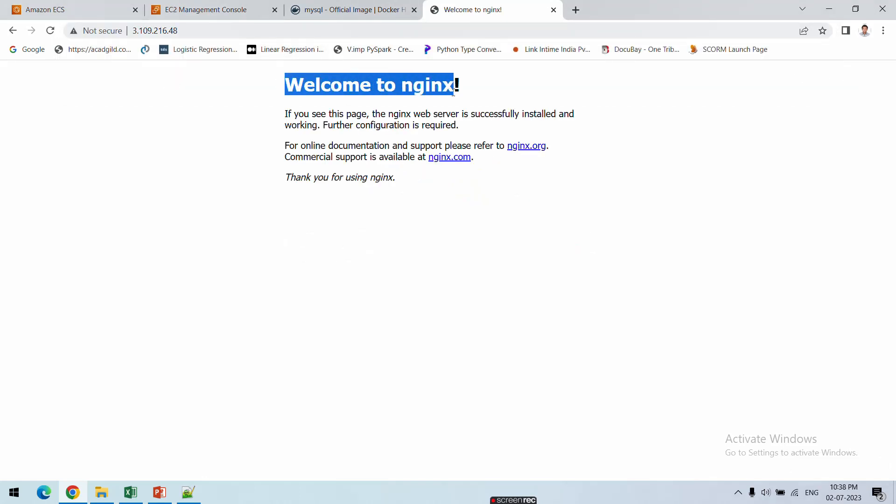
click(286, 94)
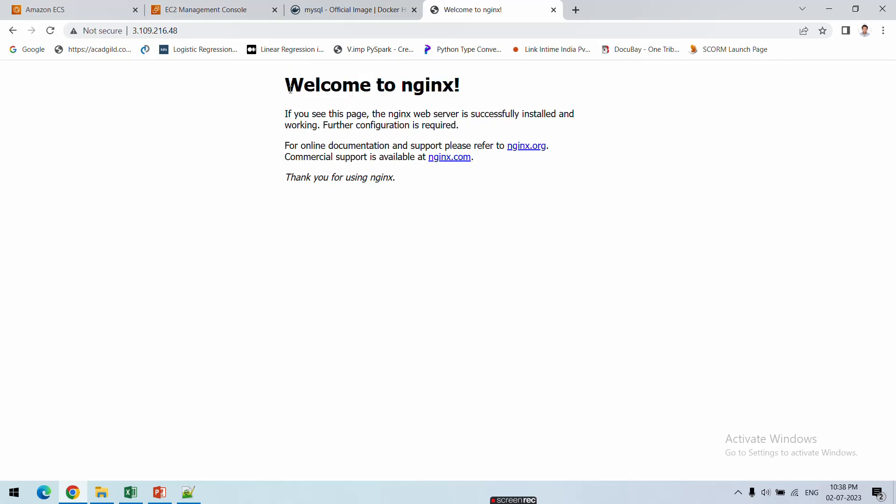
drag(285, 84, 398, 177)
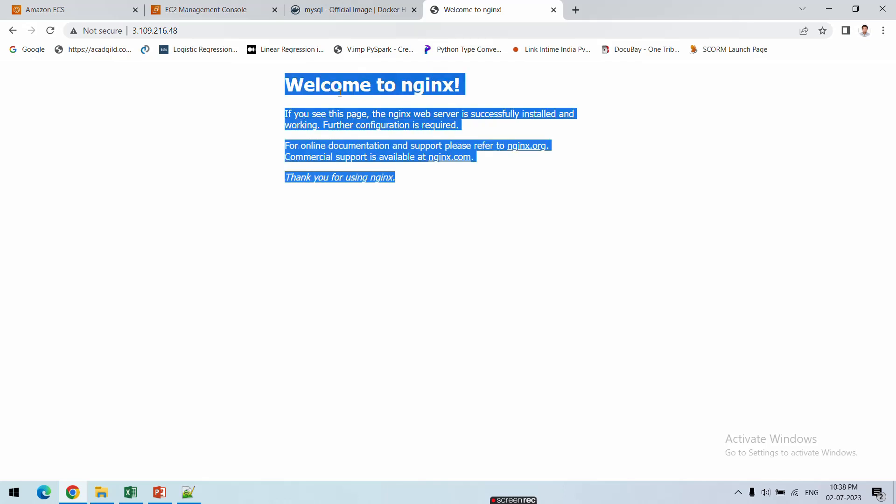
- Return to the Amazon ECS task page to review its configuration and containers, and go back to the nginx welcome page
click(249, 4)
click(347, 6)
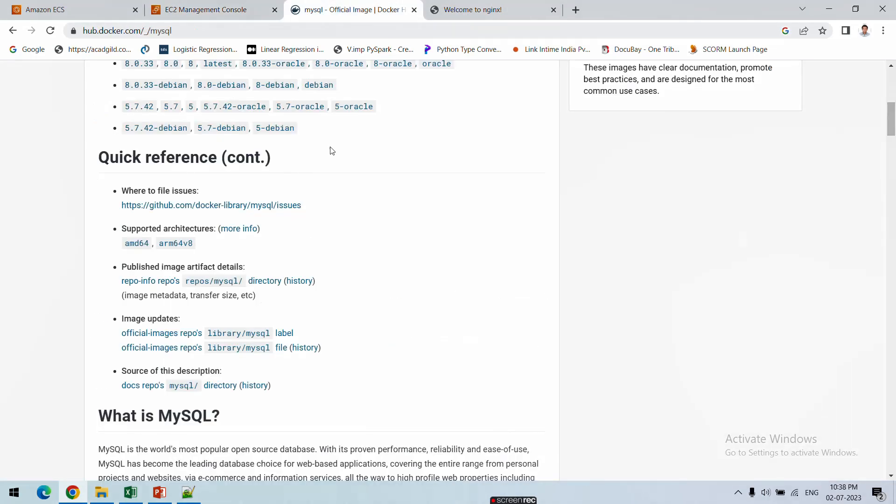
click(80, 5)
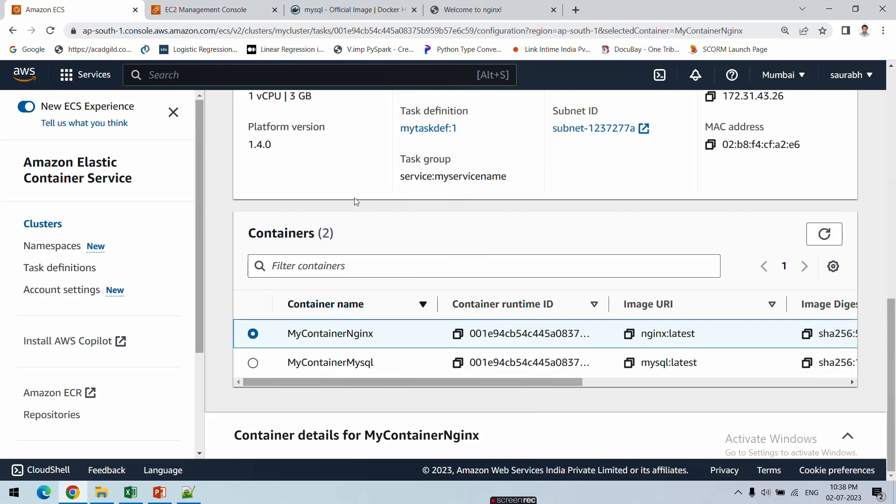
scroll(332, 187, up, 1)
scroll(332, 187, up, 4)
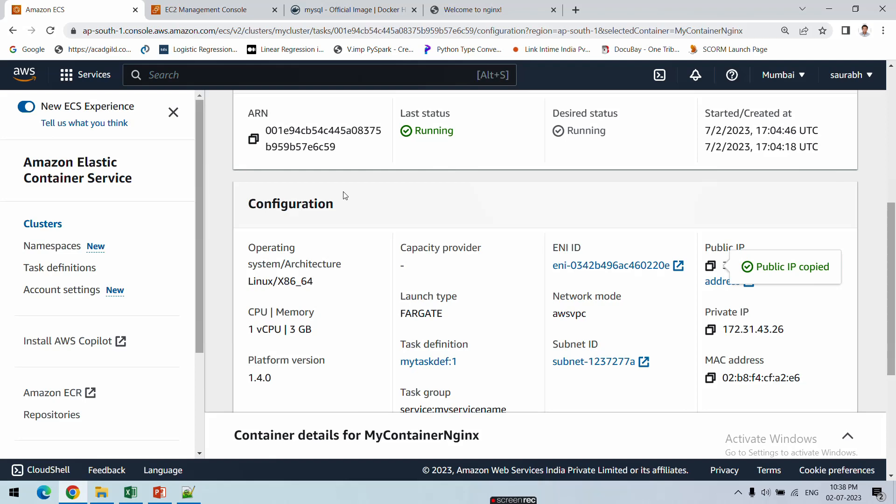
scroll(344, 196, down, 5)
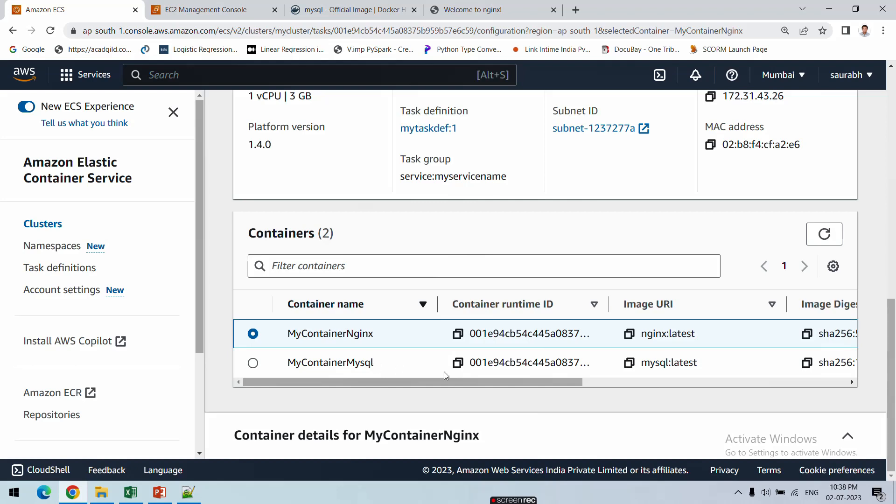
click(495, 4)
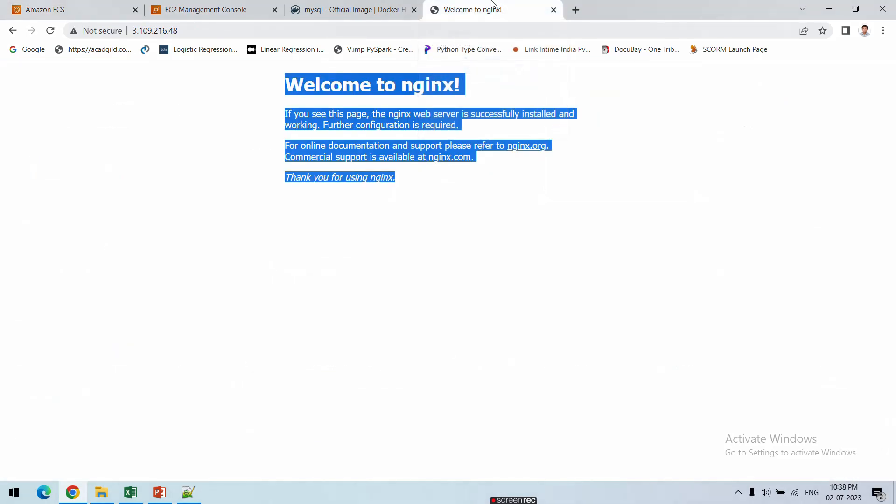
- Glance at the mysql Docker Hub page and the EC2 inbound rules, and return to the Amazon ECS task page
click(345, 11)
click(210, 7)
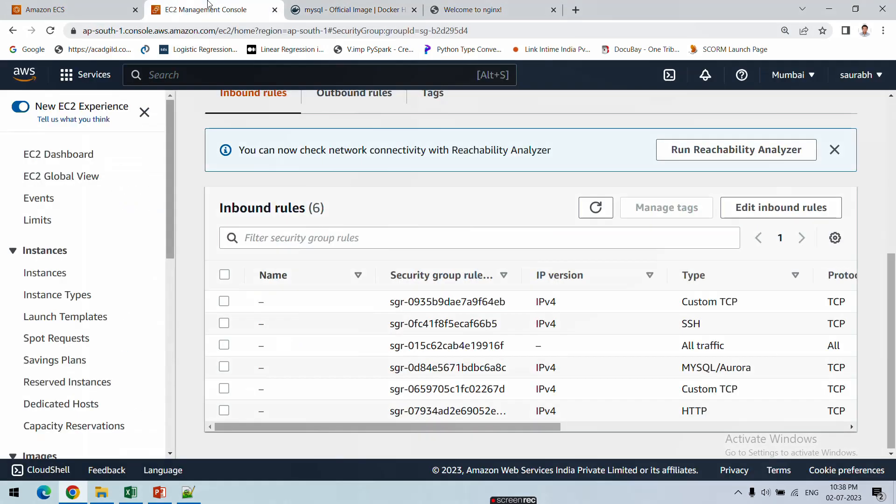
click(65, 8)
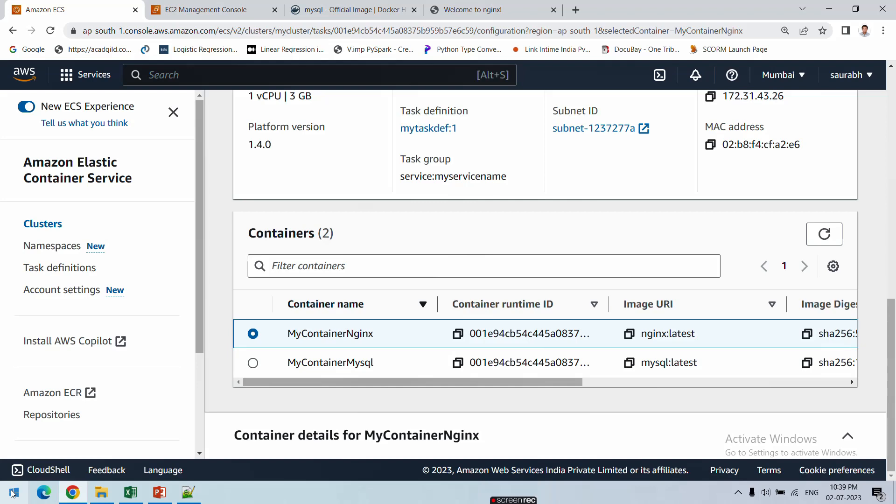
- Launch MySQL Workbench 8.0 CE and maximize its window
click(13, 493)
text(my)
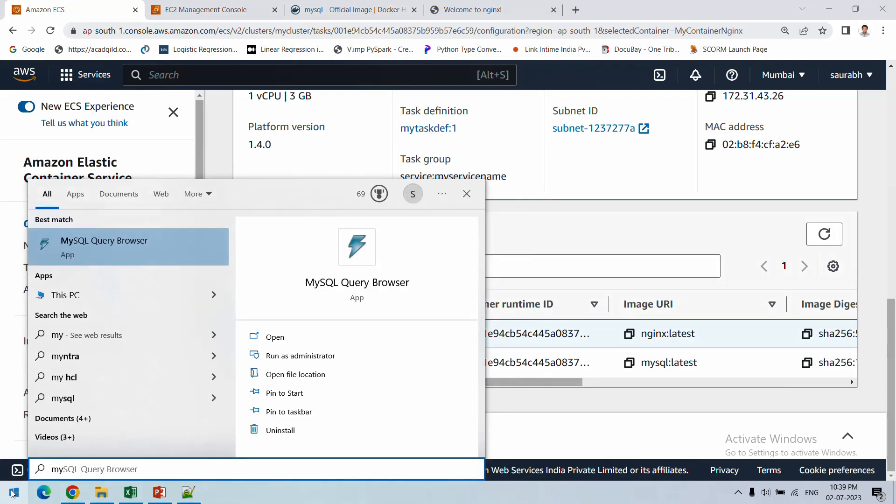
text(sql)
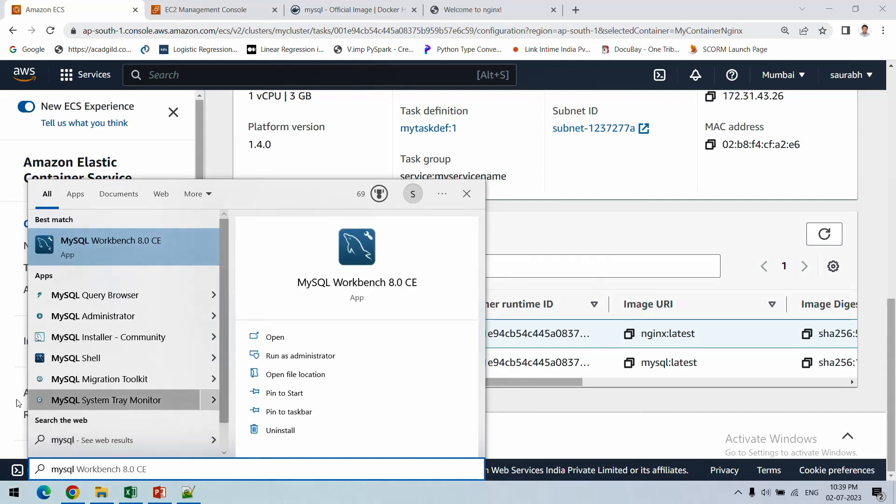
click(127, 253)
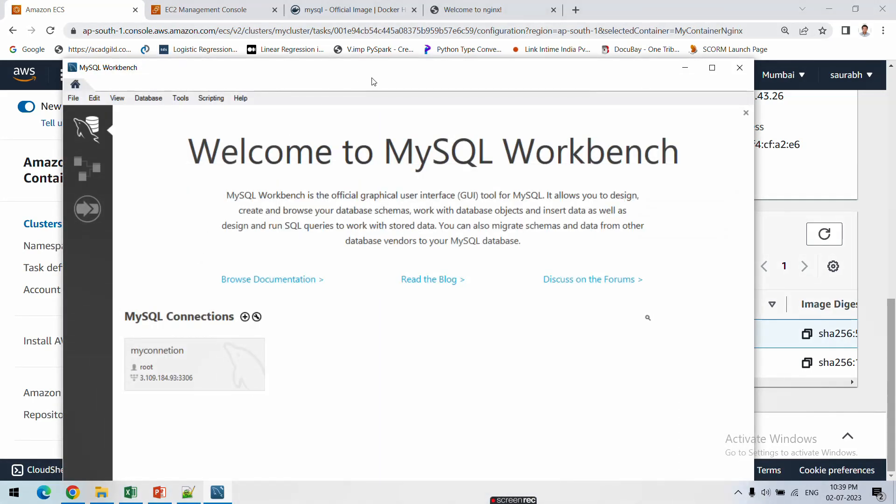
click(704, 70)
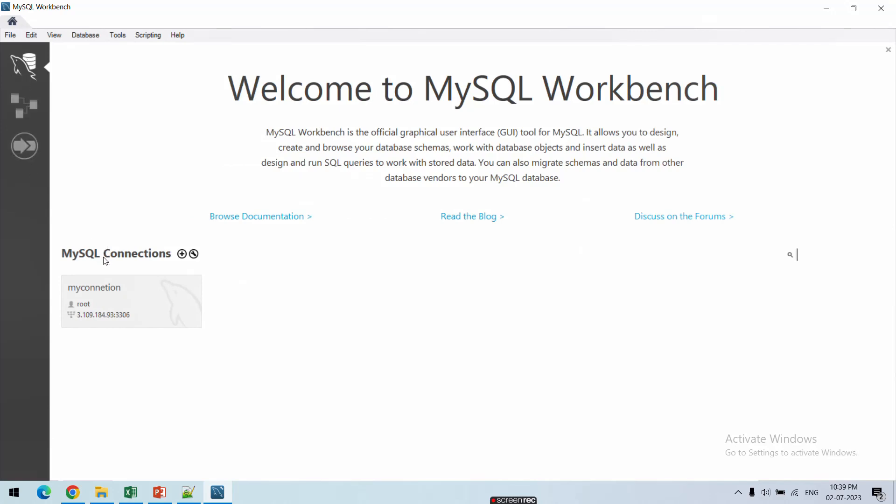
- Start a new MySQL connection and name it mymysqlconnect
click(182, 254)
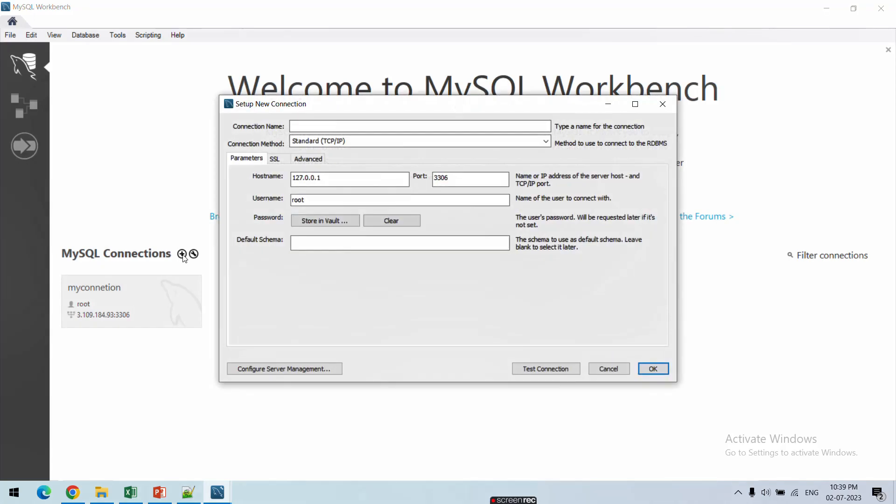
drag(299, 99, 285, 91)
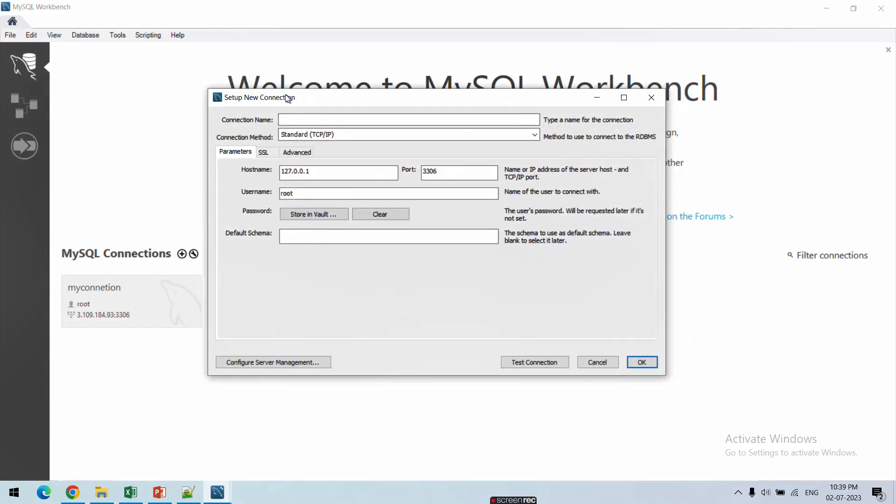
click(304, 118)
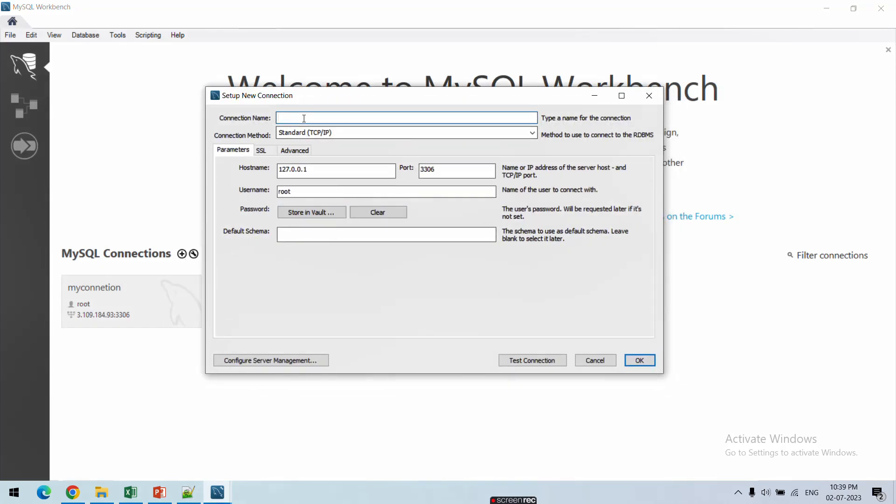
text(mymysqlconnect)
- Select MyContainerMysql on the ECS task page in Chrome, and set the task's public IP 3.109.216.48 as the connection's hostname in MySQL Workbench
click(321, 171)
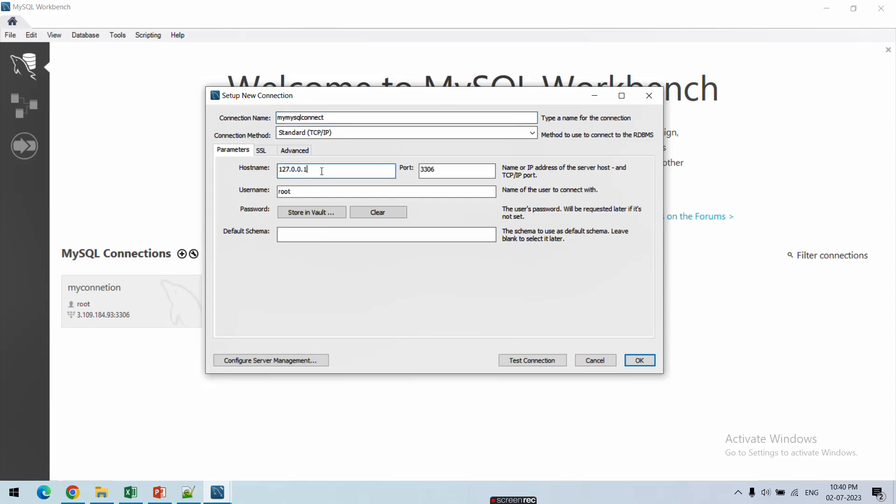
drag(322, 170, 278, 170)
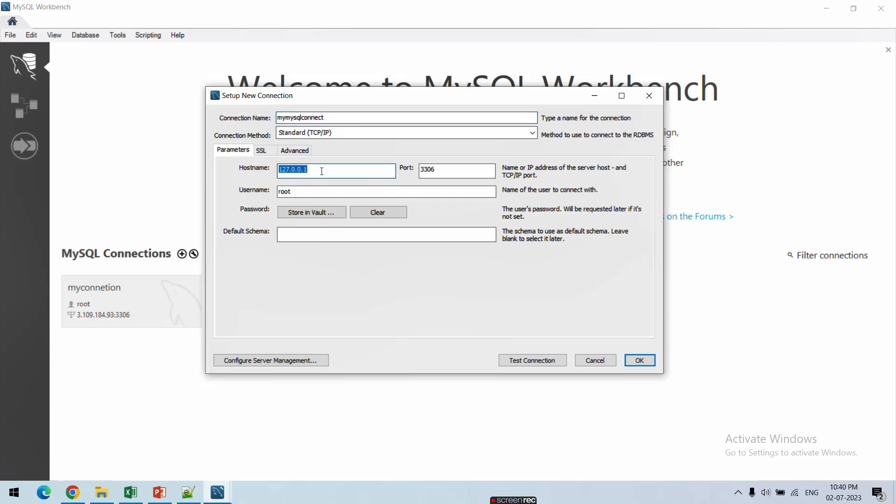
click(72, 493)
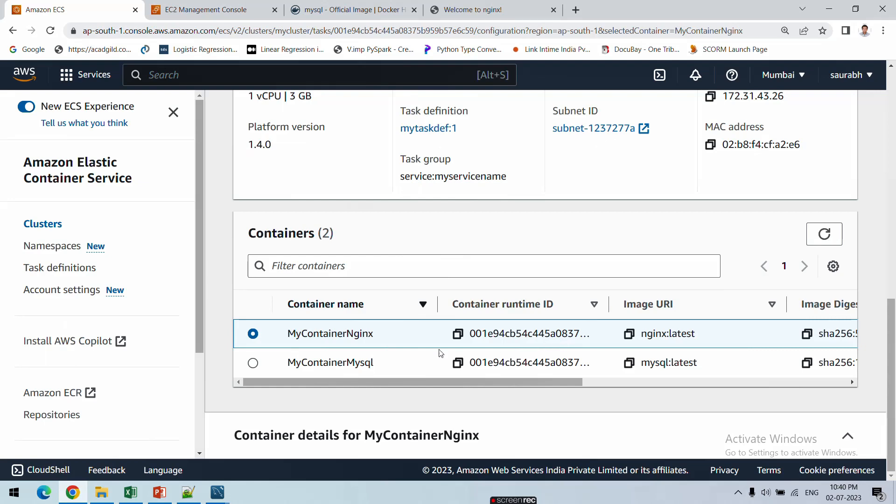
click(253, 364)
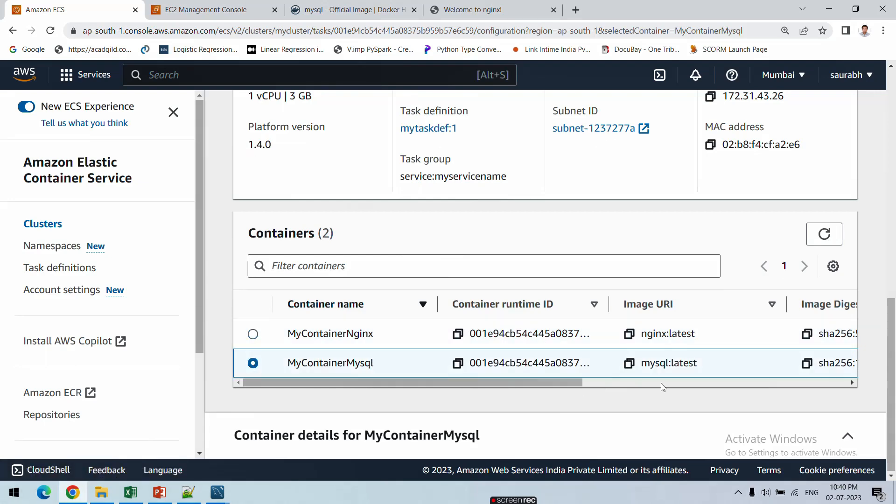
scroll(636, 258, up, 4)
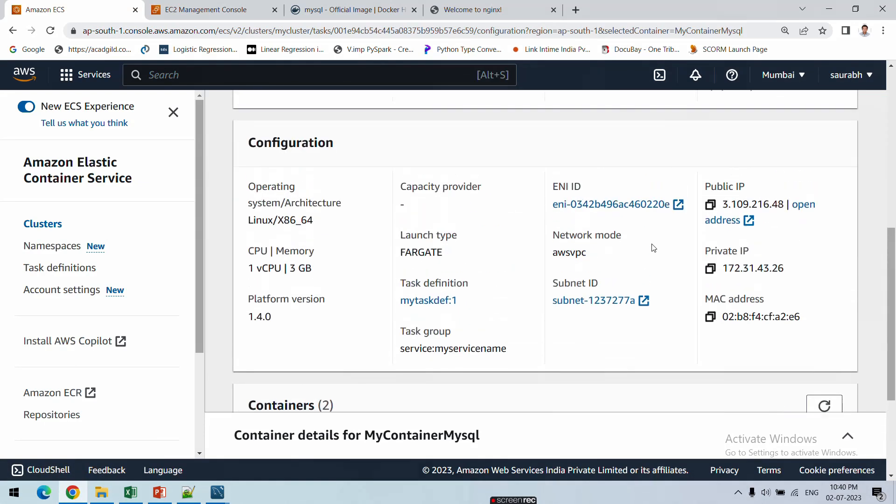
click(711, 210)
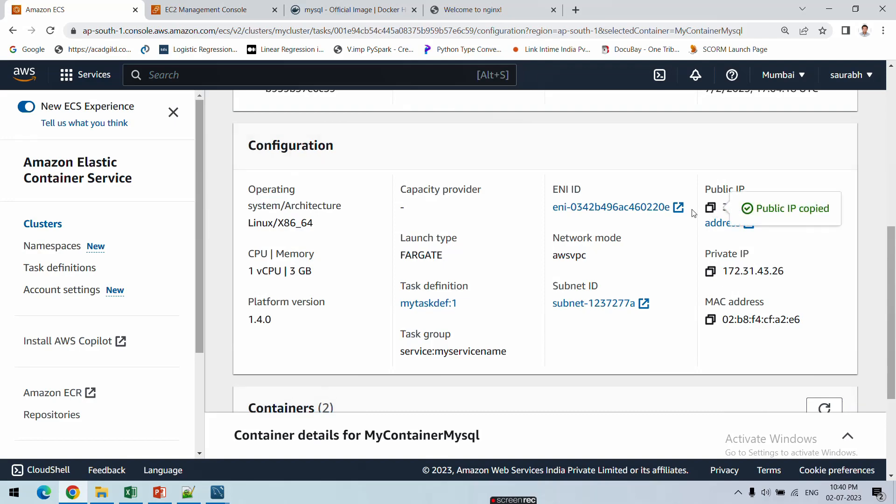
click(219, 494)
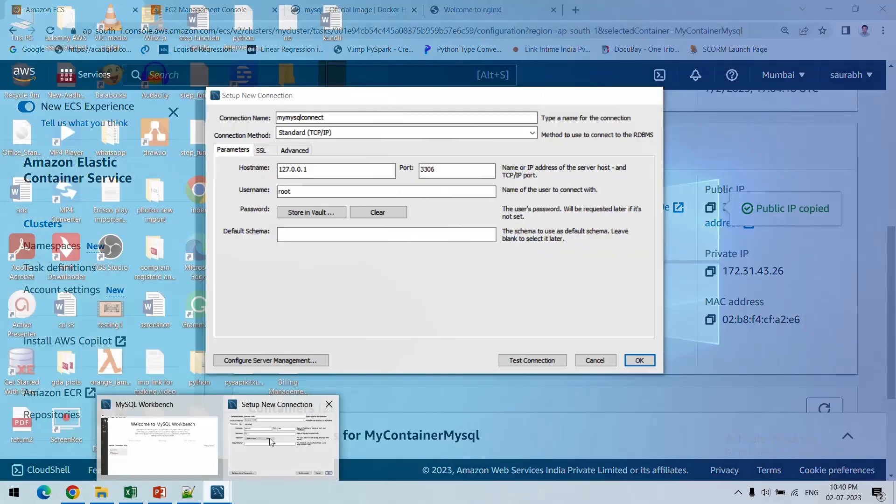
click(270, 438)
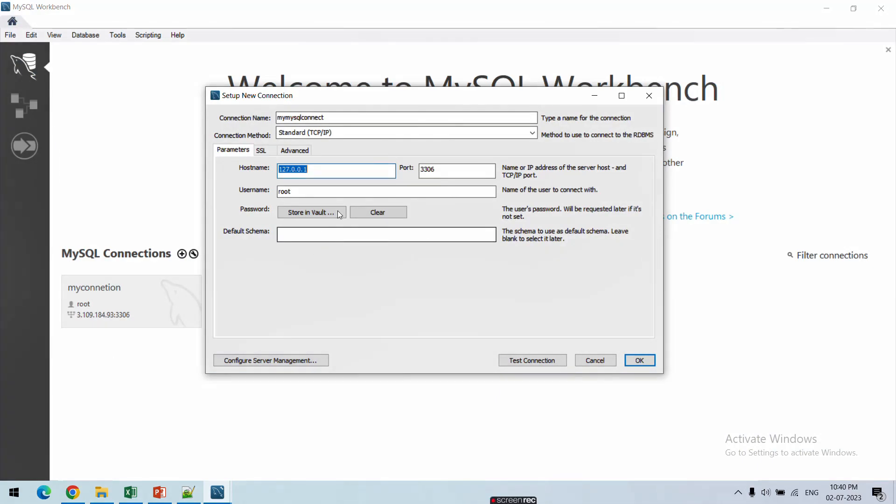
click(331, 166)
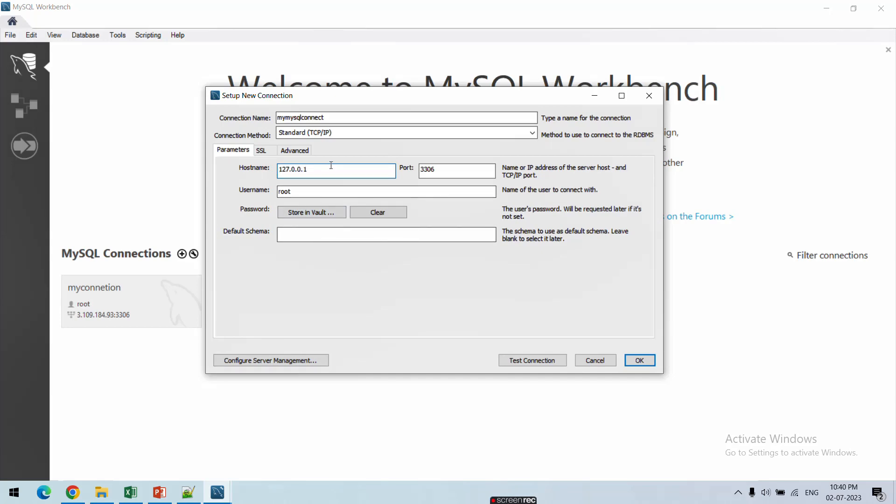
double_click(300, 169)
key(ctrl+v)
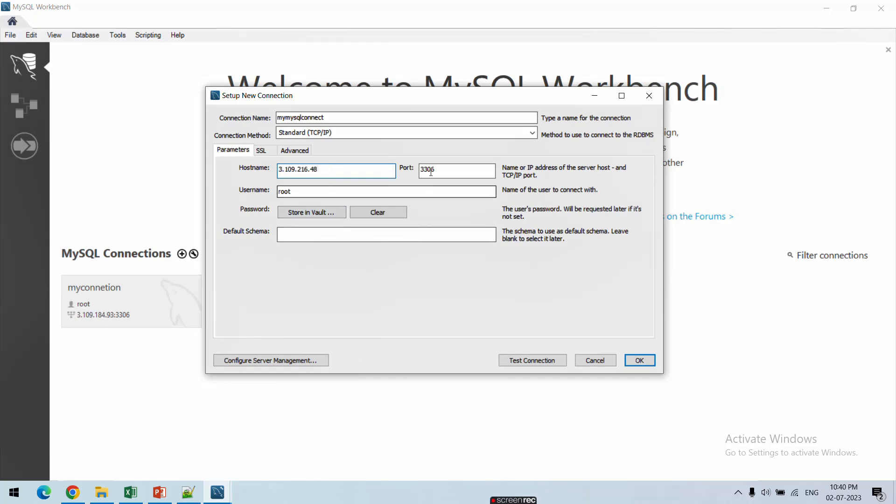
- Check the connection's port and username, and store the root account's password in the vault
double_click(438, 169)
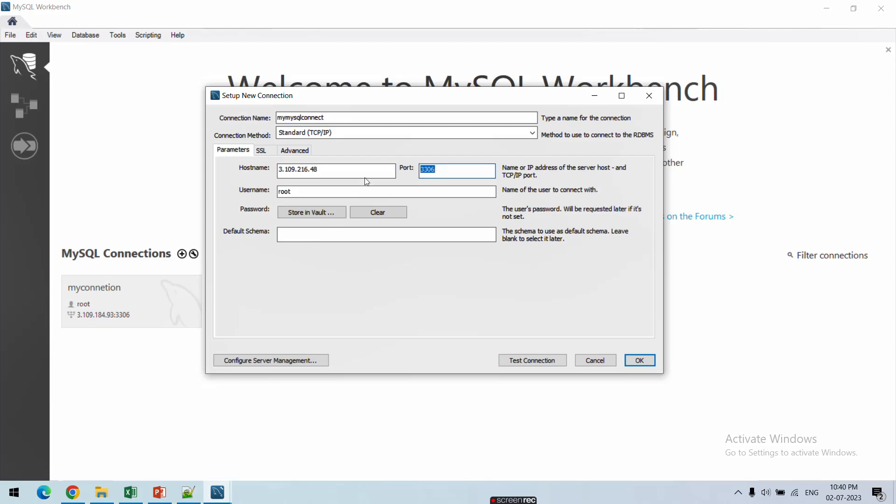
double_click(304, 191)
click(303, 191)
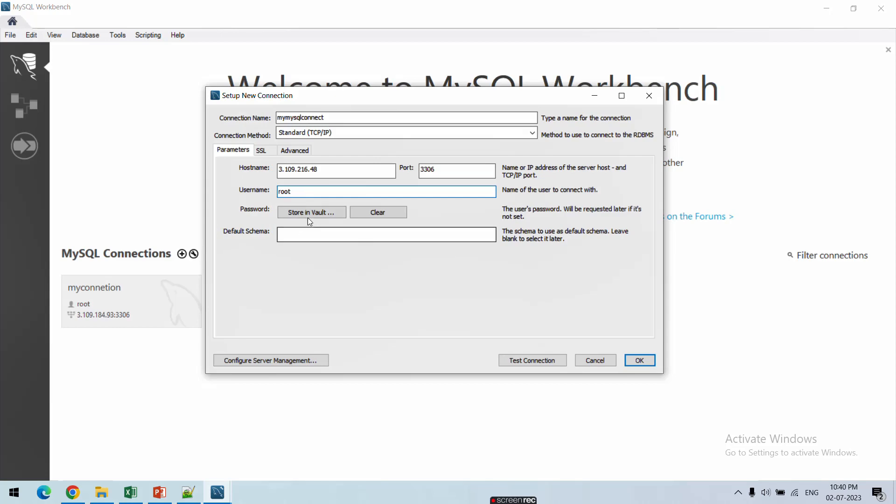
click(309, 213)
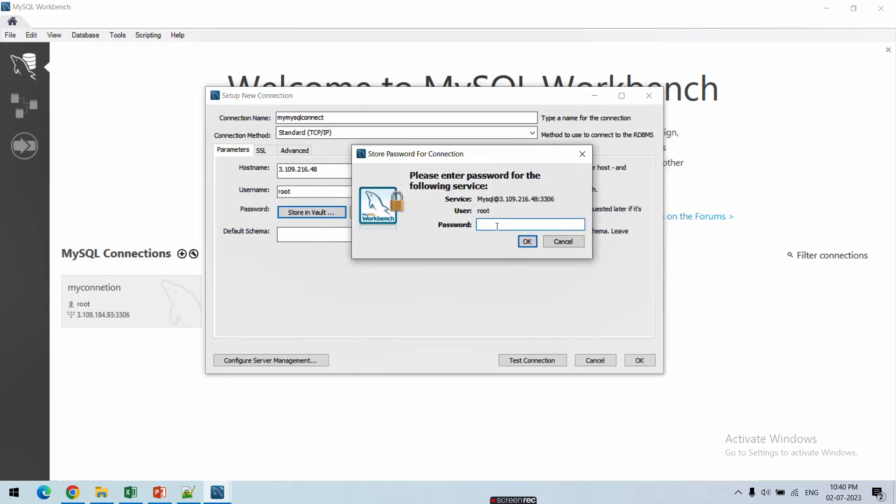
text(********)
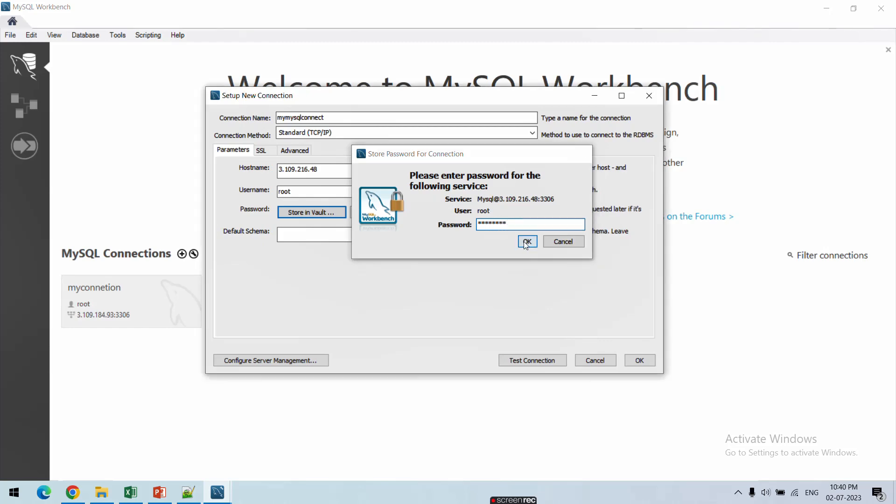
click(524, 241)
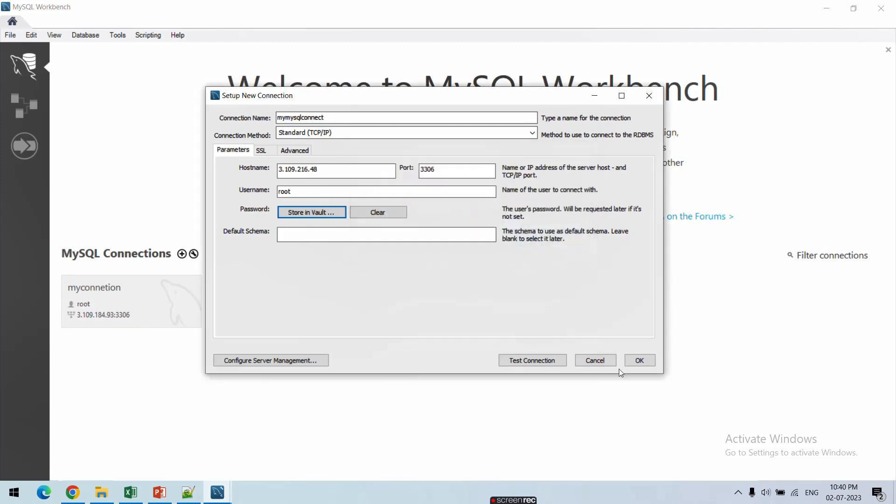
- Test and save the mymysqlconnect connection, and open it in the SQL editor
click(539, 361)
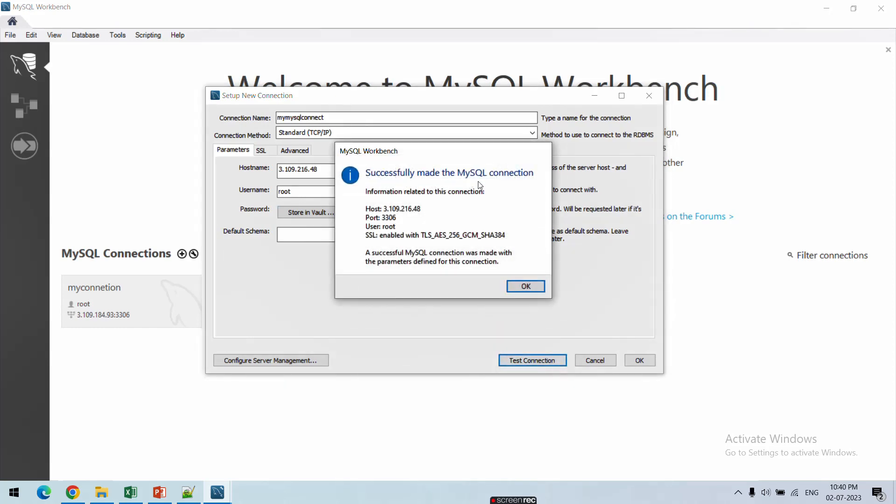
click(522, 282)
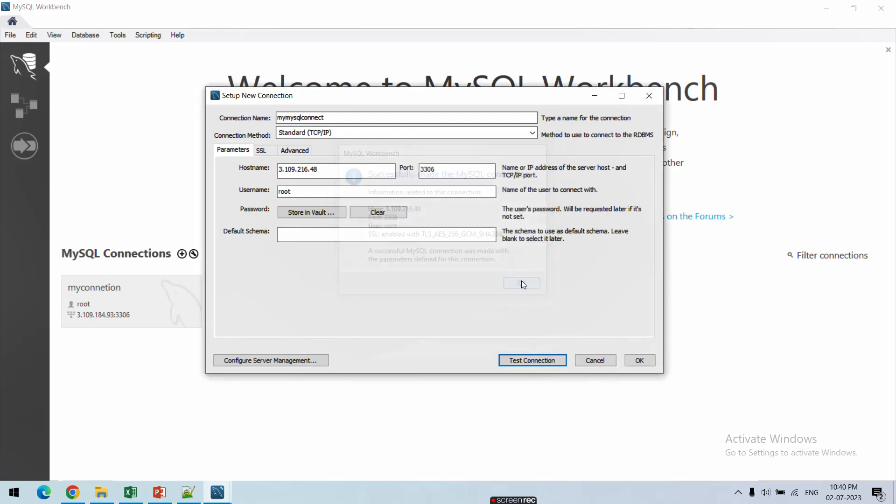
click(637, 360)
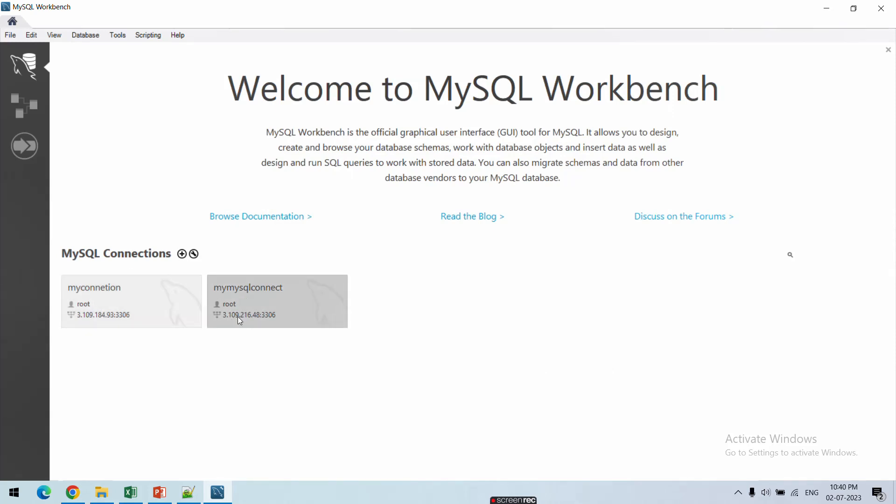
click(273, 304)
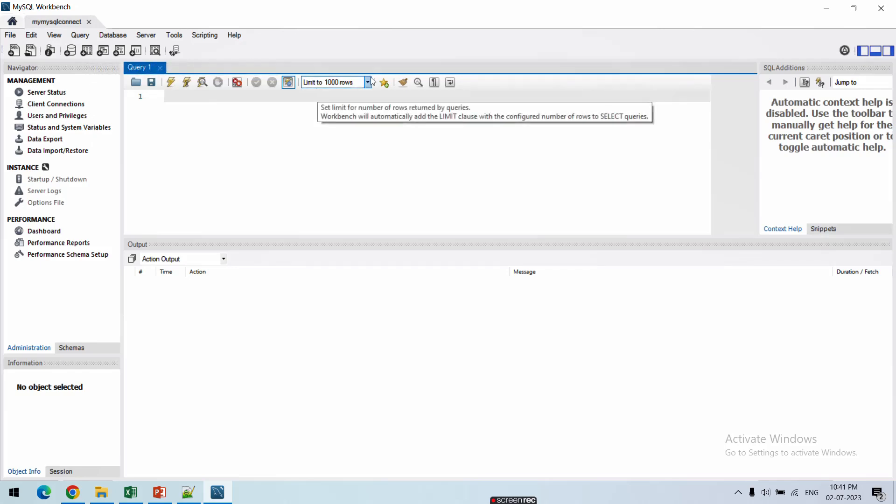
- Return to the ECS task page in Chrome and examine the task's log entries for the nginx and mysql containers
click(828, 11)
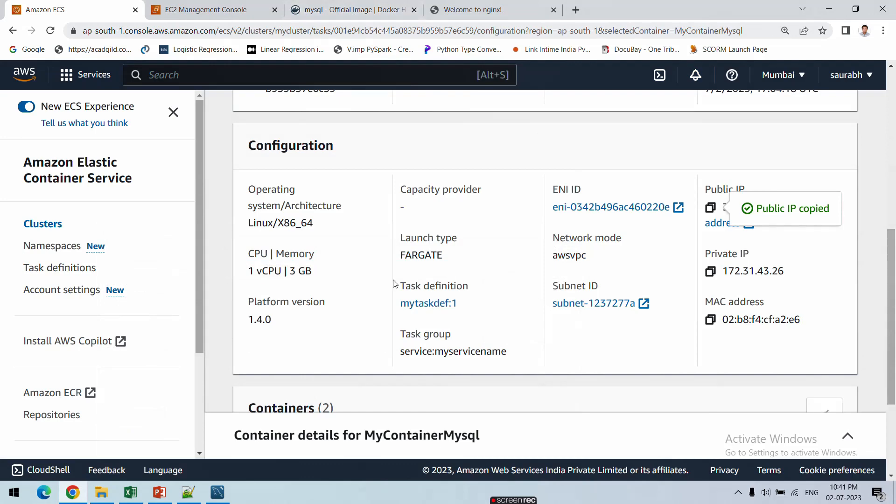
scroll(393, 283, down, 4)
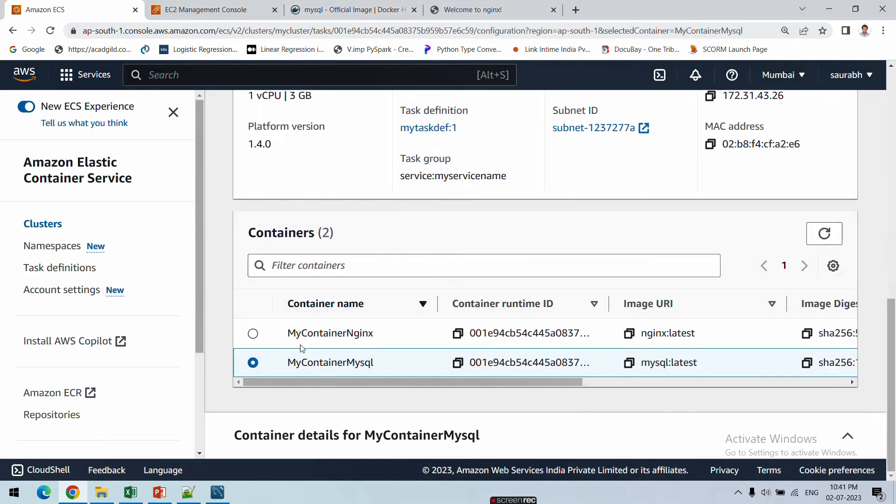
scroll(344, 250, up, 10)
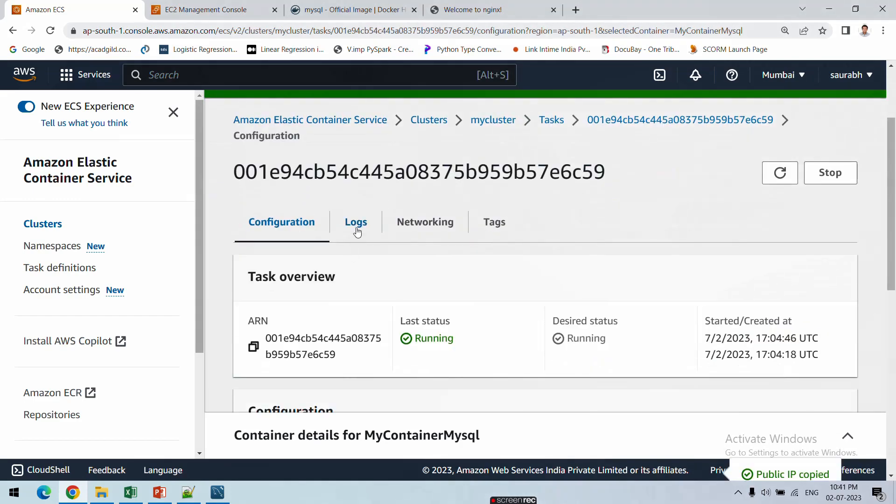
click(357, 228)
scroll(362, 254, down, 4)
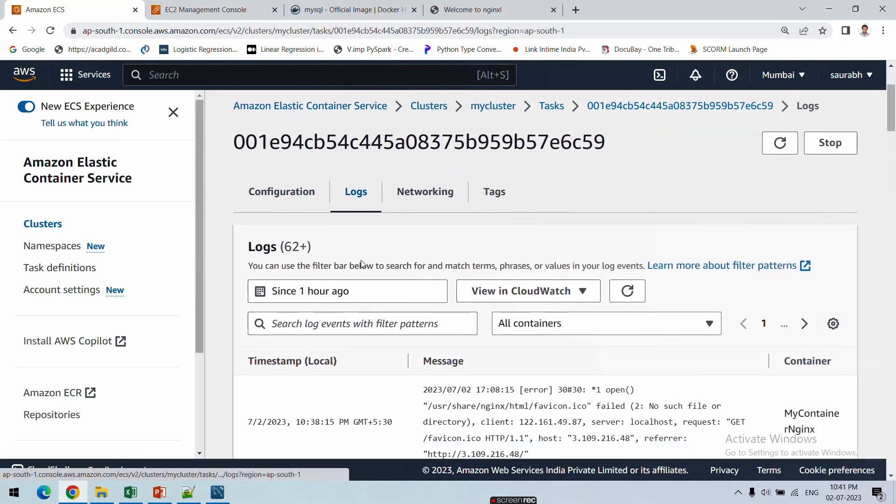
scroll(492, 320, down, 1)
scroll(482, 330, down, 2)
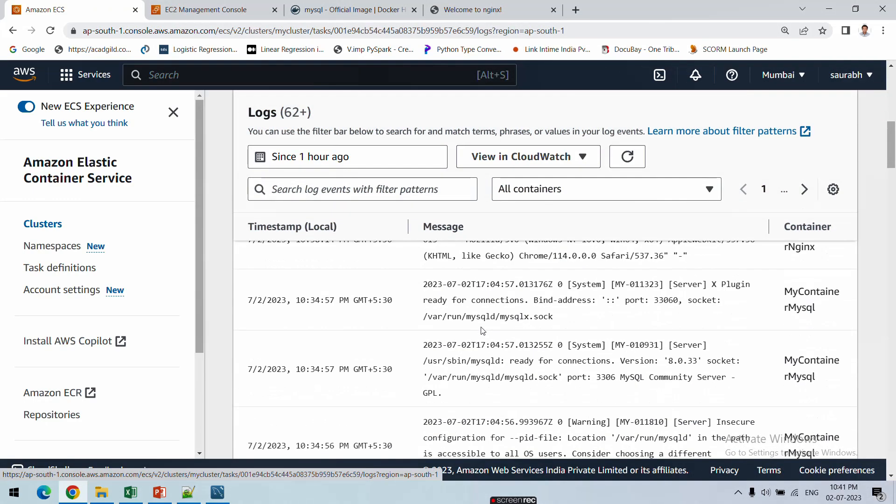
scroll(455, 326, up, 6)
scroll(455, 327, down, 6)
scroll(456, 330, down, 5)
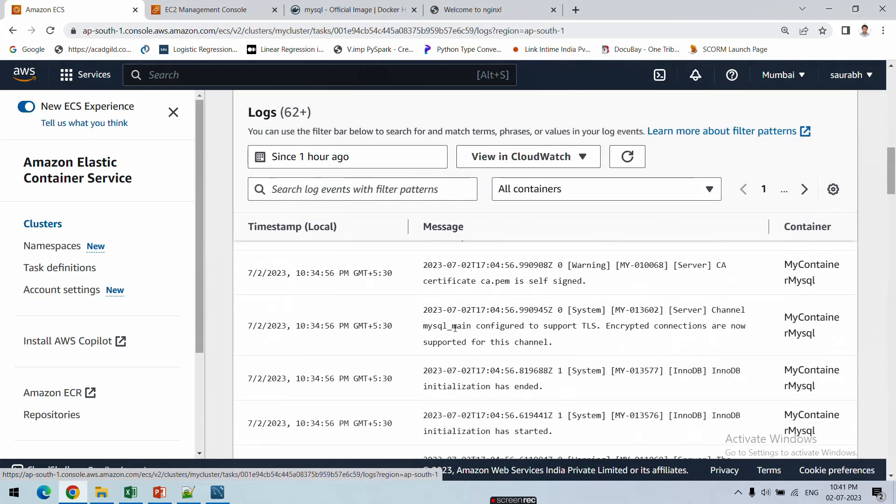
- Open the nginx container's /ecs/mytaskdef log stream in CloudWatch, and filter the account's log groups by ecs
click(503, 161)
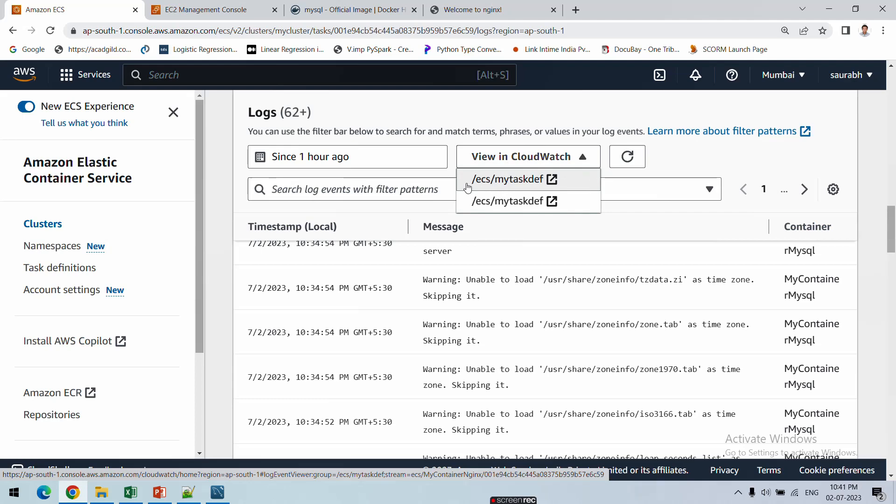
click(552, 182)
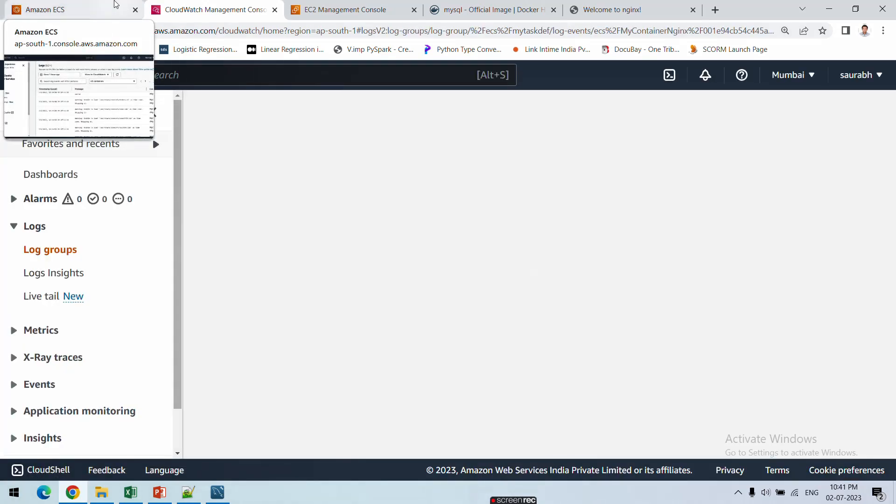
click(50, 251)
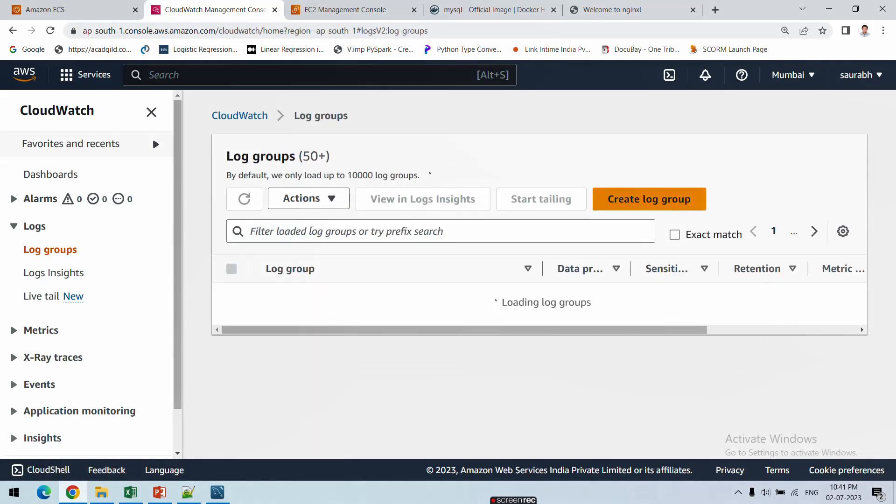
click(303, 234)
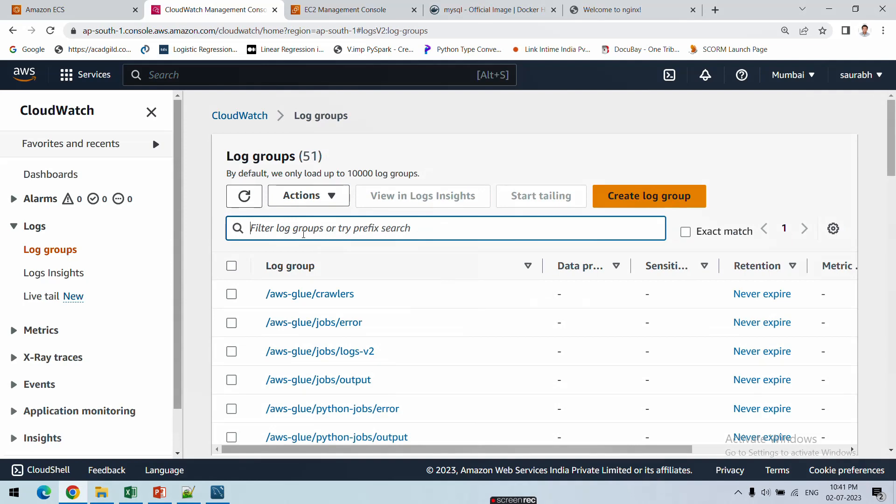
text(ecs)
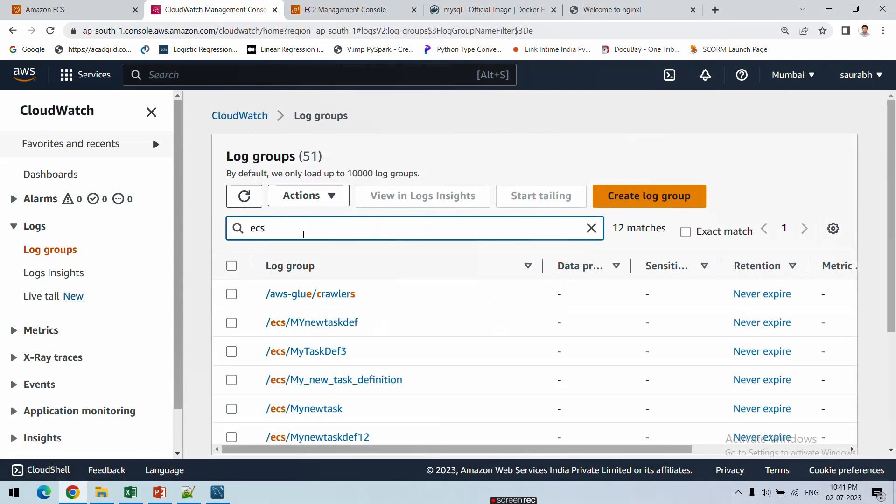
scroll(331, 335, down, 1)
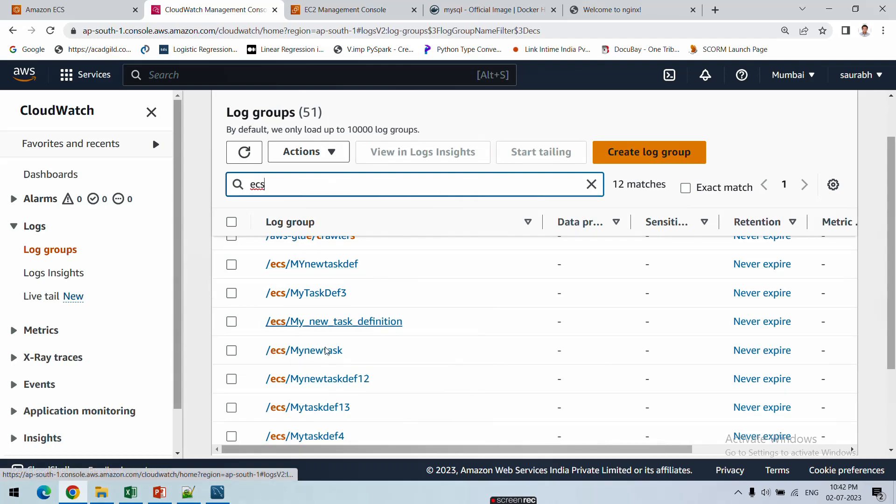
- Return to the ECS task page in the browser and open mycluster's services list
click(85, 5)
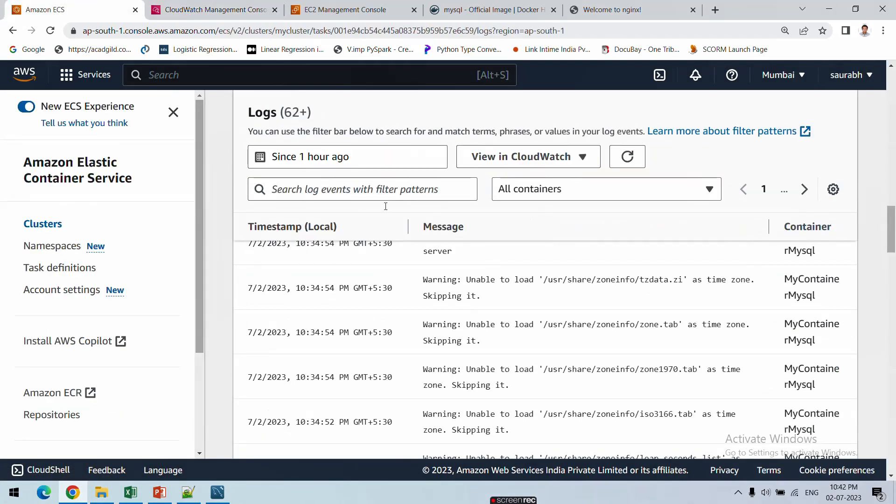
scroll(876, 272, up, 10)
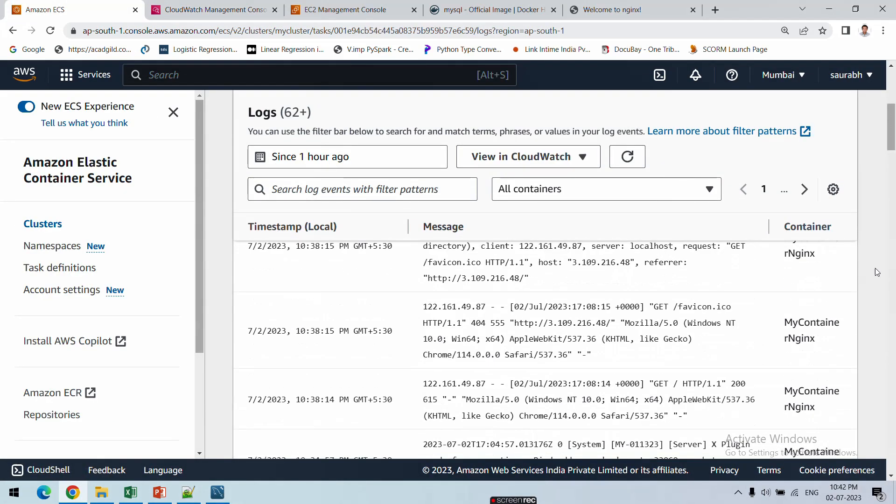
scroll(877, 272, up, 5)
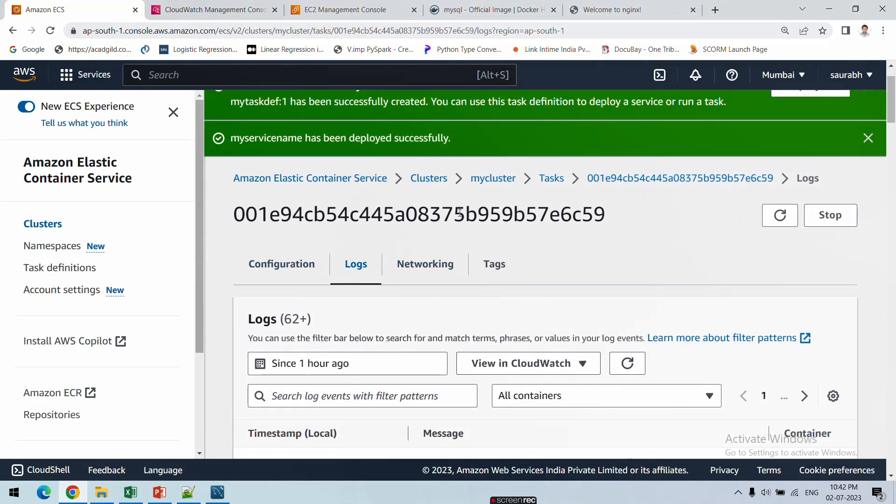
click(552, 181)
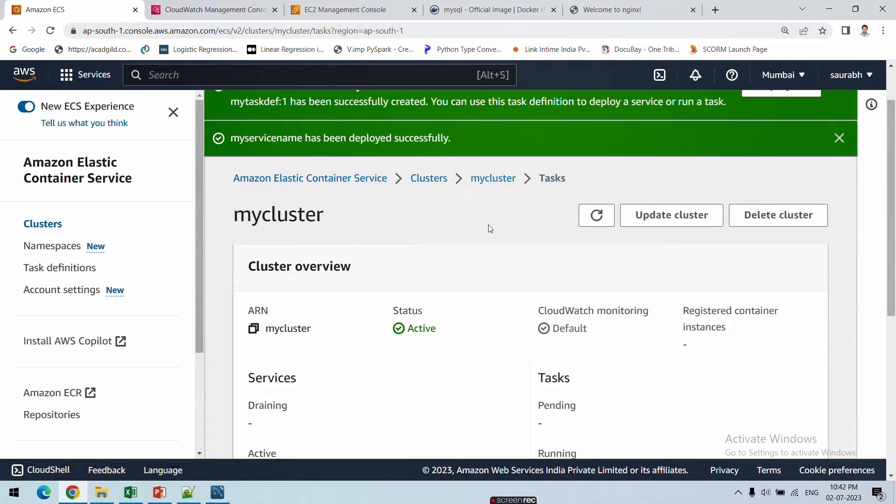
scroll(458, 292, down, 6)
click(275, 227)
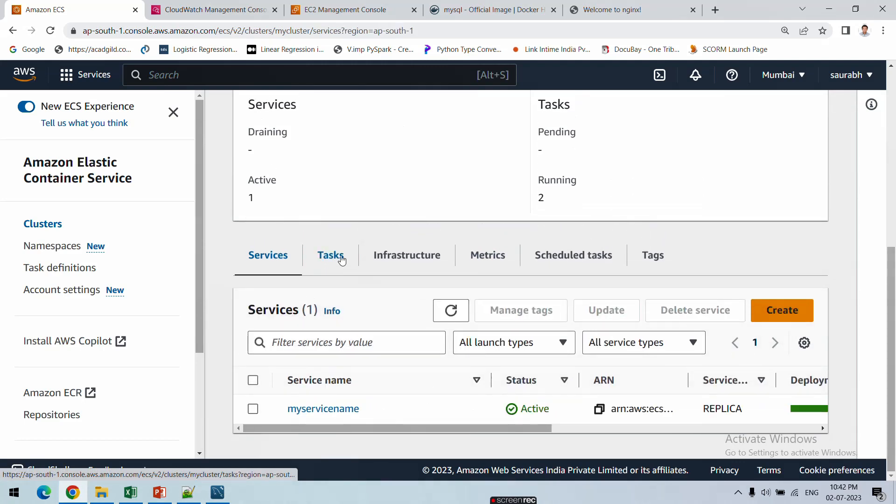
- Select both running mytaskdef tasks in mycluster and stop them, confirming the stop request
click(341, 259)
scroll(320, 308, down, 1)
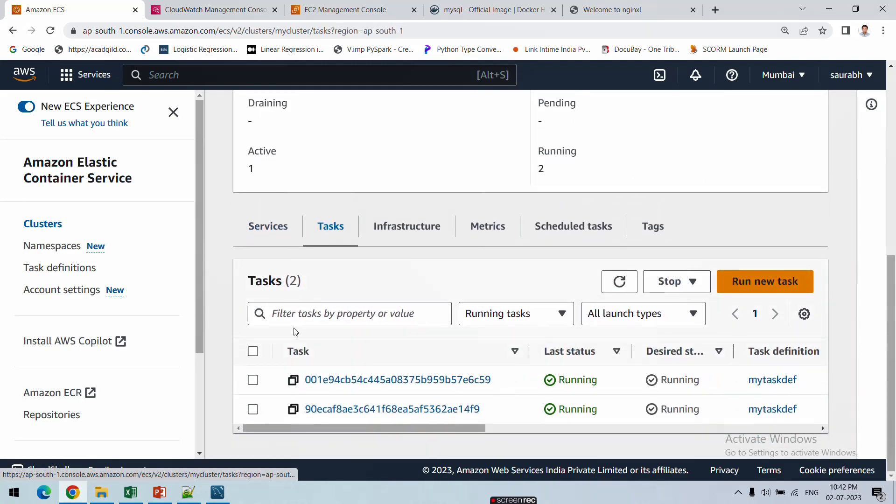
click(252, 352)
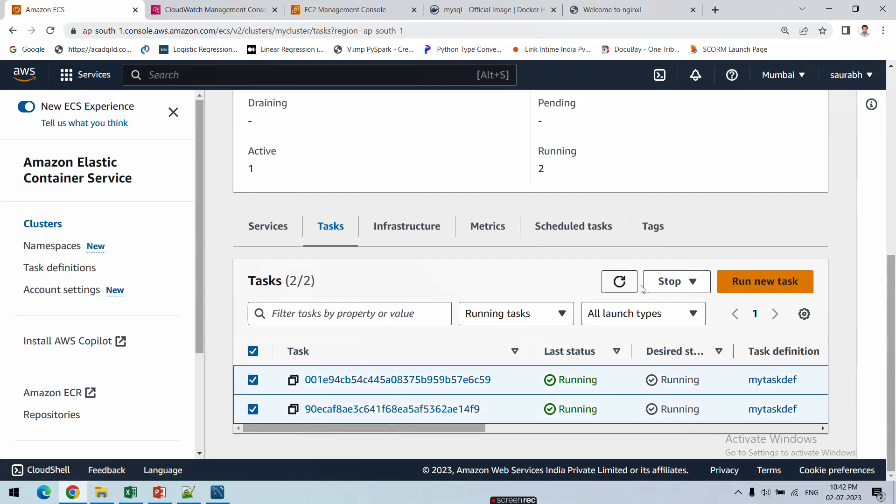
click(675, 289)
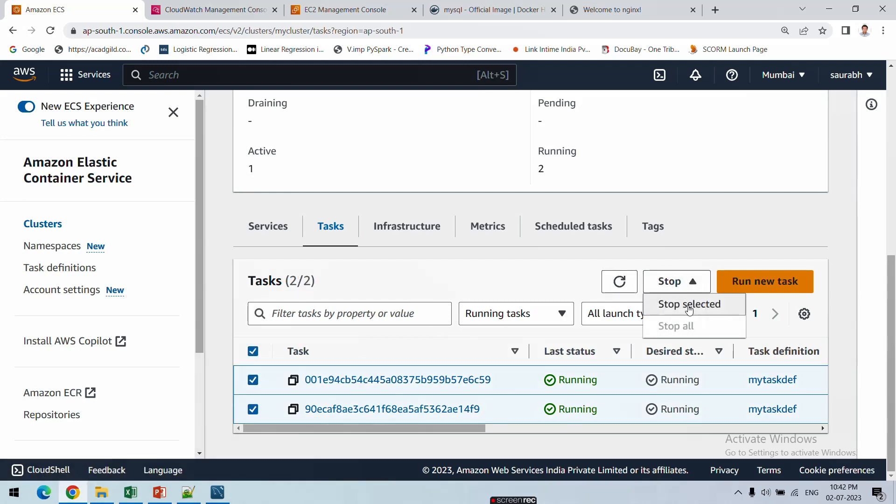
click(689, 306)
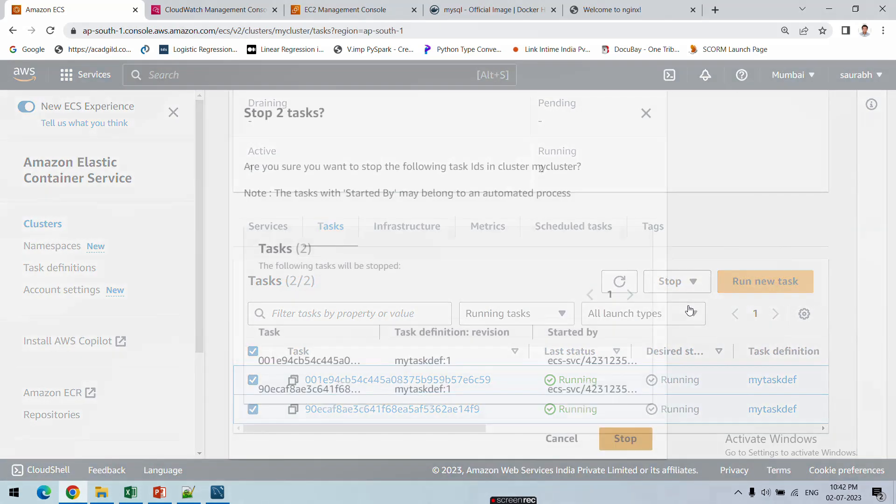
click(615, 433)
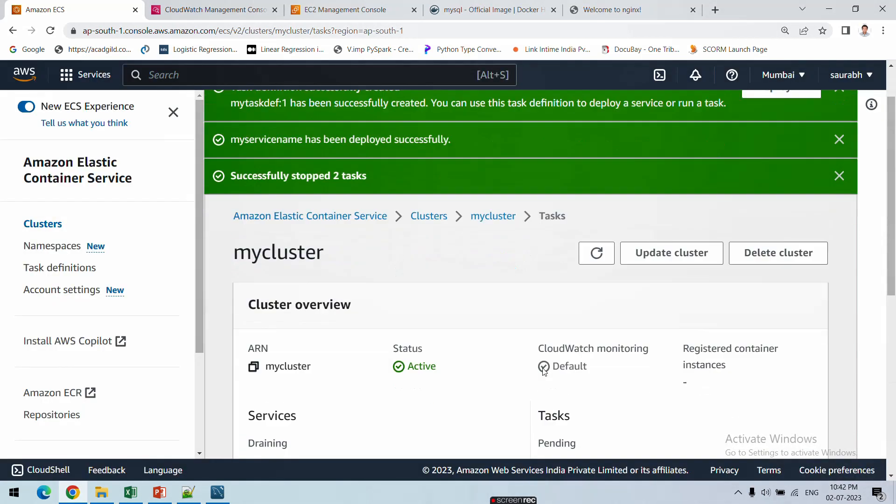
- Refresh mycluster's task list, and check its services and the replacement tasks
scroll(602, 345, down, 5)
click(615, 274)
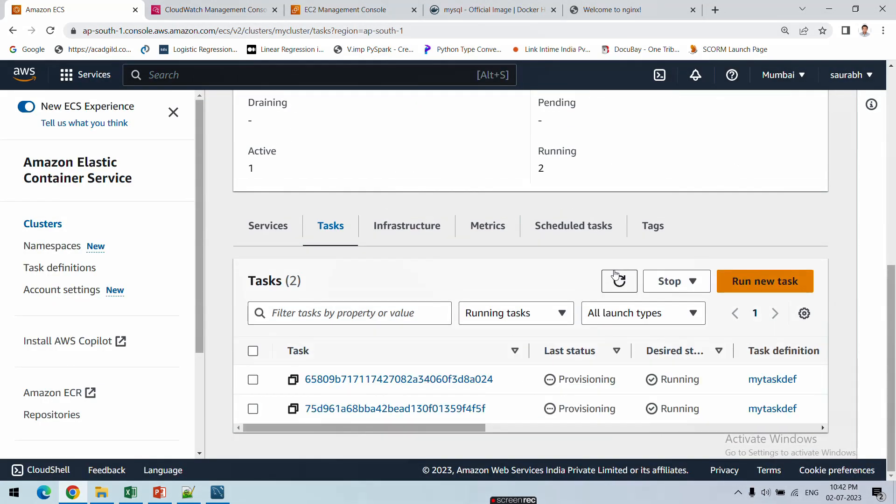
click(619, 281)
click(288, 231)
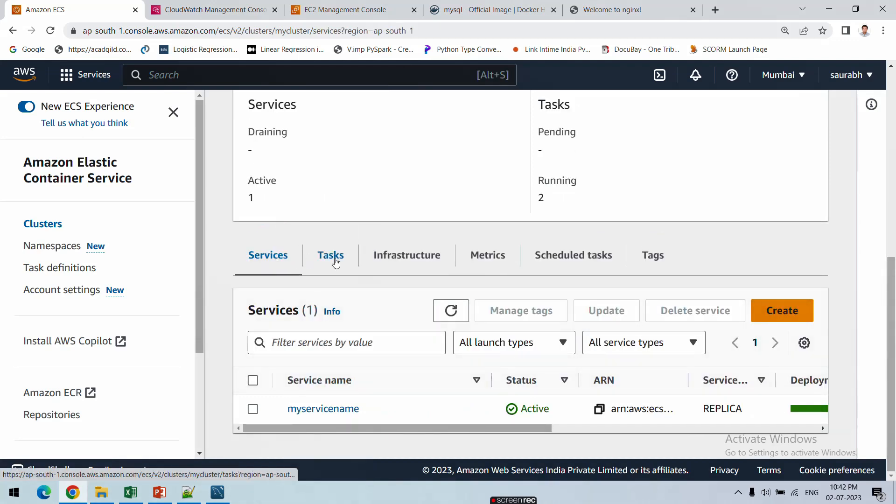
click(338, 262)
scroll(306, 360, down, 1)
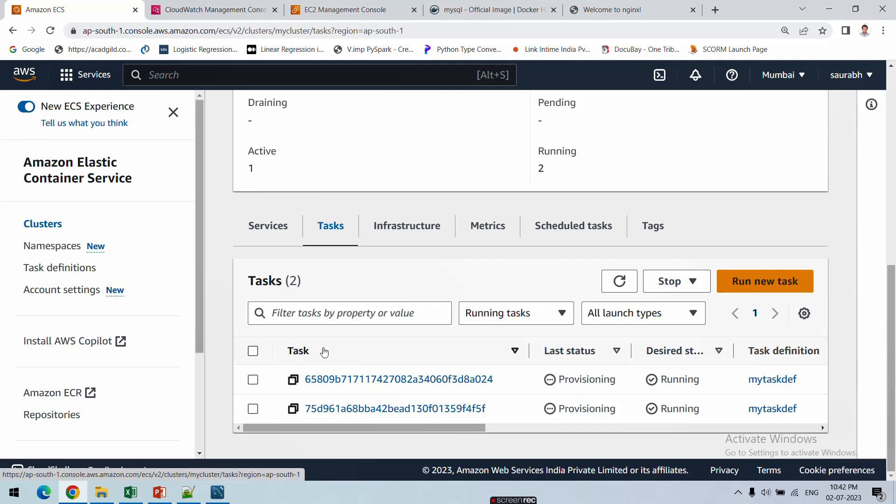
- Delete myservicename from mycluster with the Force delete service option, confirming with the word delete
click(279, 232)
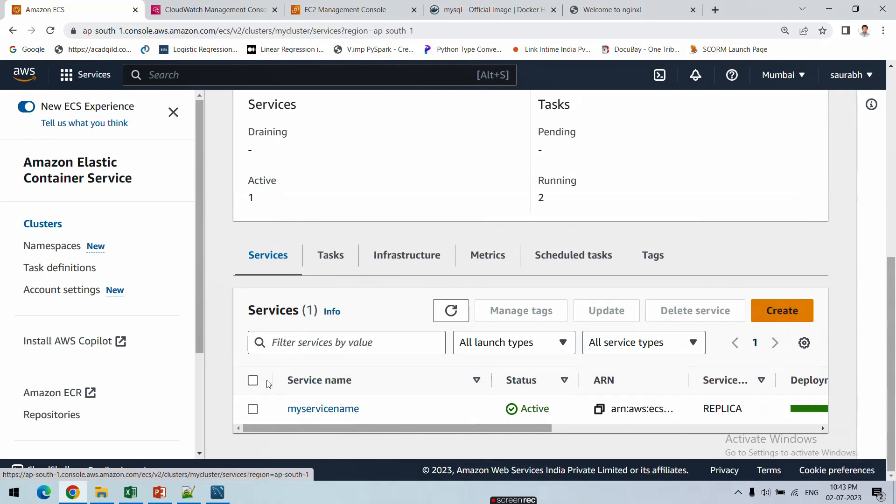
click(253, 409)
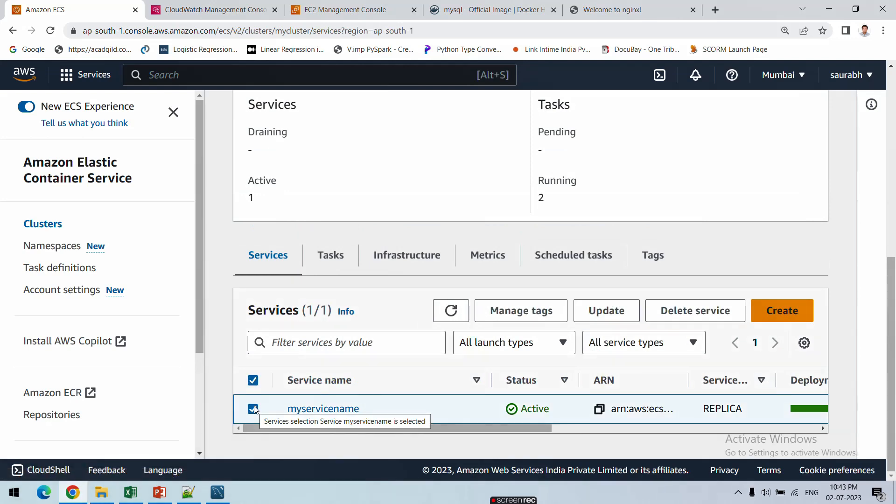
click(667, 311)
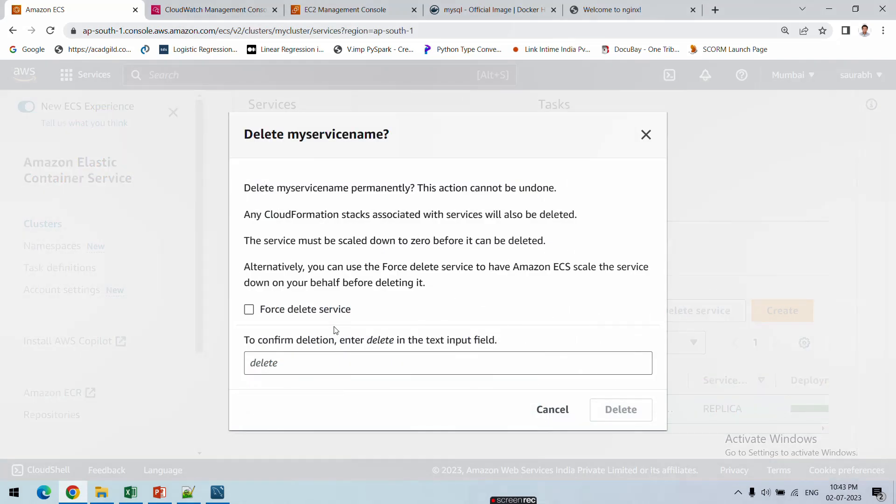
drag(351, 310, 266, 316)
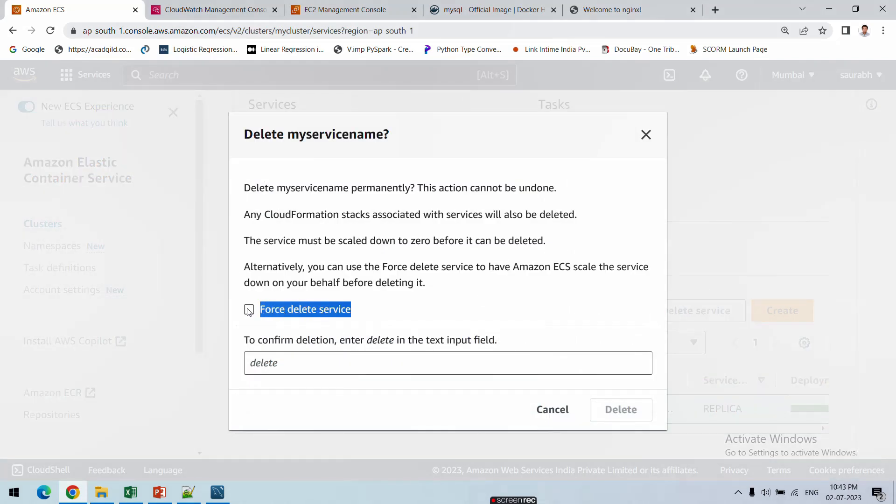
double_click(382, 345)
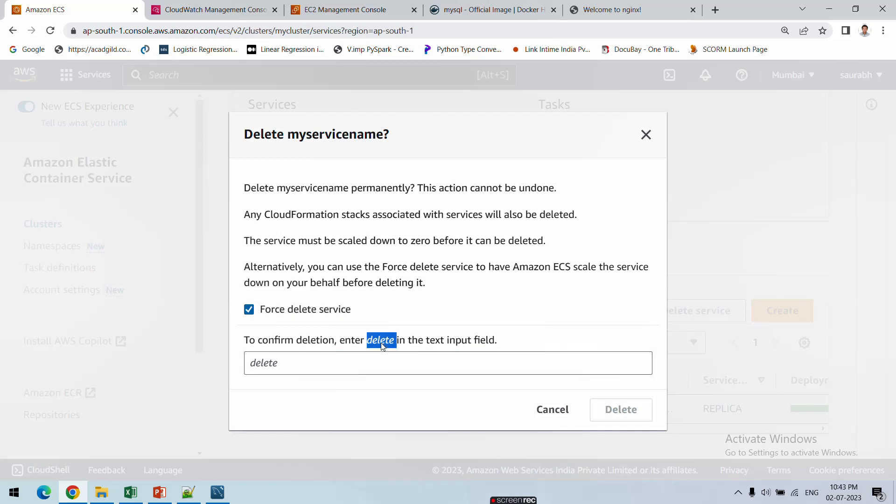
drag(347, 357, 326, 362)
click(327, 363)
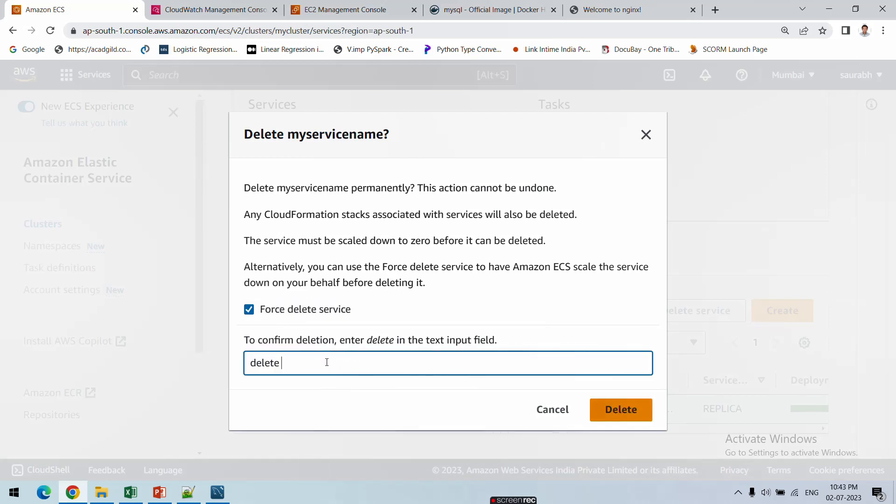
click(624, 410)
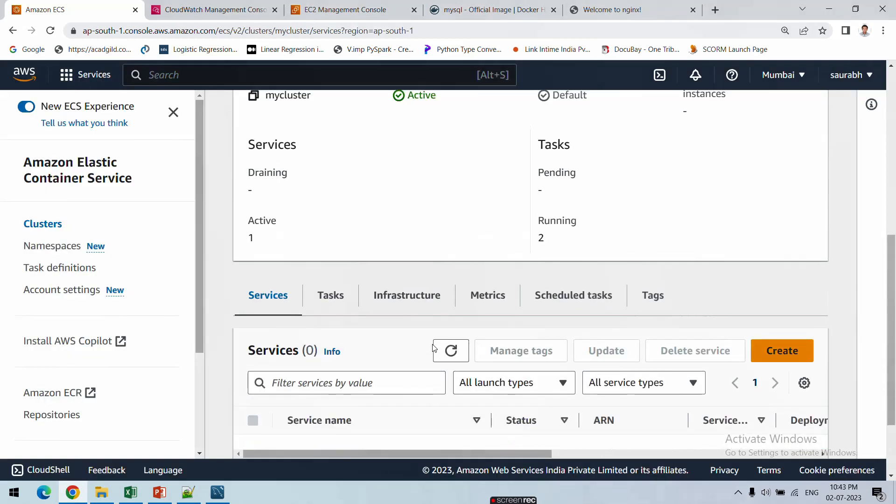
- Stop both provisioning tasks remaining in mycluster after the service's deletion
scroll(410, 350, down, 10)
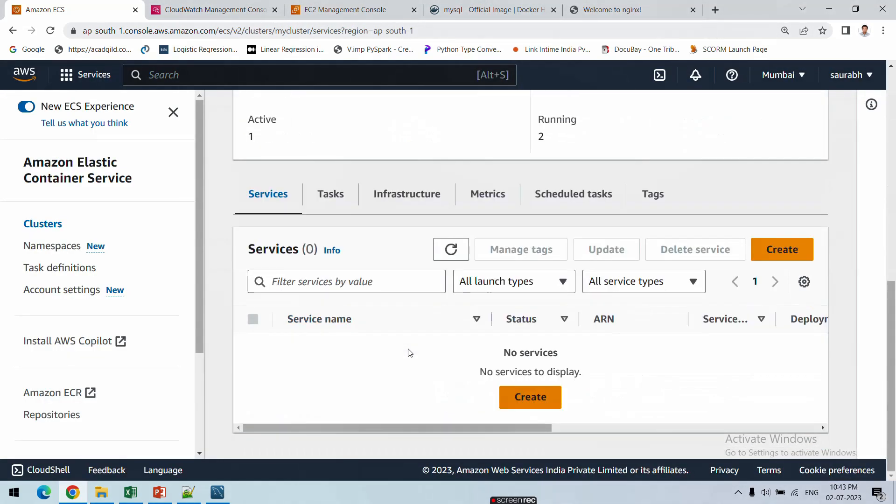
click(337, 196)
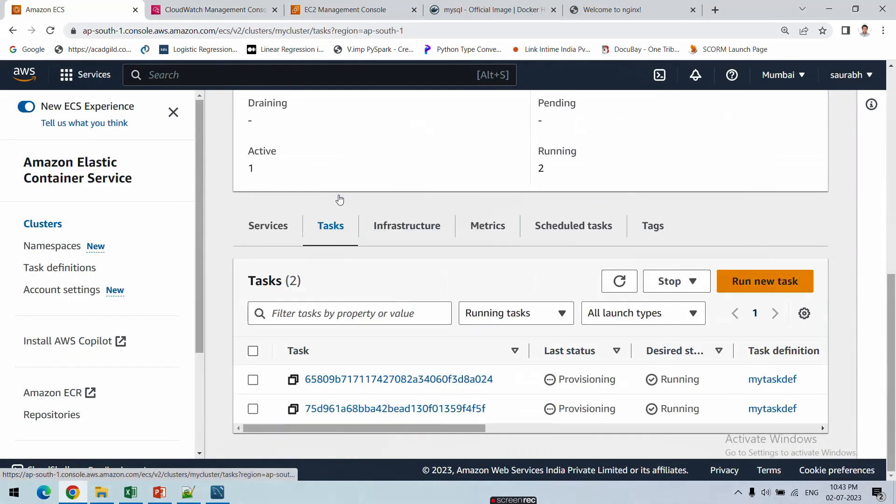
click(252, 350)
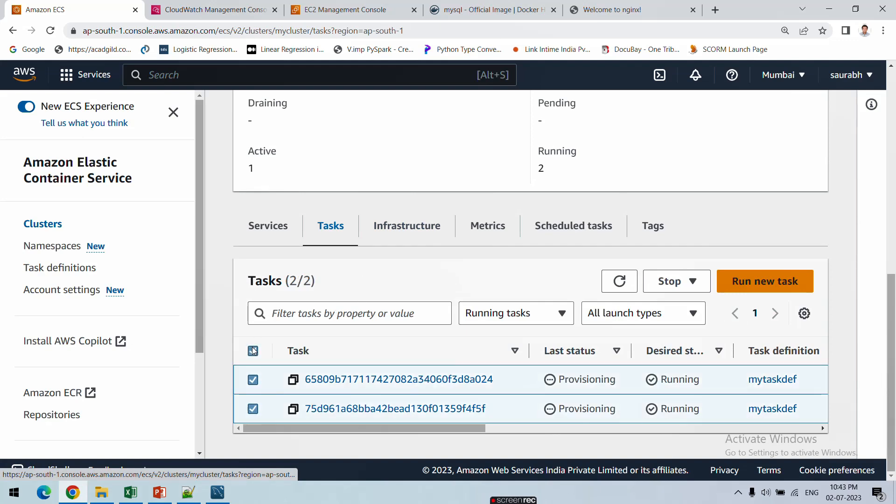
click(667, 283)
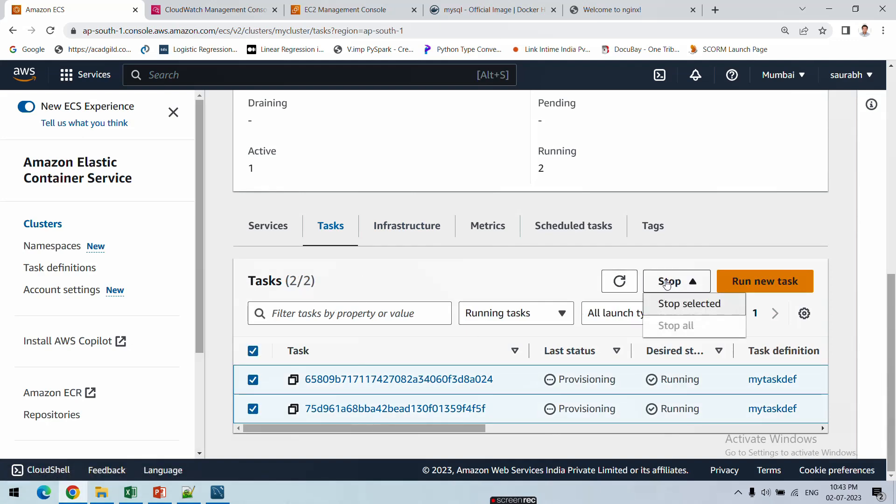
click(672, 310)
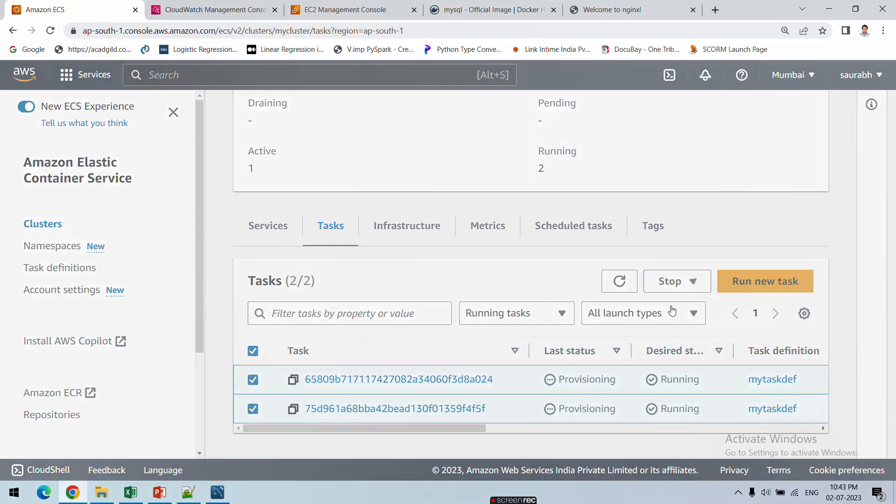
click(624, 434)
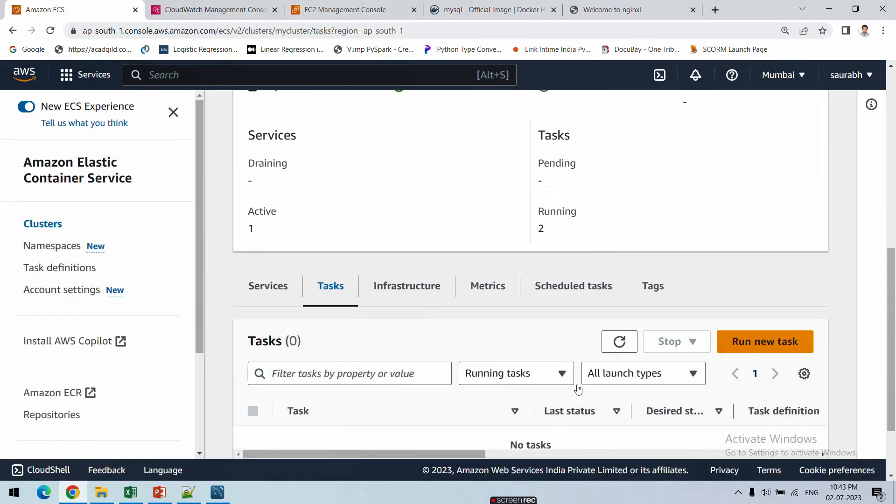
- Check mycluster's emptied task list and its cluster page, and open the list of active task definitions
scroll(560, 355, down, 3)
scroll(485, 441, up, 6)
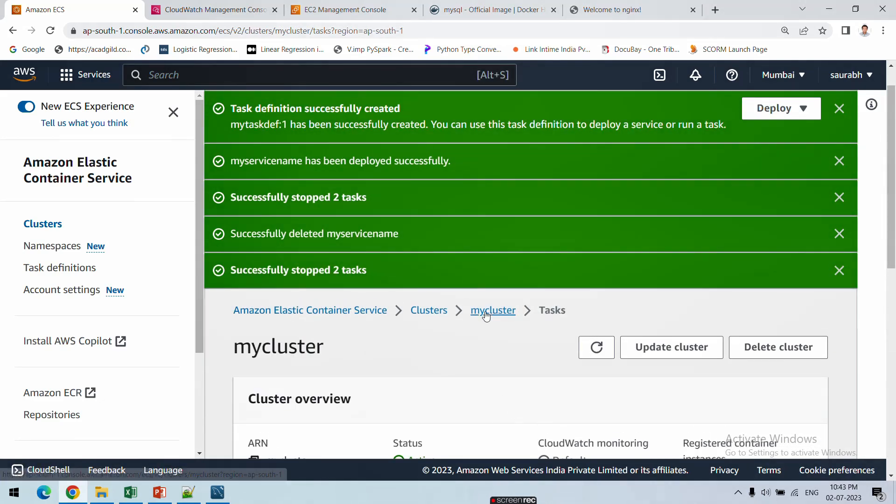
click(472, 309)
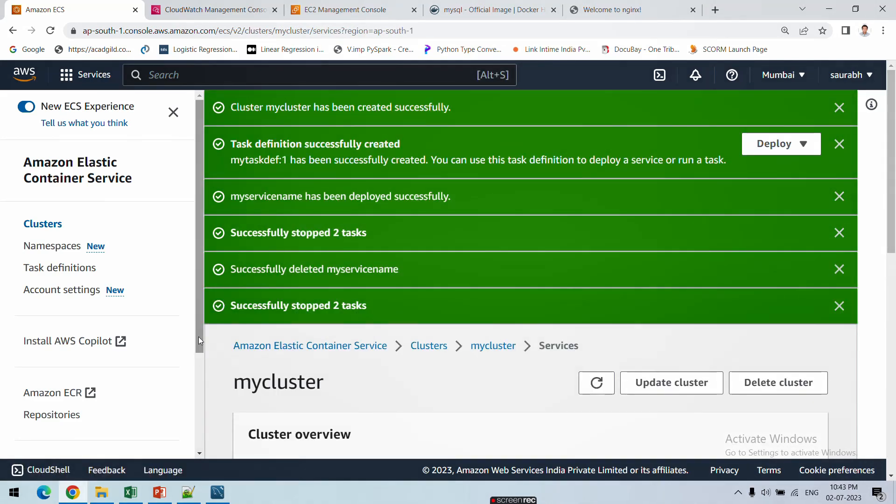
click(70, 268)
scroll(311, 362, down, 2)
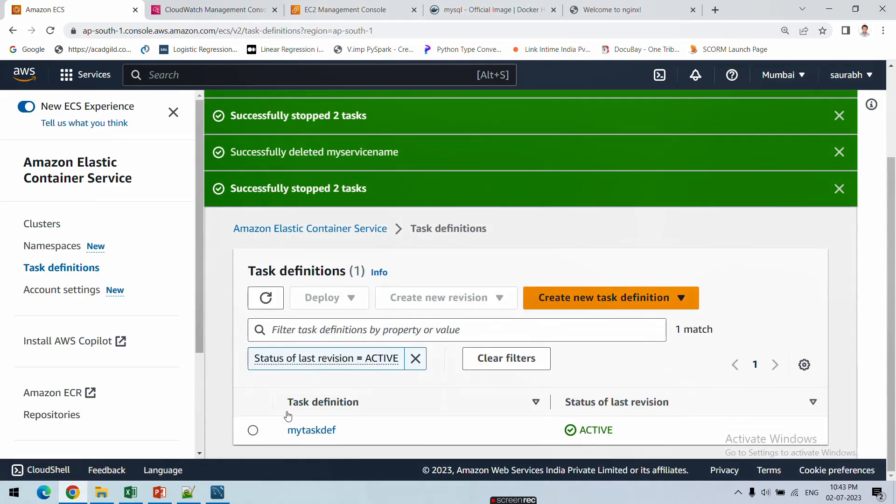
- Open mytaskdef, select its revision 1, and dismiss the task, service and task definition success notifications
click(317, 430)
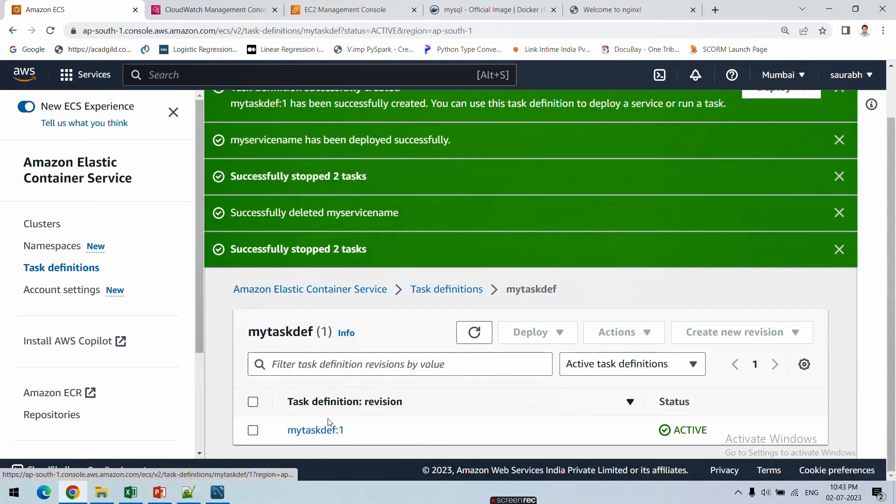
click(253, 430)
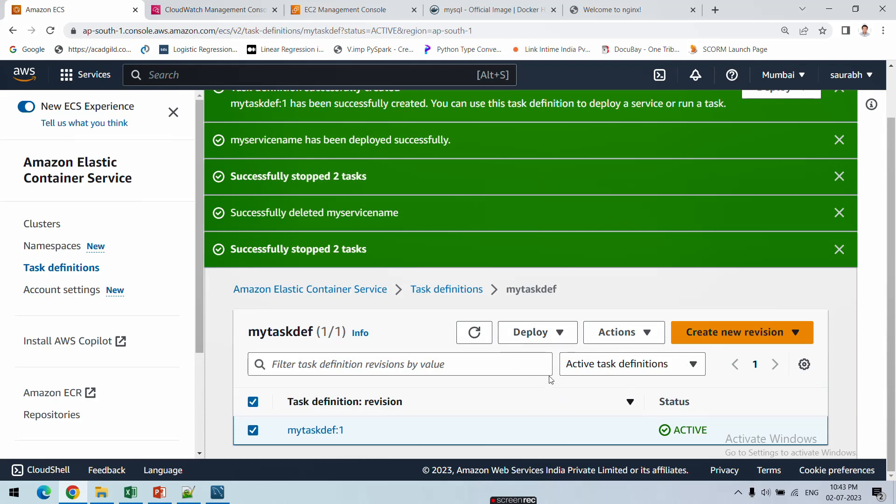
click(839, 248)
click(839, 210)
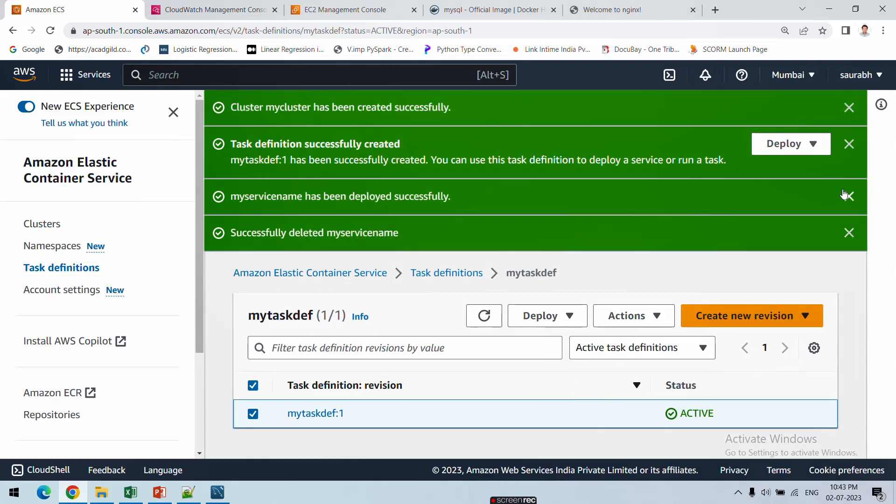
click(848, 197)
click(850, 200)
click(848, 145)
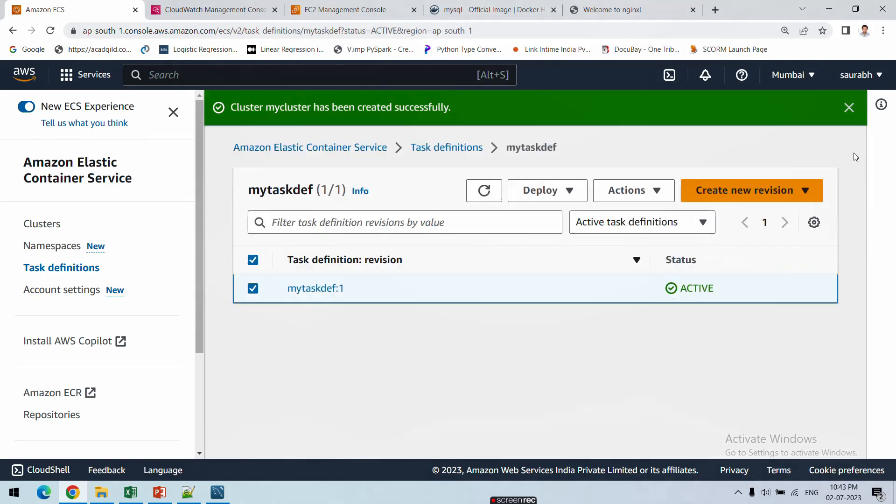
click(542, 190)
click(609, 190)
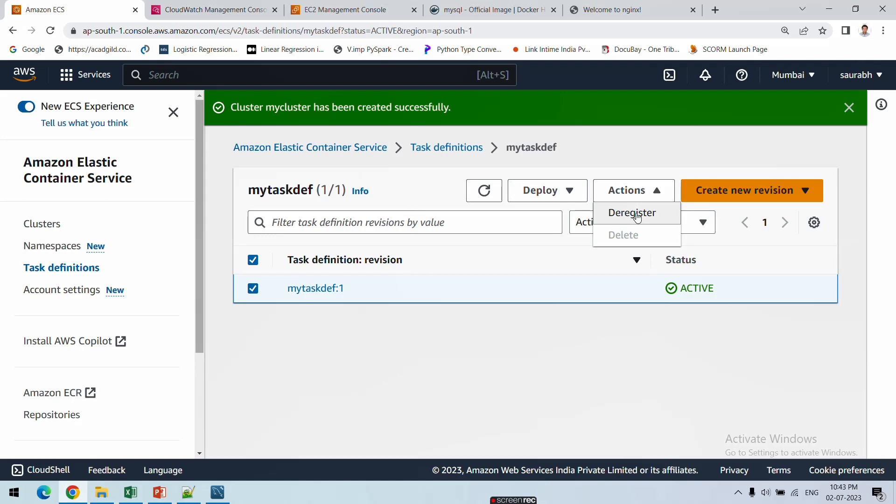
click(378, 320)
- Start running a task from mytaskdef revision 1, choosing mycluster and the Launch type compute option
click(566, 192)
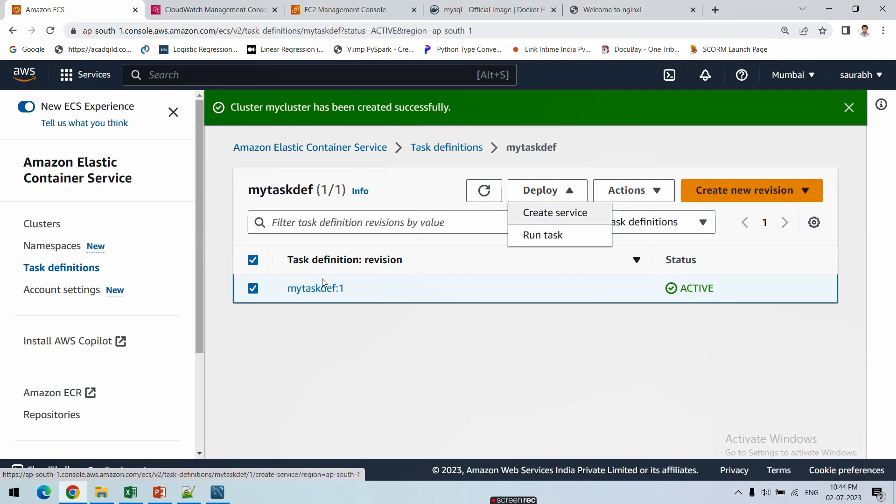
click(548, 238)
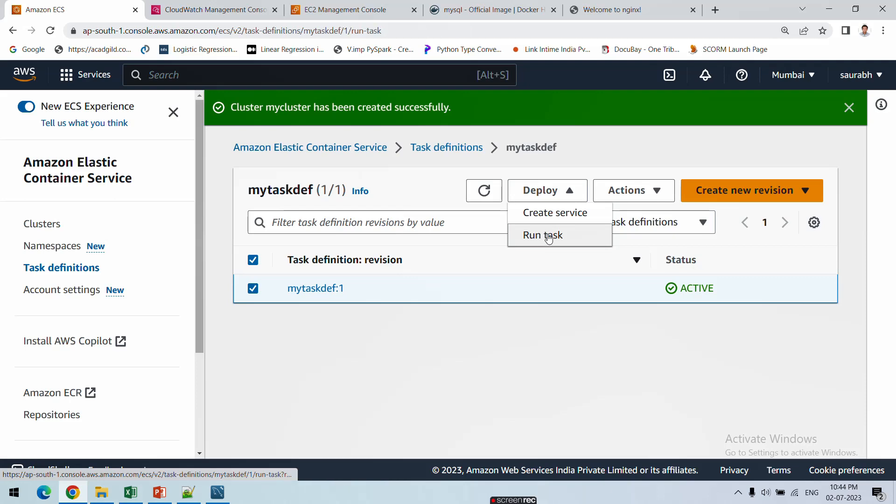
scroll(453, 302, down, 3)
scroll(455, 303, up, 3)
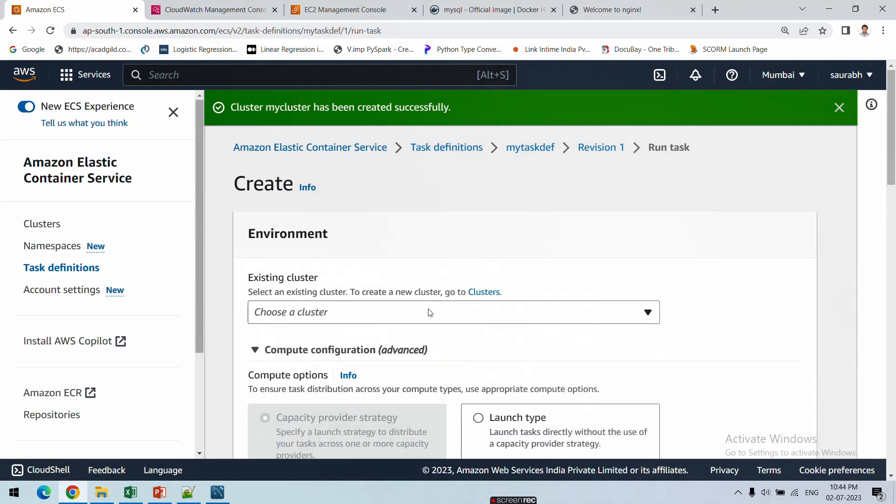
click(428, 312)
click(395, 340)
scroll(438, 340, down, 5)
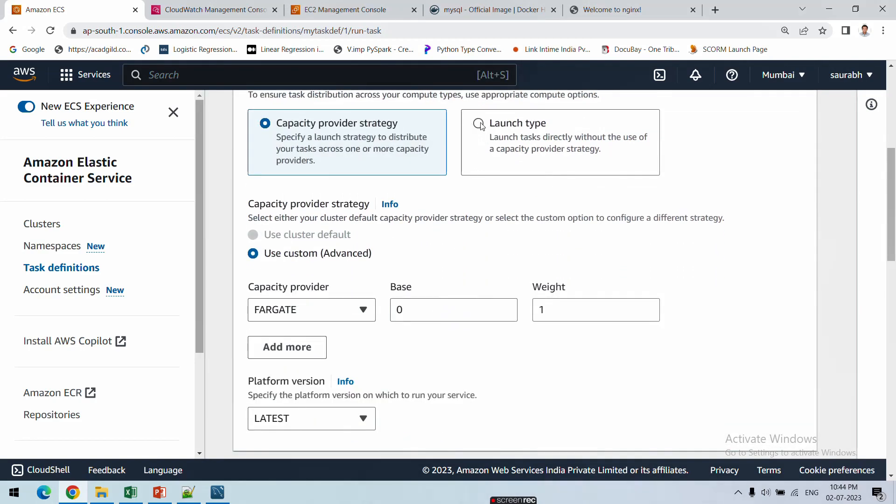
click(479, 124)
- Examine the run-task form's desired tasks, task group, networking, security group, public IP and launch type settings
scroll(436, 320, down, 12)
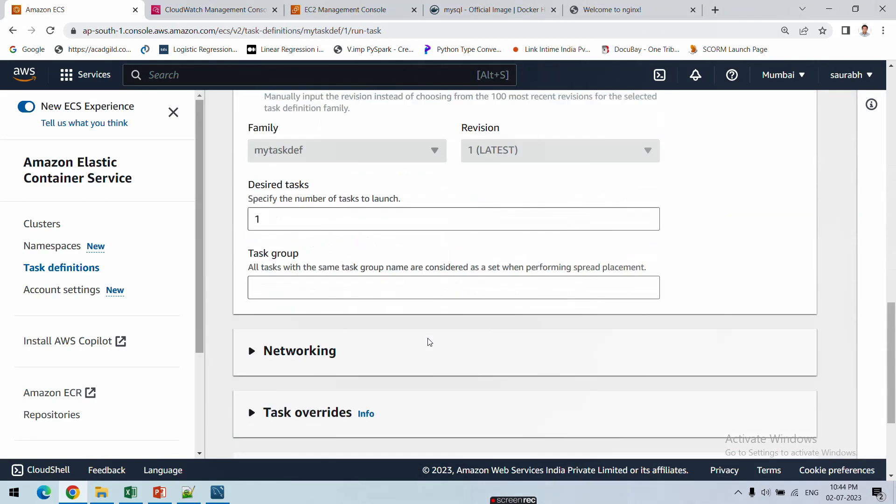
scroll(387, 322, down, 3)
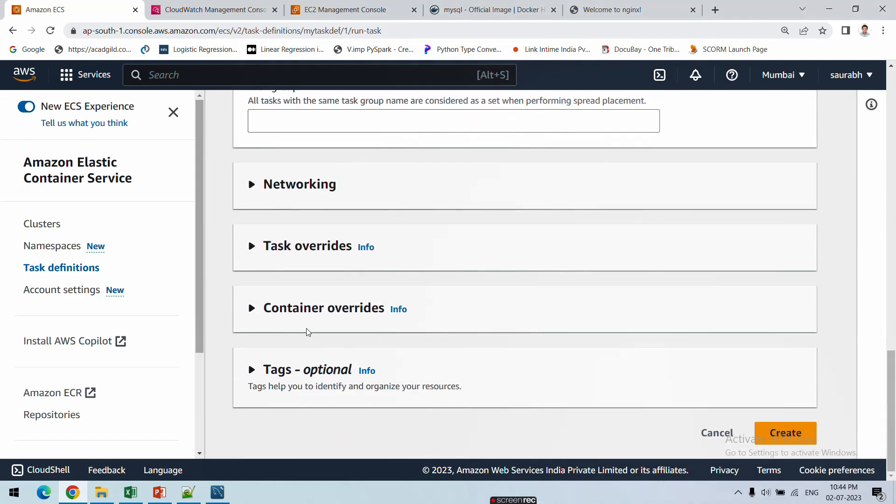
scroll(308, 332, up, 3)
scroll(413, 334, up, 4)
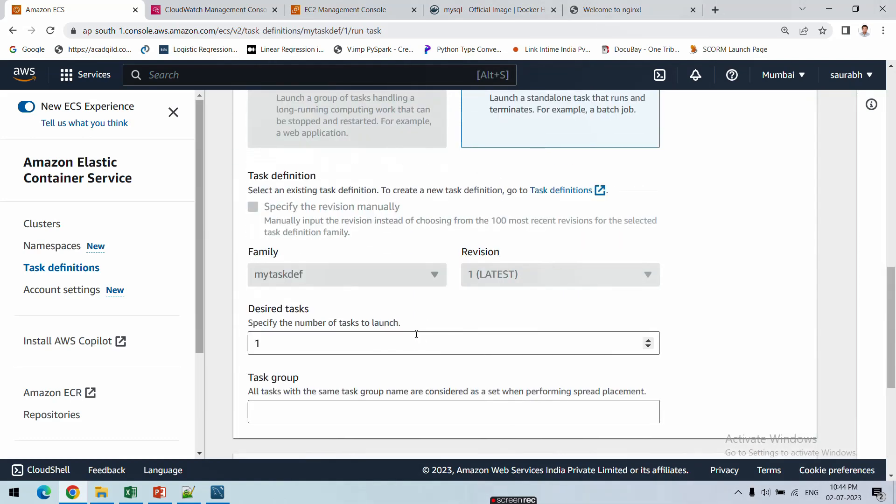
scroll(416, 334, down, 3)
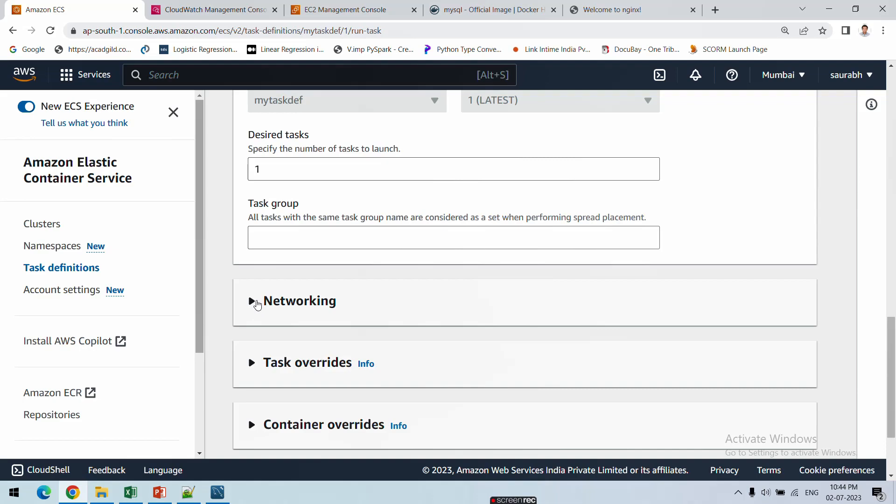
click(258, 305)
scroll(321, 314, down, 7)
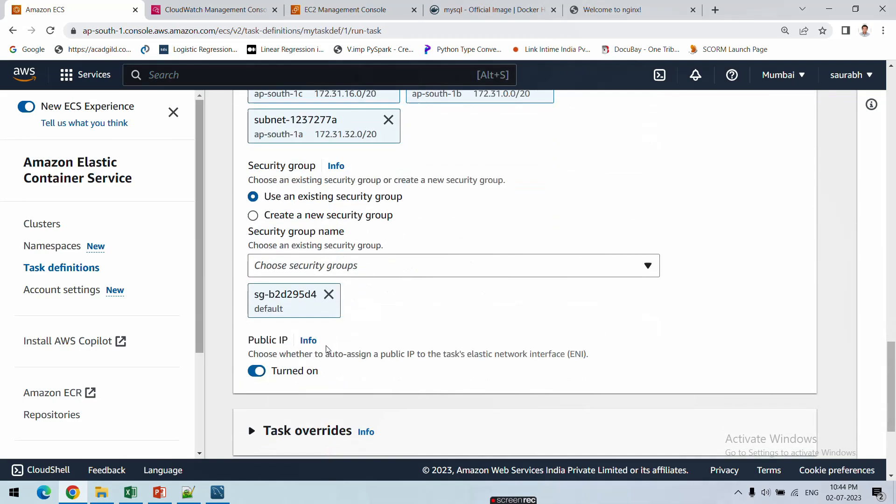
scroll(363, 315, up, 12)
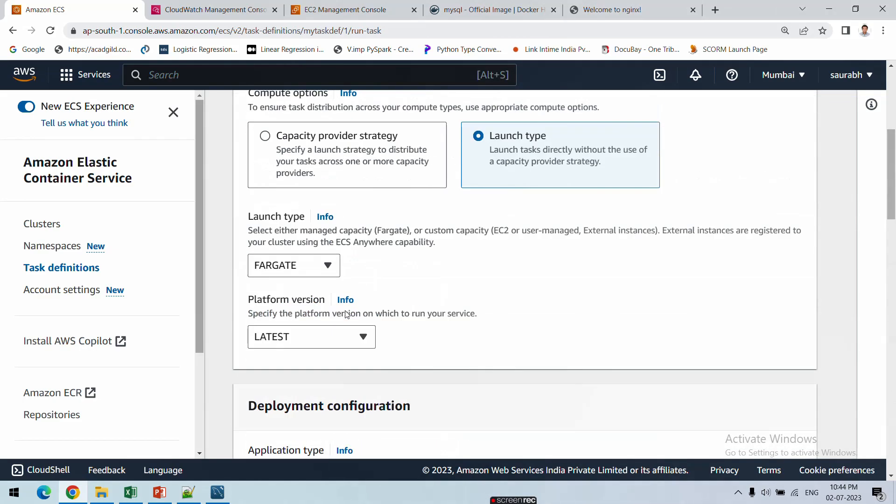
scroll(346, 315, up, 5)
- Return to the task definitions, remove the active status filter, and deregister revision 1 of mytaskdef
click(446, 148)
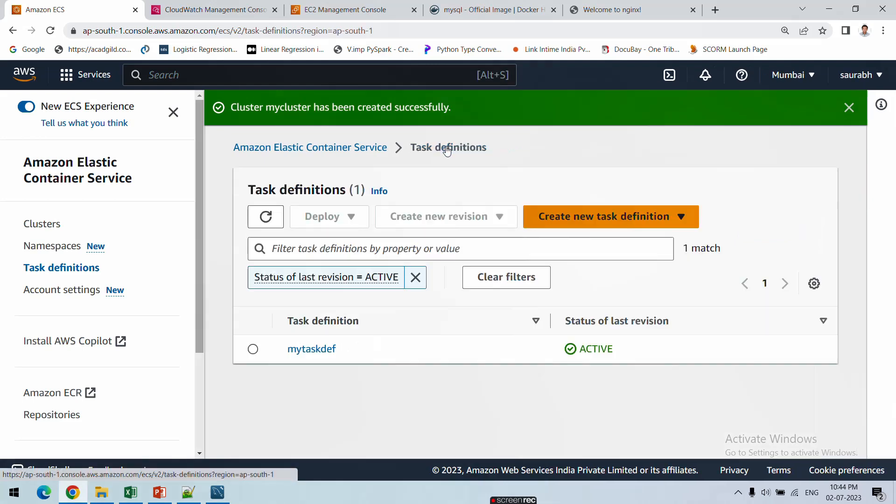
click(416, 278)
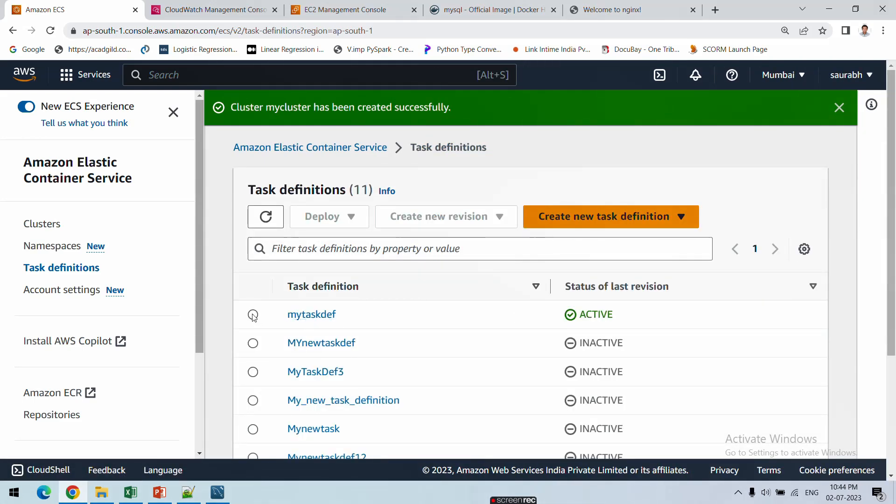
click(311, 315)
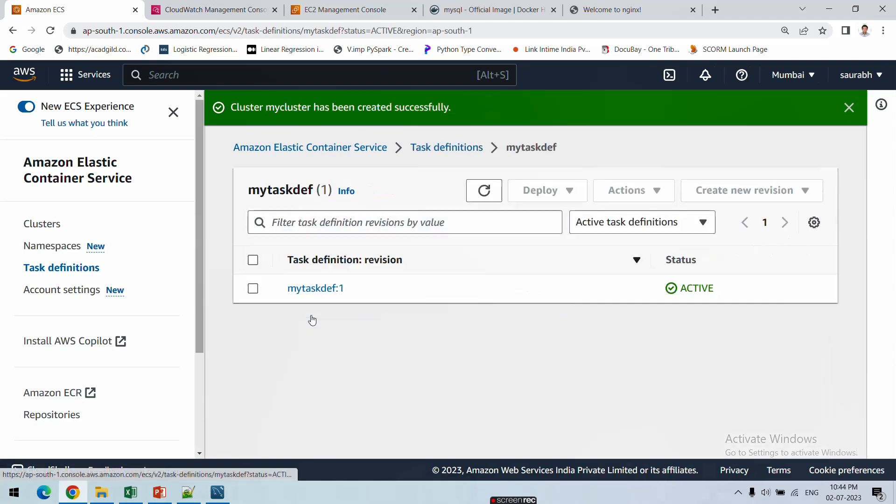
click(253, 288)
click(626, 190)
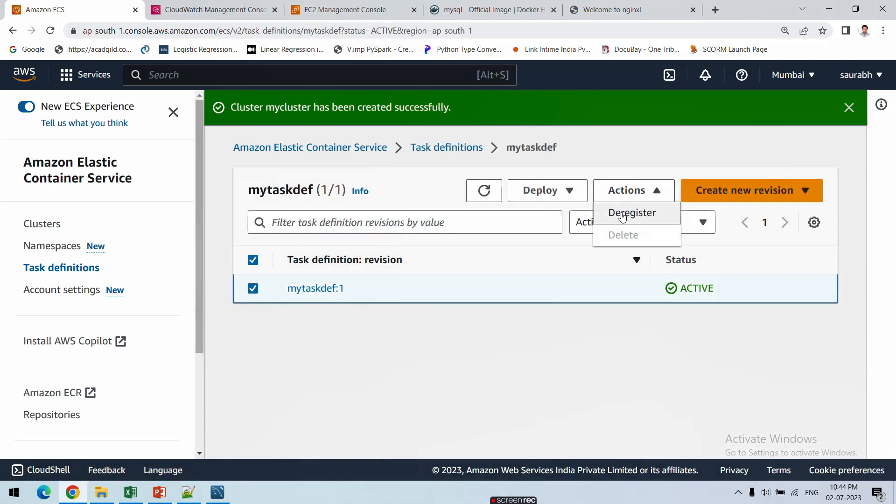
click(622, 214)
click(608, 459)
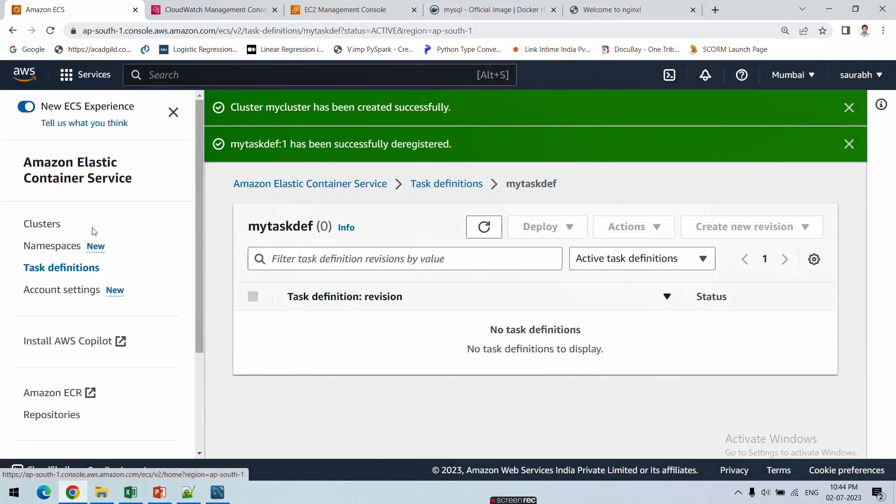
- Delete the cluster mycluster, confirming with the phrase delete mycluster, and refresh its cluster page
click(43, 228)
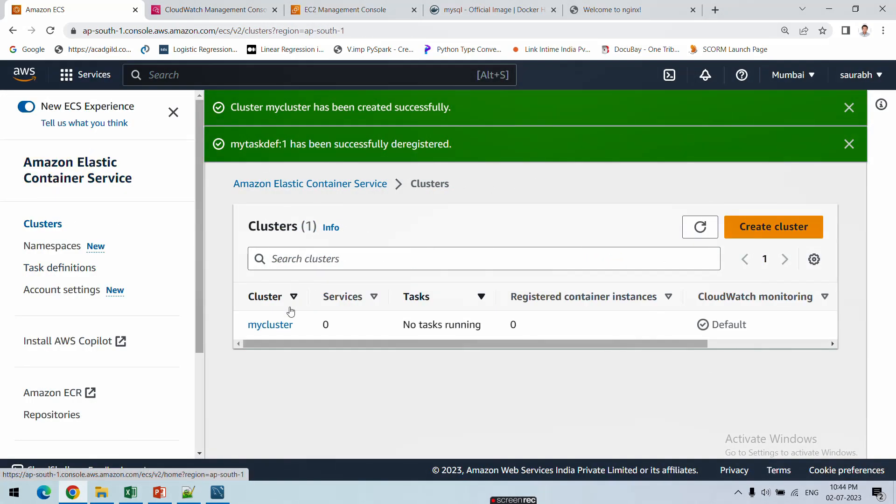
click(278, 325)
scroll(539, 248, down, 2)
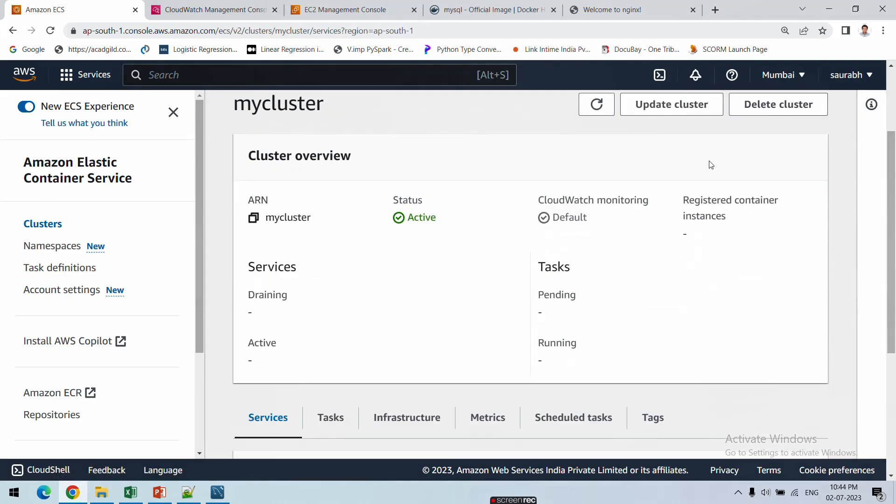
click(764, 110)
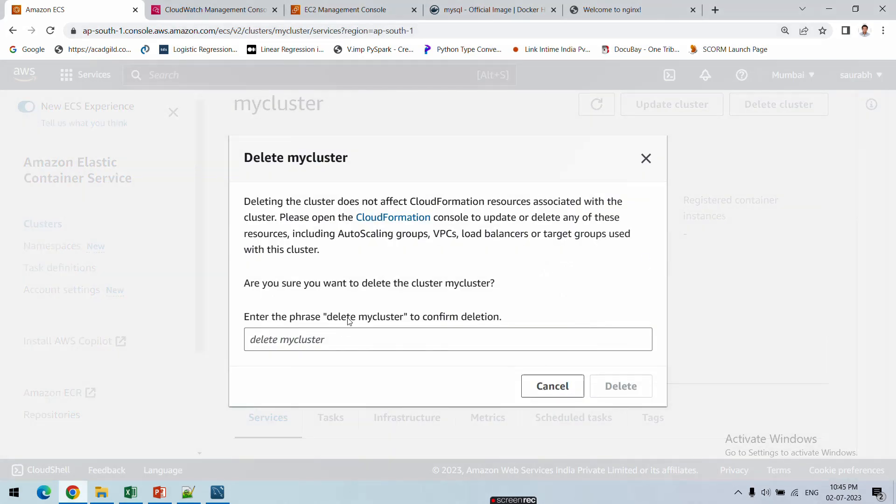
drag(328, 319, 385, 344)
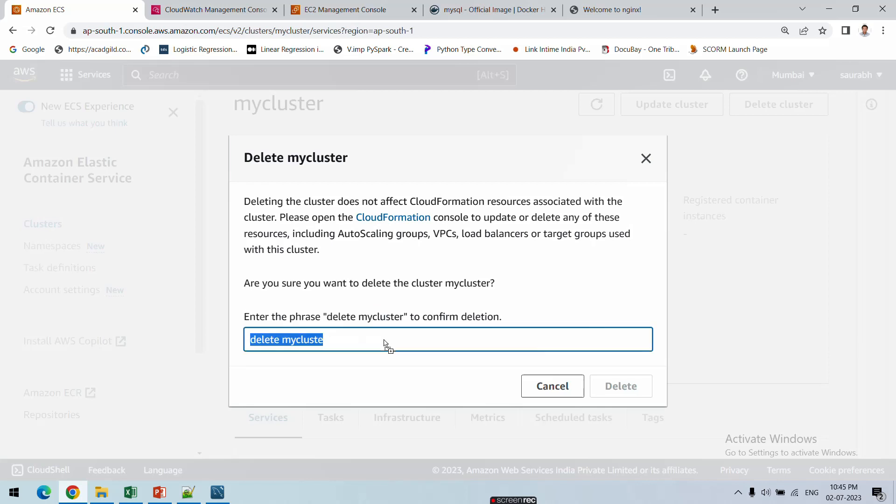
click(387, 340)
text(r)
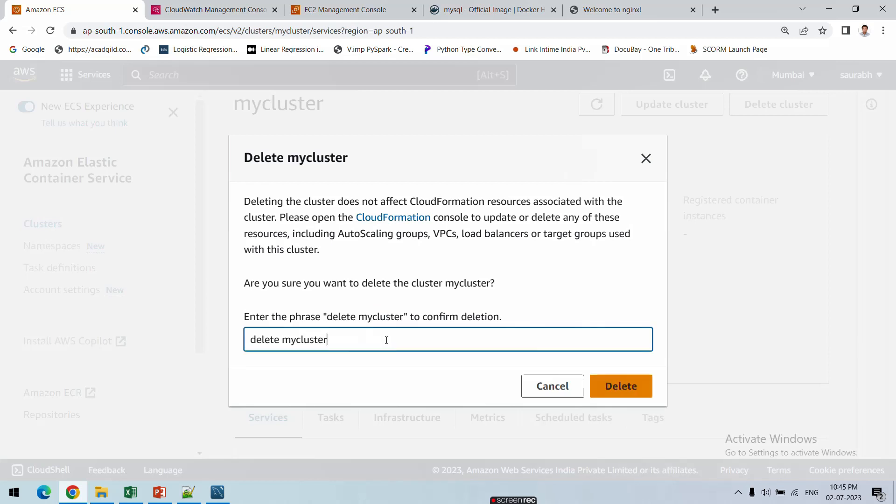
click(625, 387)
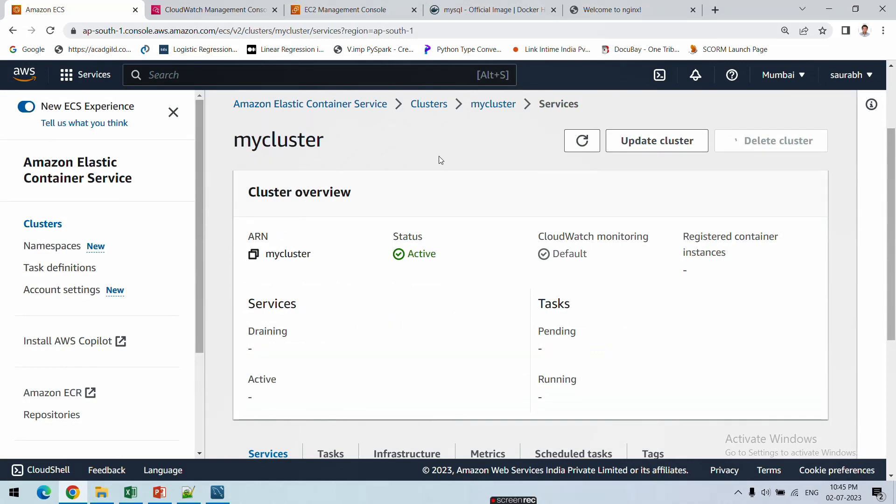
click(584, 141)
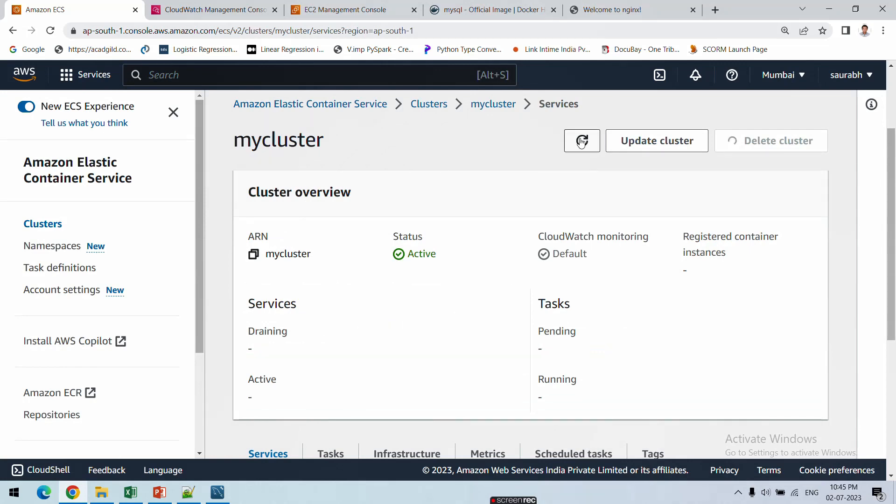